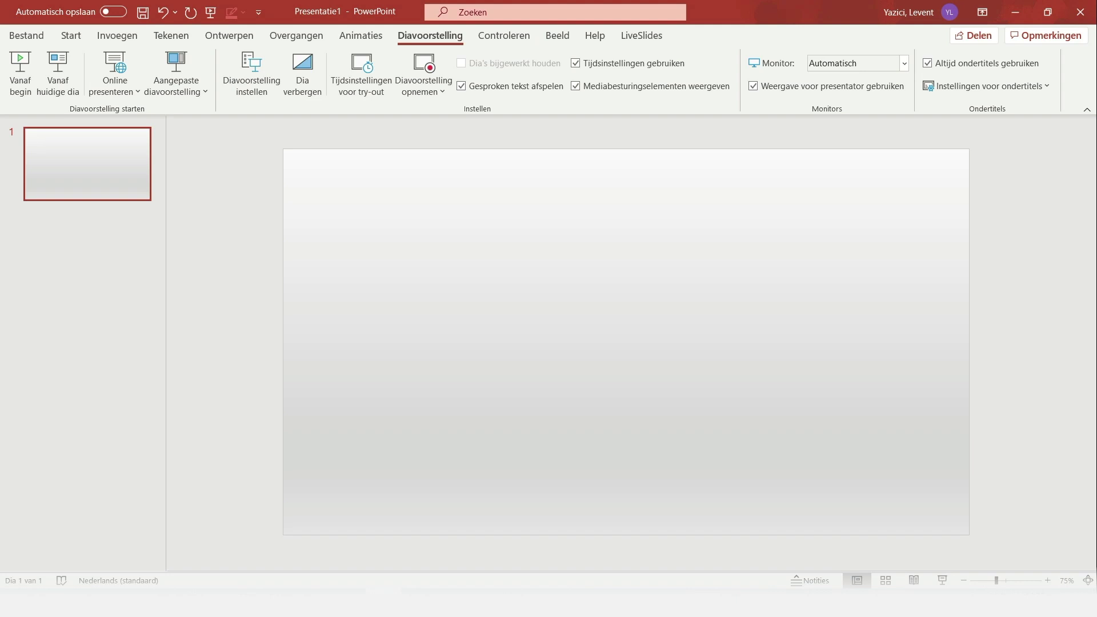
pyautogui.rightClick(106, 186)
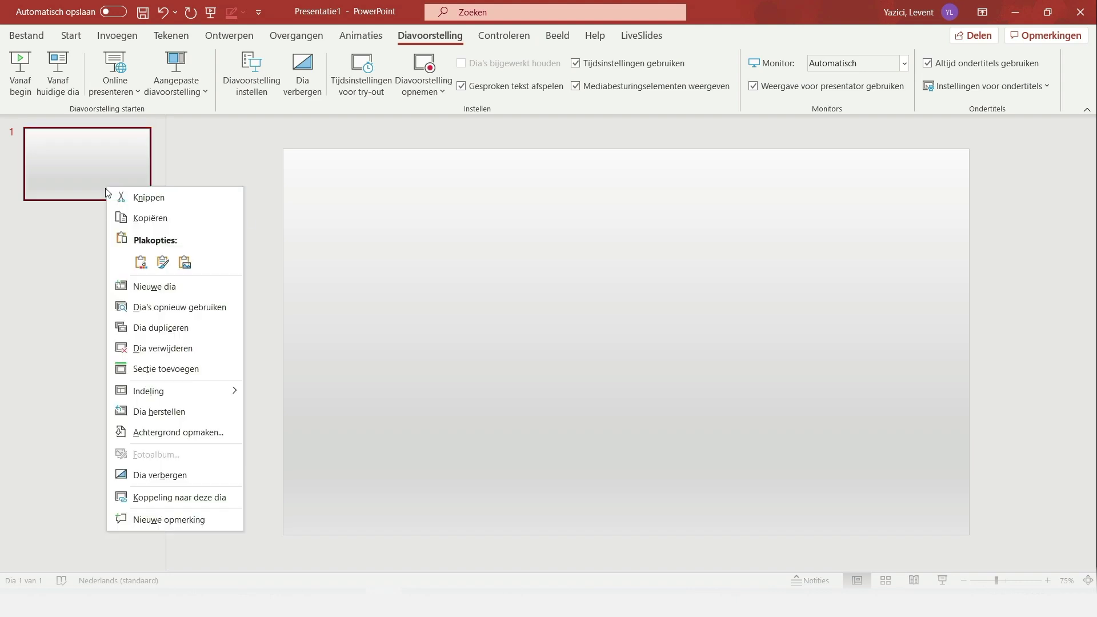
pyautogui.click(194, 432)
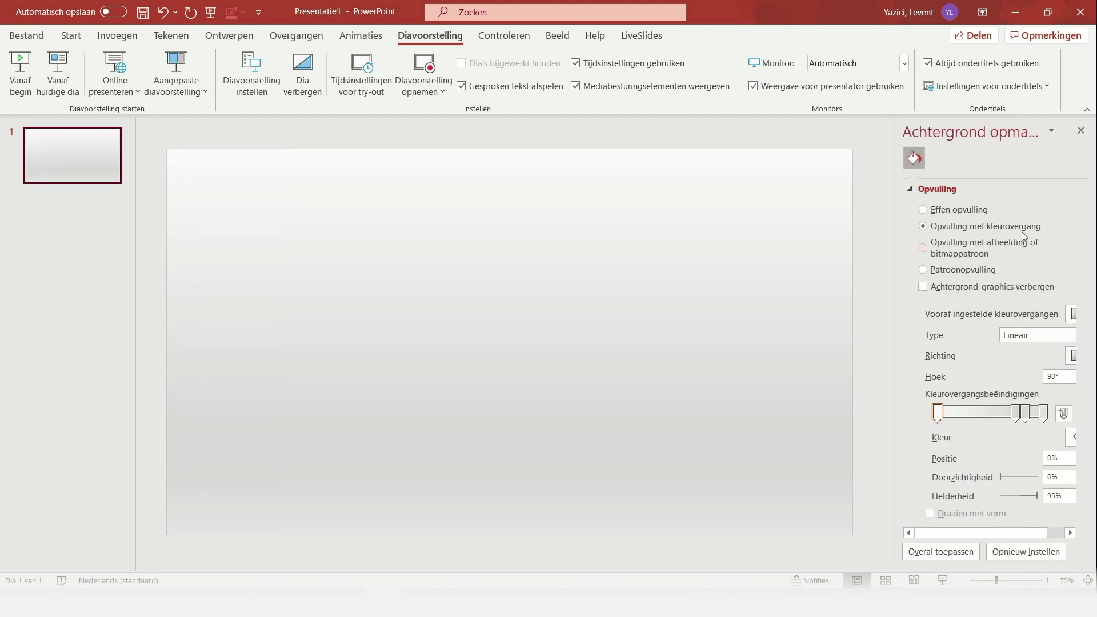
pyautogui.click(1078, 133)
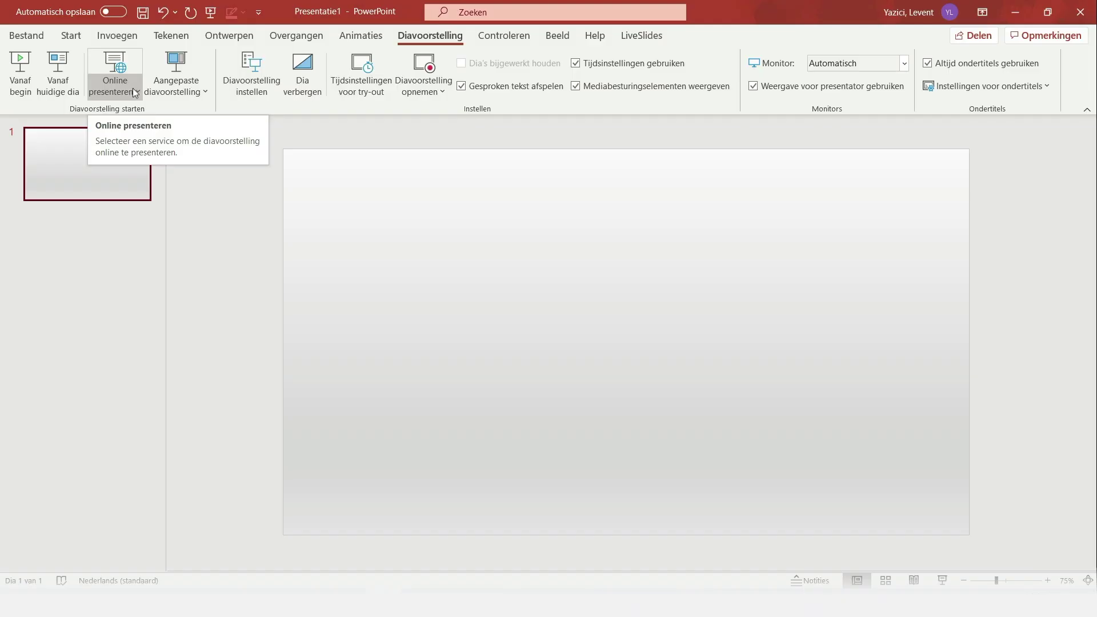
# Broadcast the slides via Office Presentation Service with downloads allowed, e-mailing the viewer link.
pyautogui.click(133, 88)
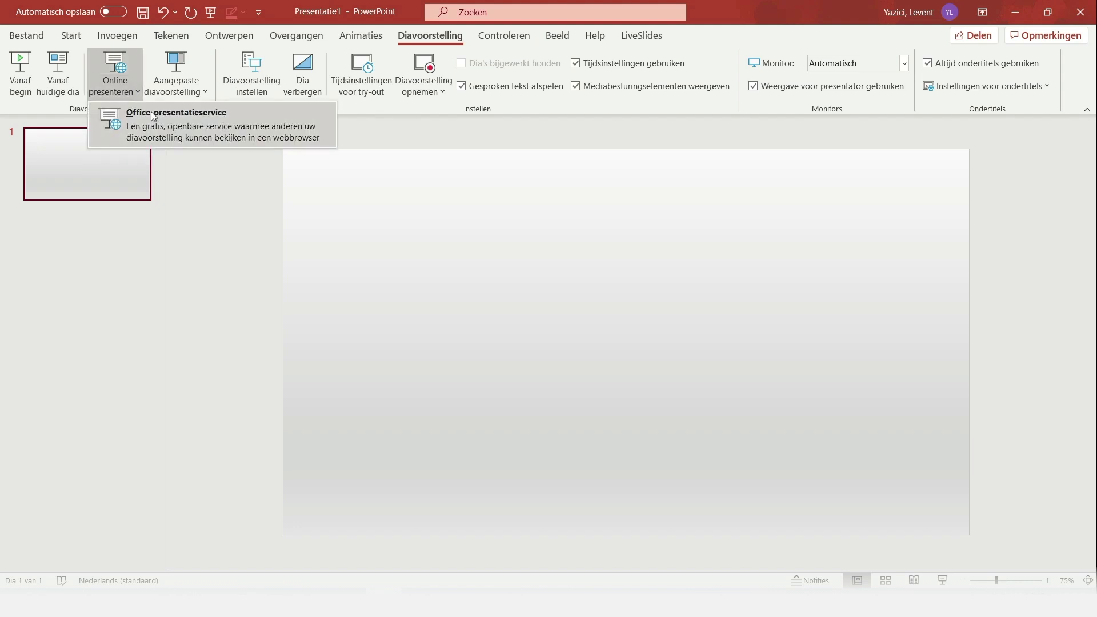
pyautogui.click(151, 111)
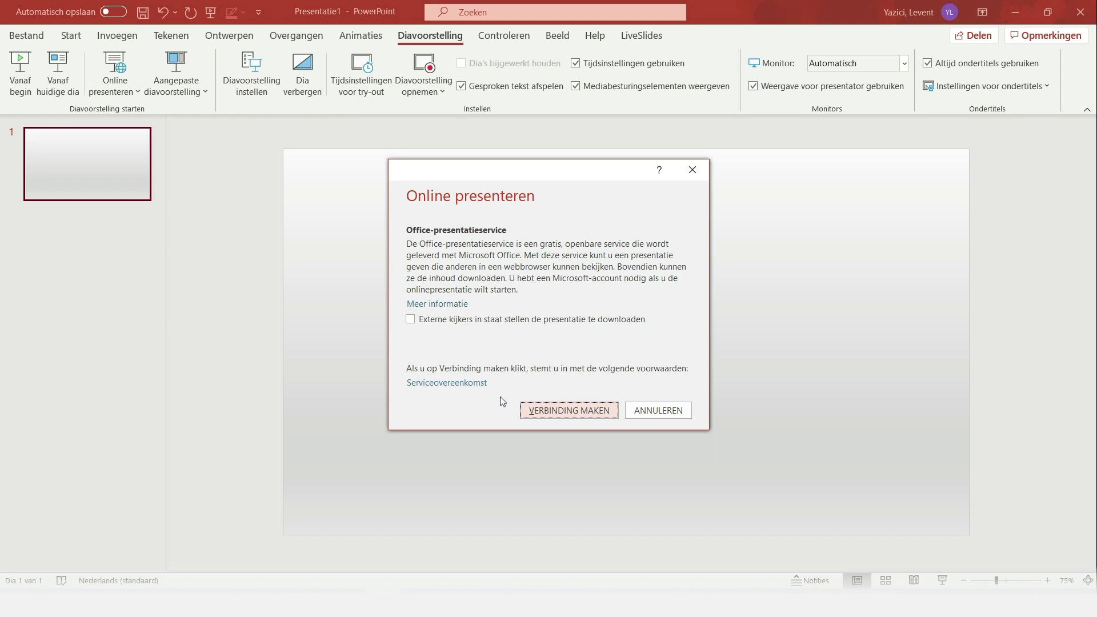
pyautogui.click(478, 326)
pyautogui.click(533, 409)
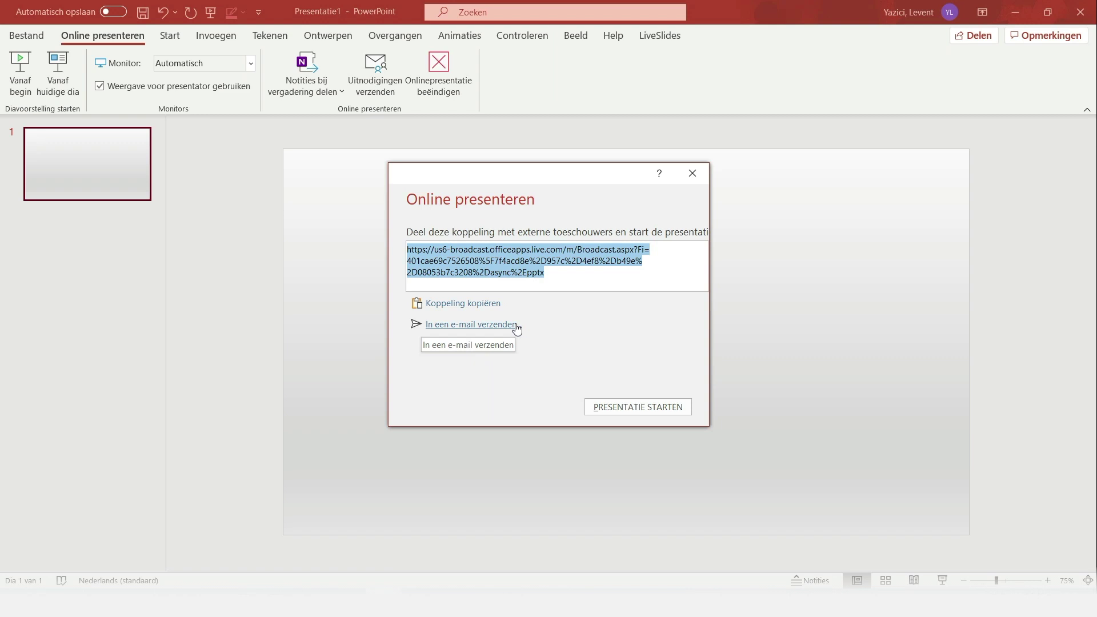
pyautogui.click(514, 324)
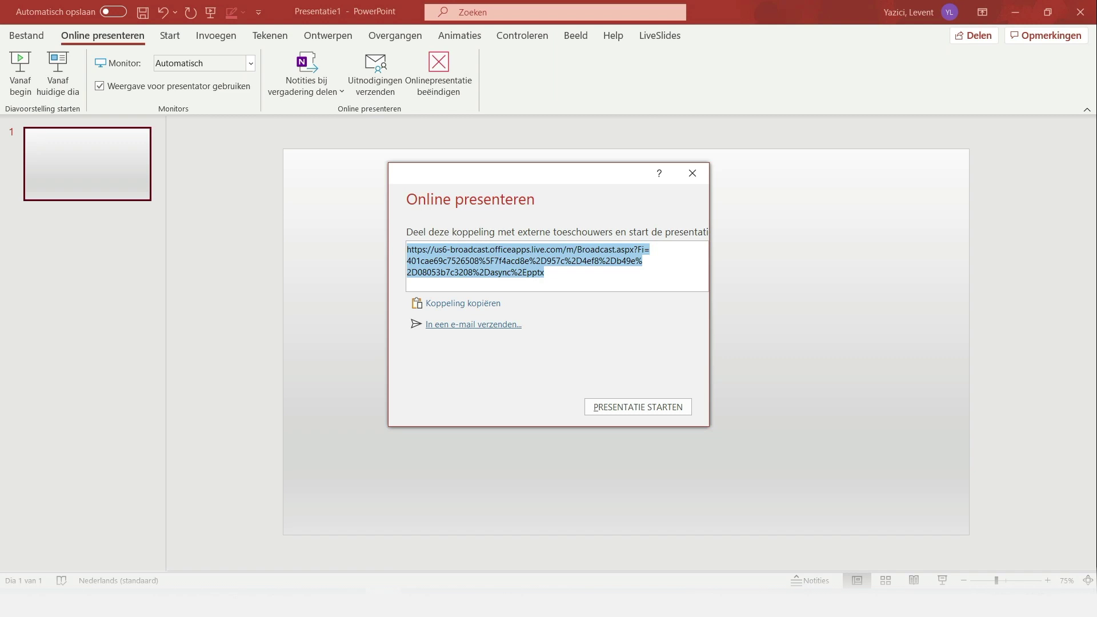
pyautogui.click(666, 407)
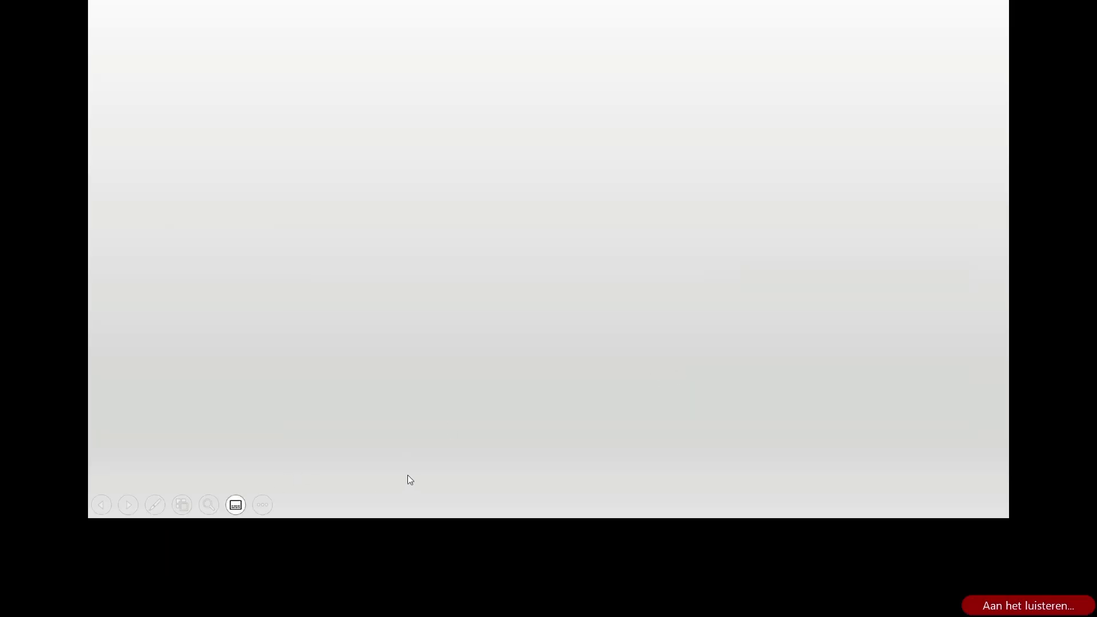
# Exit full screen, turn on presenter view, and confirm ending the online presentation.
pyautogui.press('Escape')
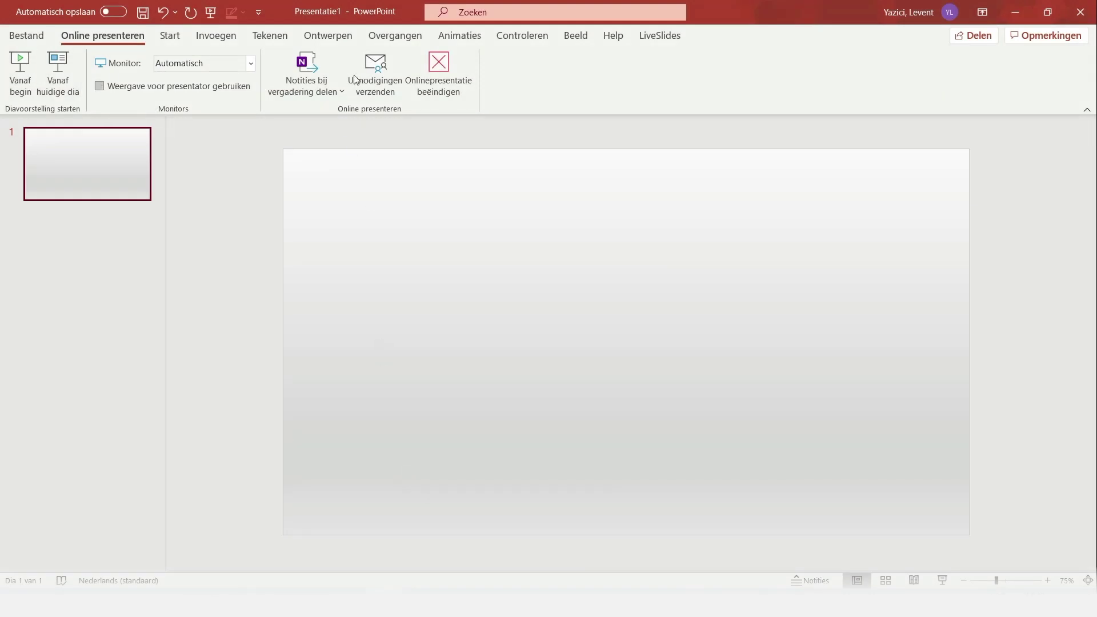
pyautogui.click(132, 90)
pyautogui.click(331, 95)
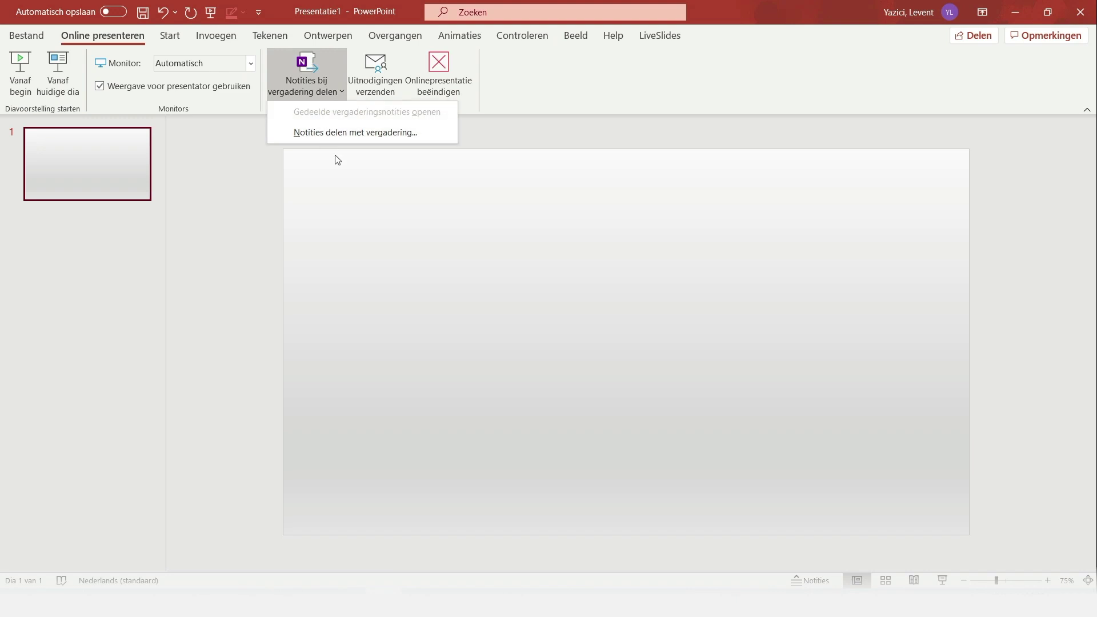
pyautogui.click(276, 31)
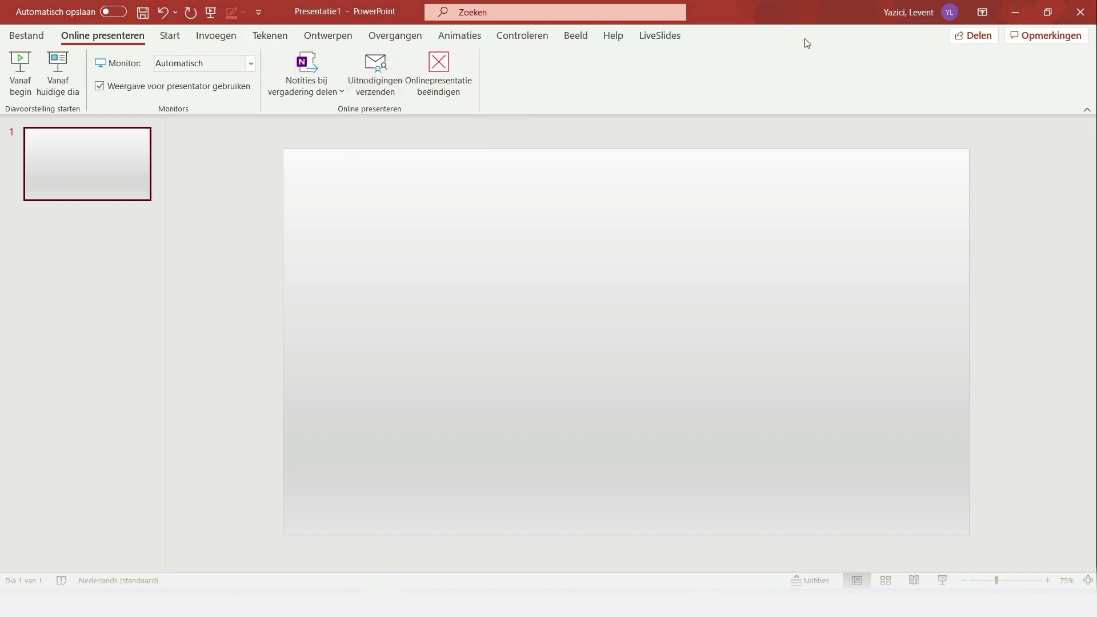
pyautogui.click(450, 79)
pyautogui.click(503, 341)
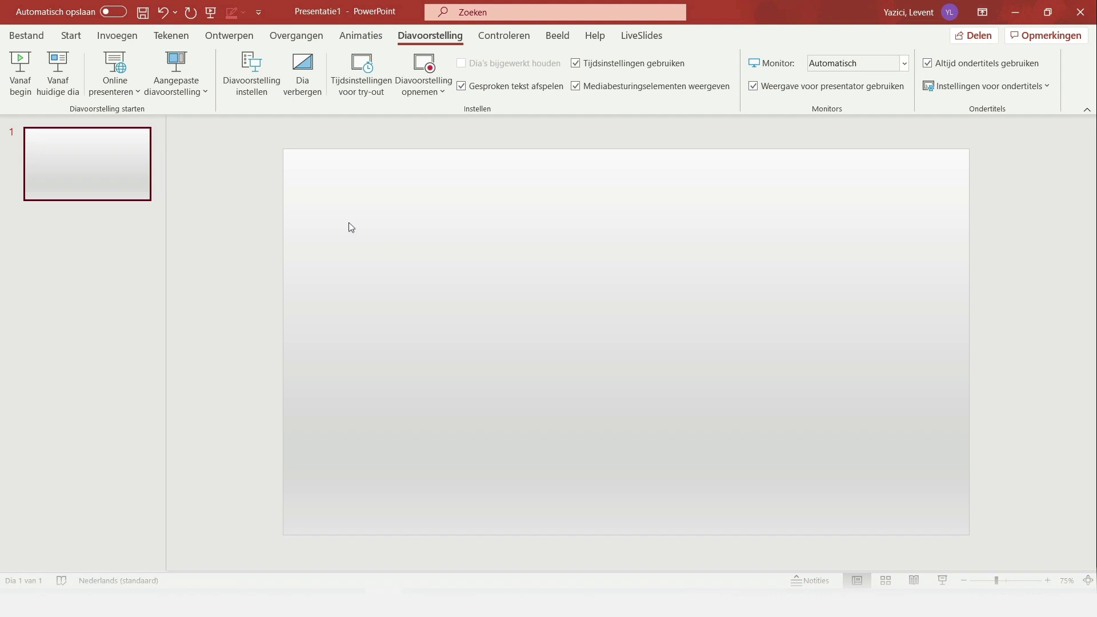
# Insert desk photos 235 and 6990 from the Downloads folder onto the slide.
pyautogui.click(176, 80)
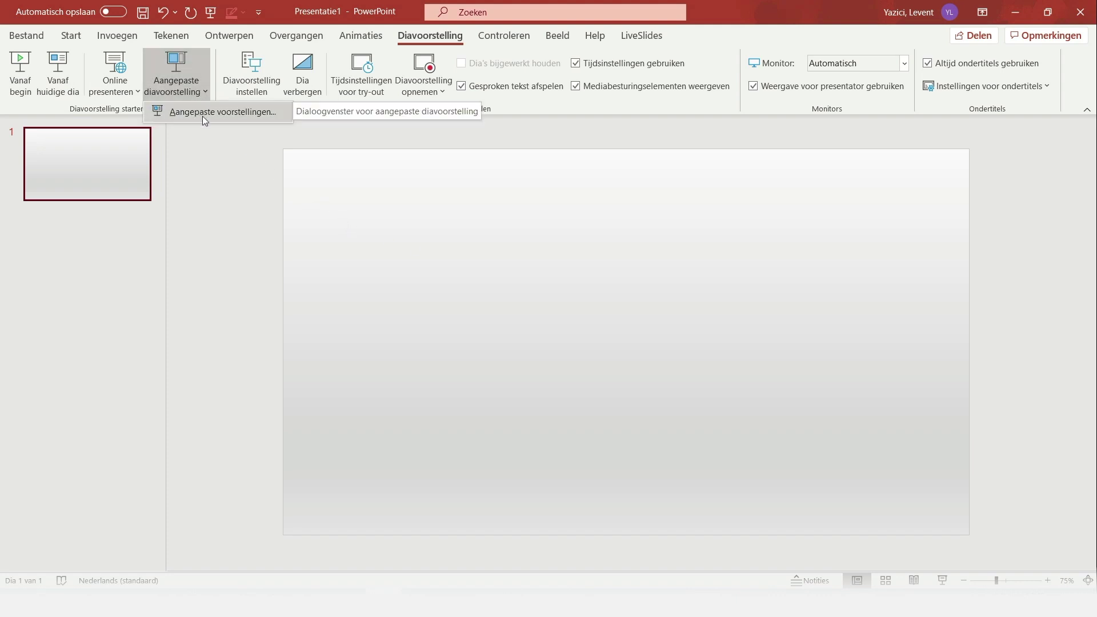
pyautogui.click(131, 43)
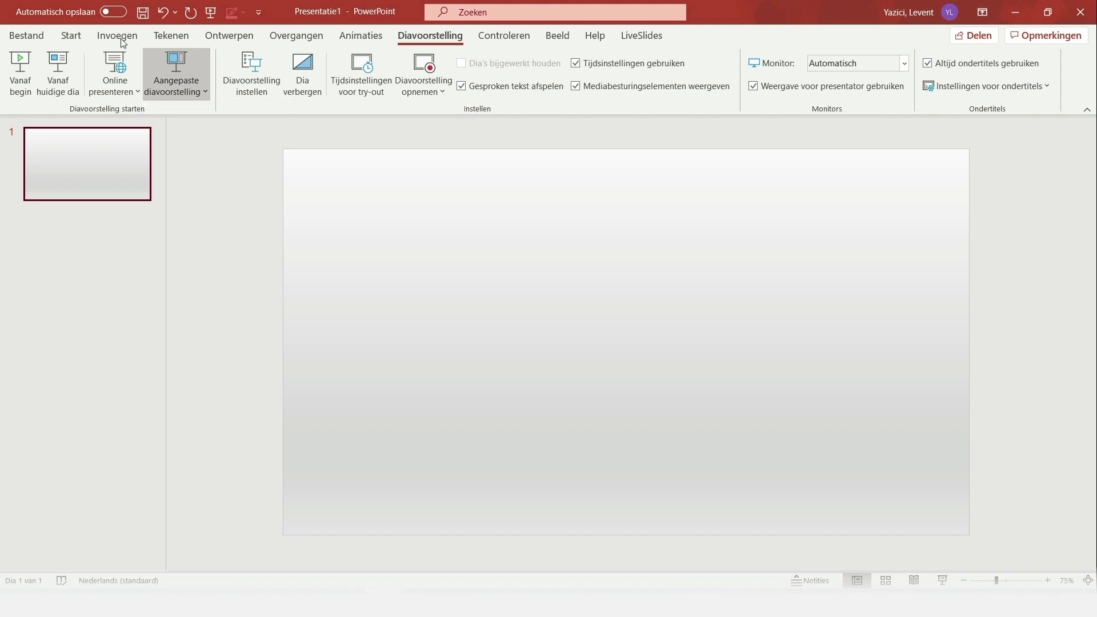
pyautogui.click(173, 80)
pyautogui.click(366, 162)
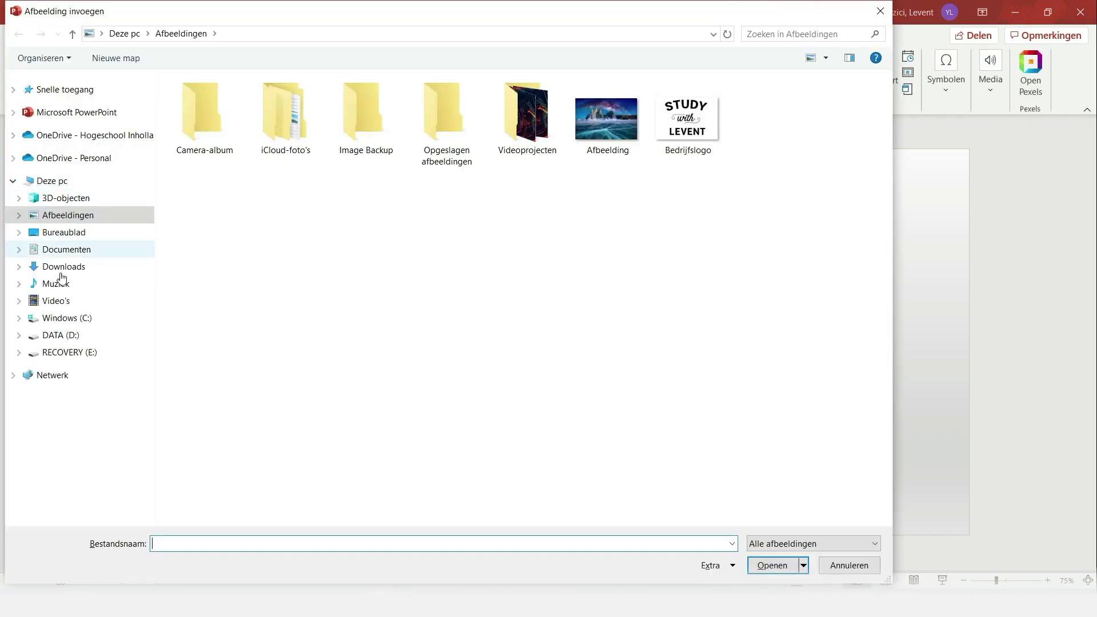
pyautogui.click(80, 267)
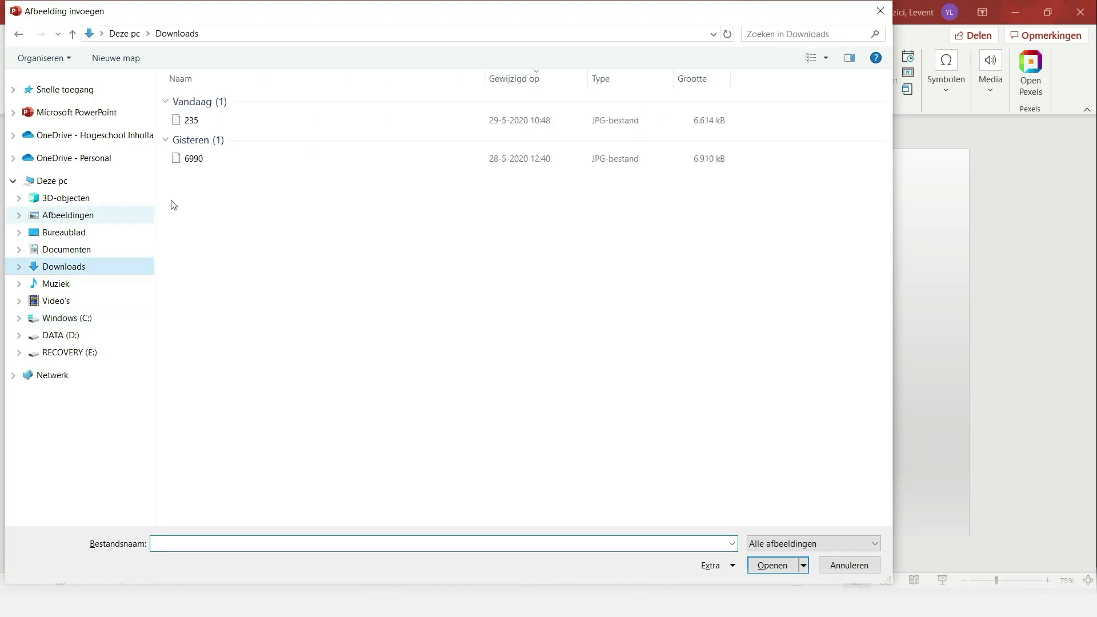
pyautogui.click(252, 122)
pyautogui.keyDown('ctrl'); pyautogui.click(248, 158); pyautogui.keyUp('ctrl')
pyautogui.click(762, 567)
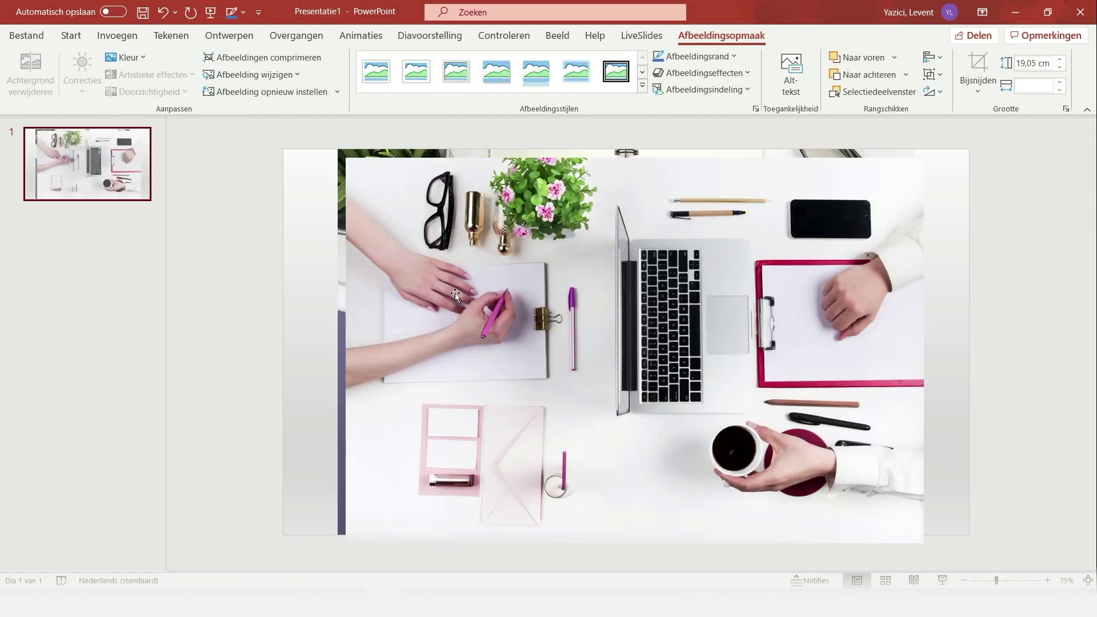
# Duplicate slide 1 and nudge the laptop photo on slide 2 slightly down.
pyautogui.rightClick(112, 179)
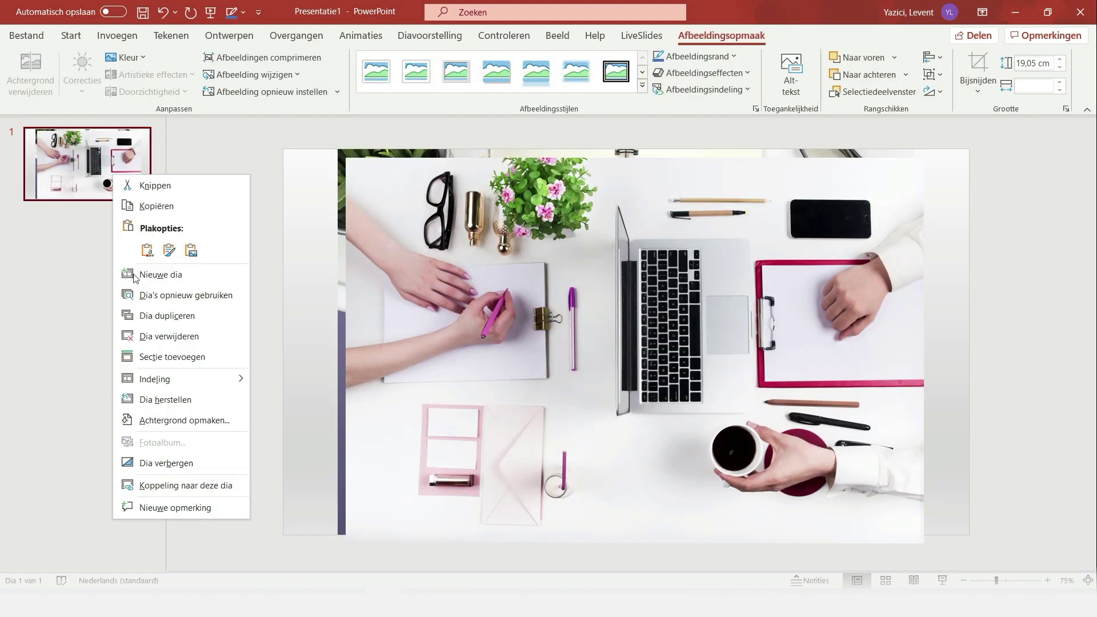
pyautogui.click(159, 320)
pyautogui.click(365, 249)
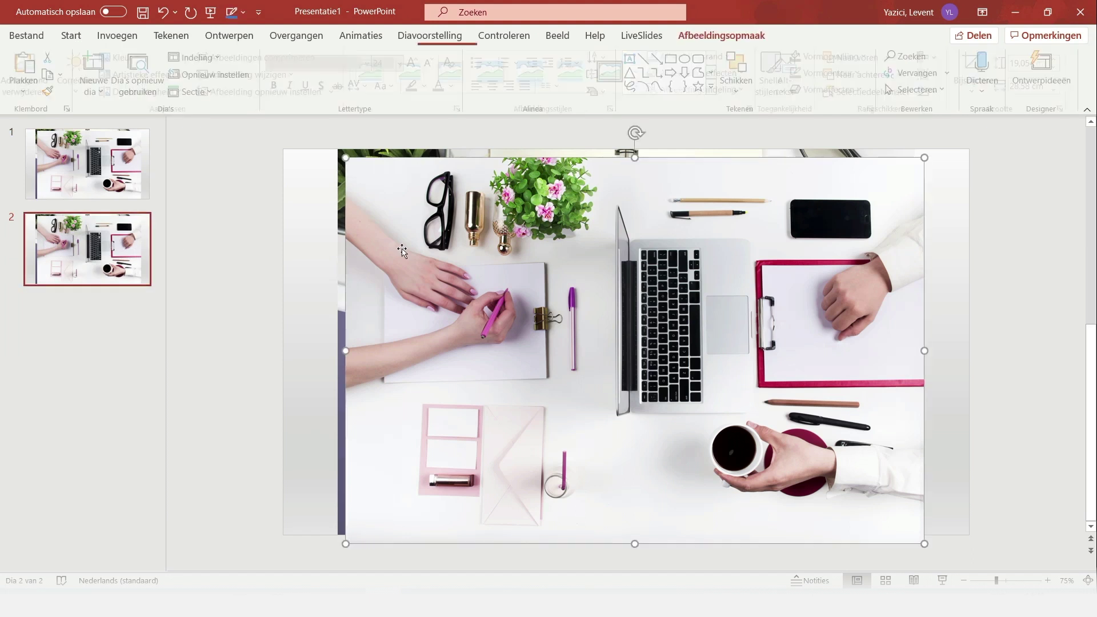
pyautogui.moveTo(335, 263); pyautogui.dragTo(336, 266)
pyautogui.click(247, 235)
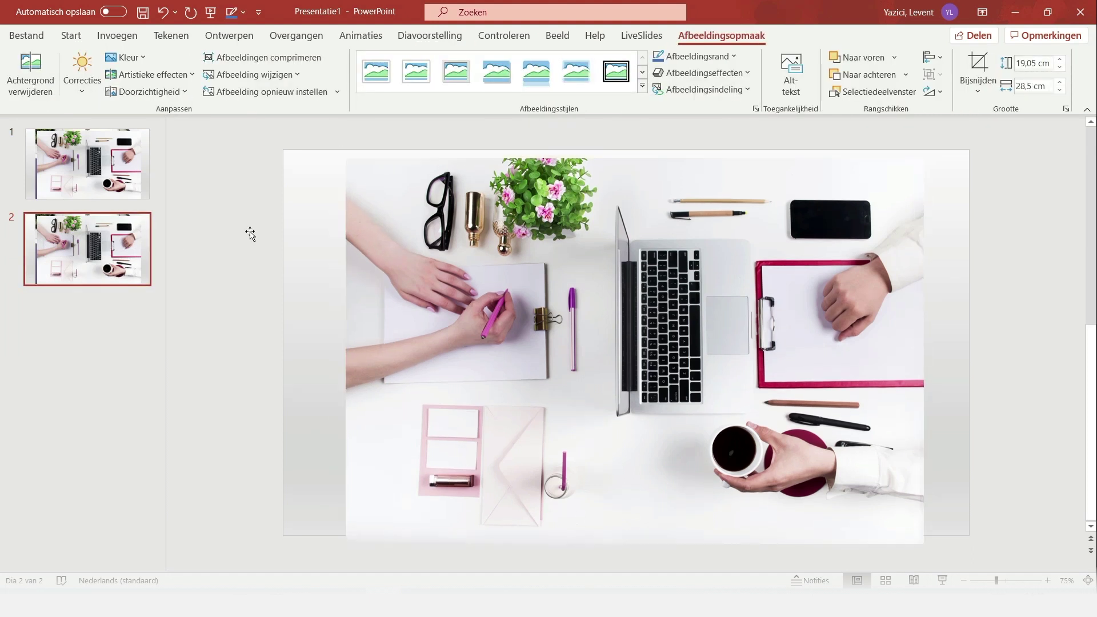
# Delete the laptop photo from slide 1 so the other desk photo shows.
pyautogui.click(87, 164)
pyautogui.click(657, 338)
pyautogui.press('Delete')
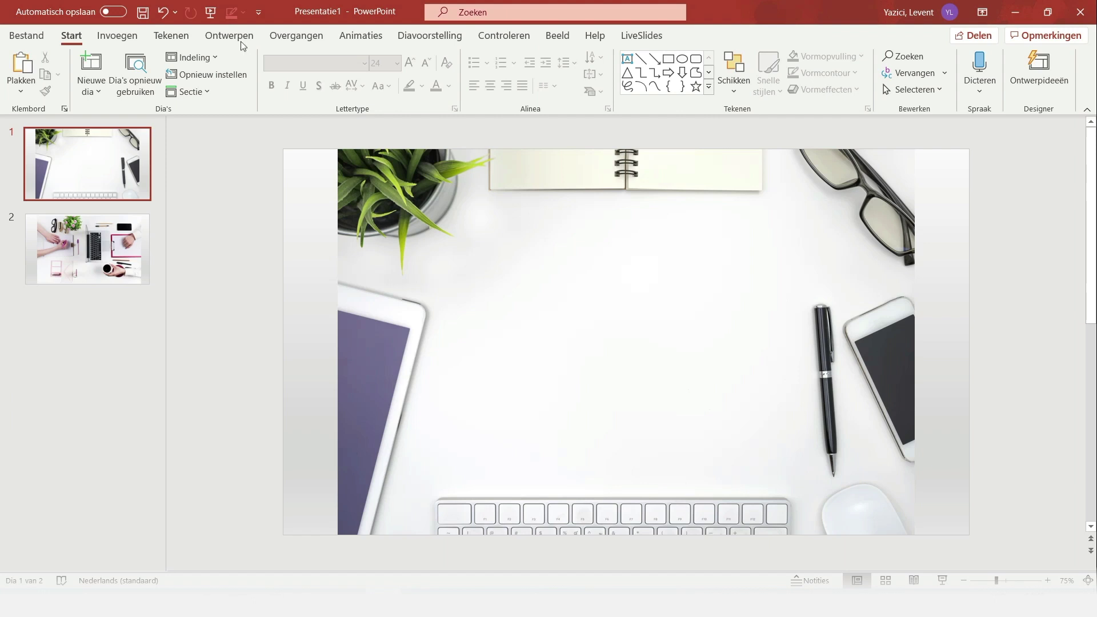
pyautogui.click(215, 38)
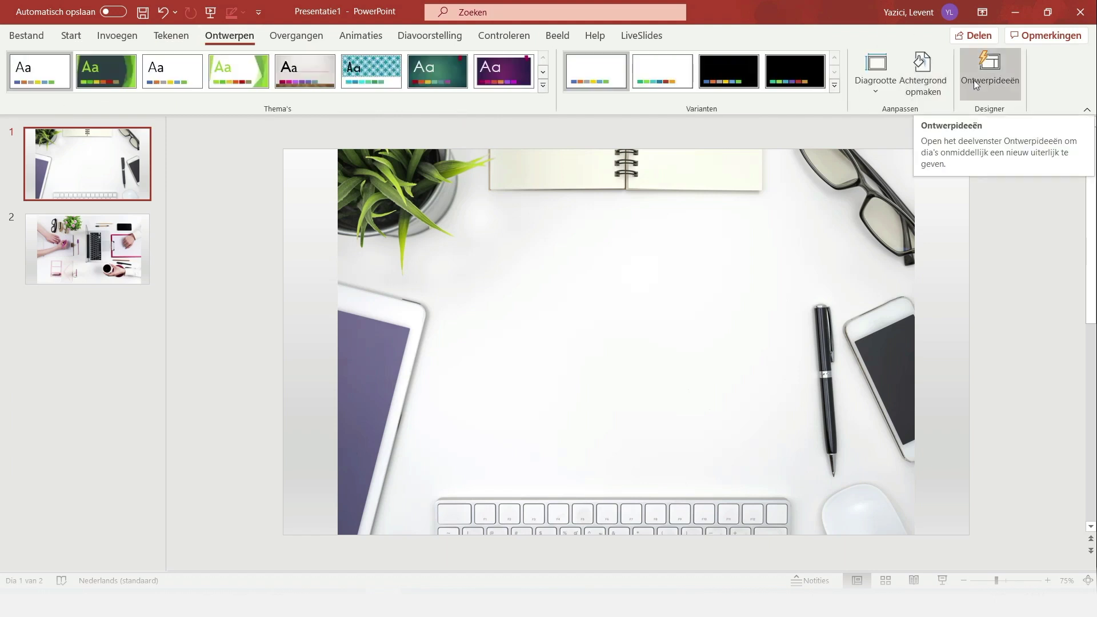
# Apply hexagon Designer ideas to slide 1 and a design idea to slide 2.
pyautogui.click(1004, 87)
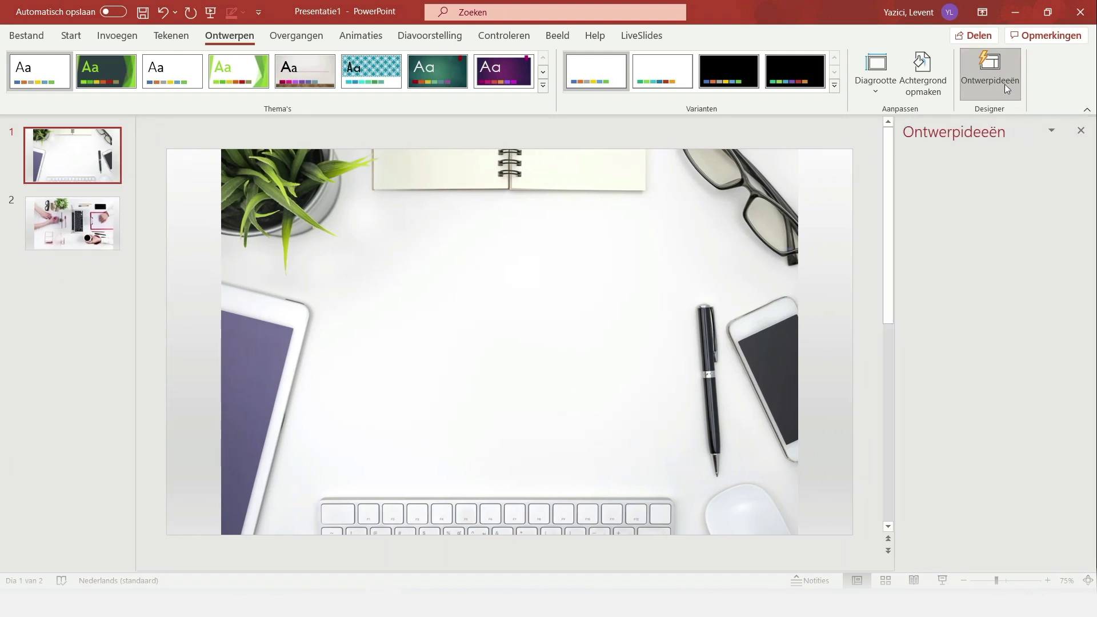
pyautogui.scroll(-3, 1019, 355)
pyautogui.scroll(-3, 1023, 358)
pyautogui.scroll(-3, 1023, 357)
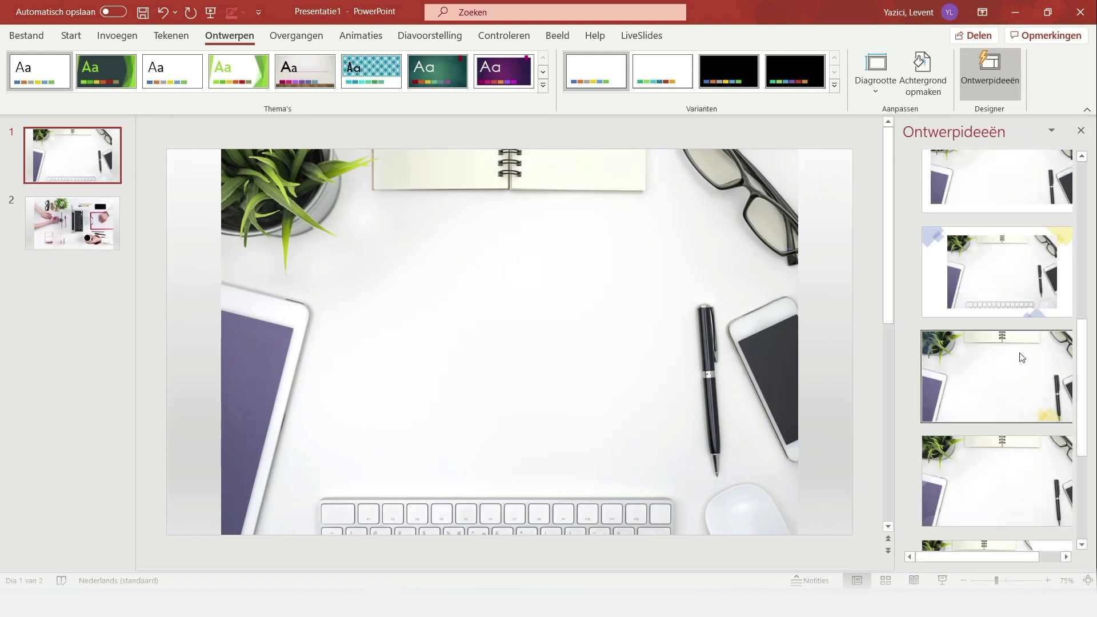
pyautogui.scroll(-3, 1023, 357)
pyautogui.scroll(-1, 1022, 357)
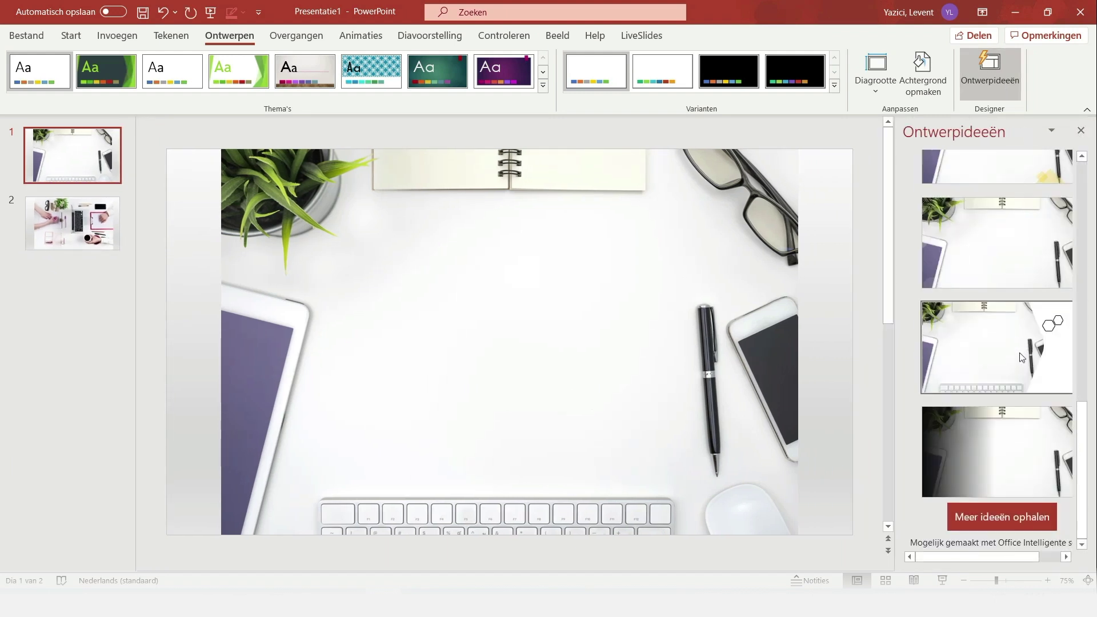
pyautogui.click(1023, 518)
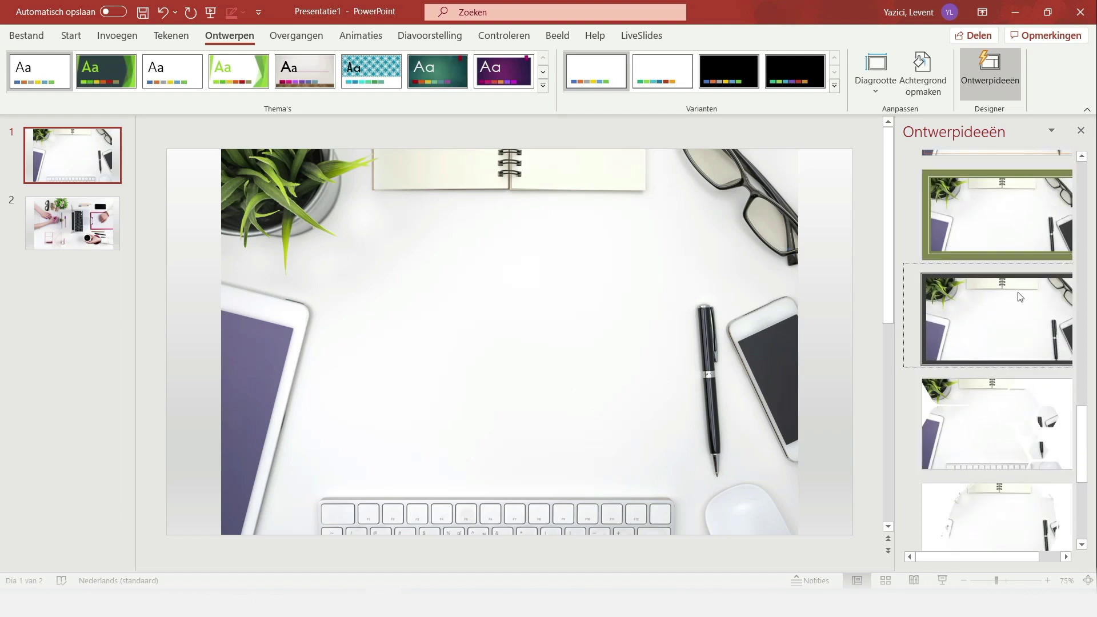
pyautogui.scroll(2, 993, 255)
pyautogui.scroll(-2, 999, 342)
pyautogui.click(999, 426)
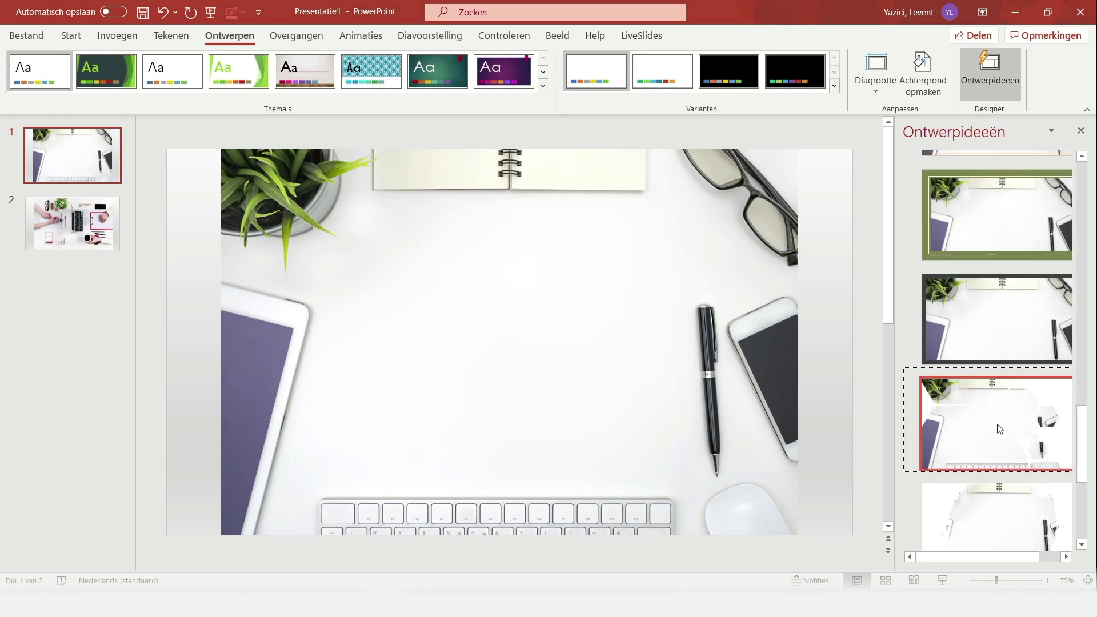
pyautogui.click(72, 232)
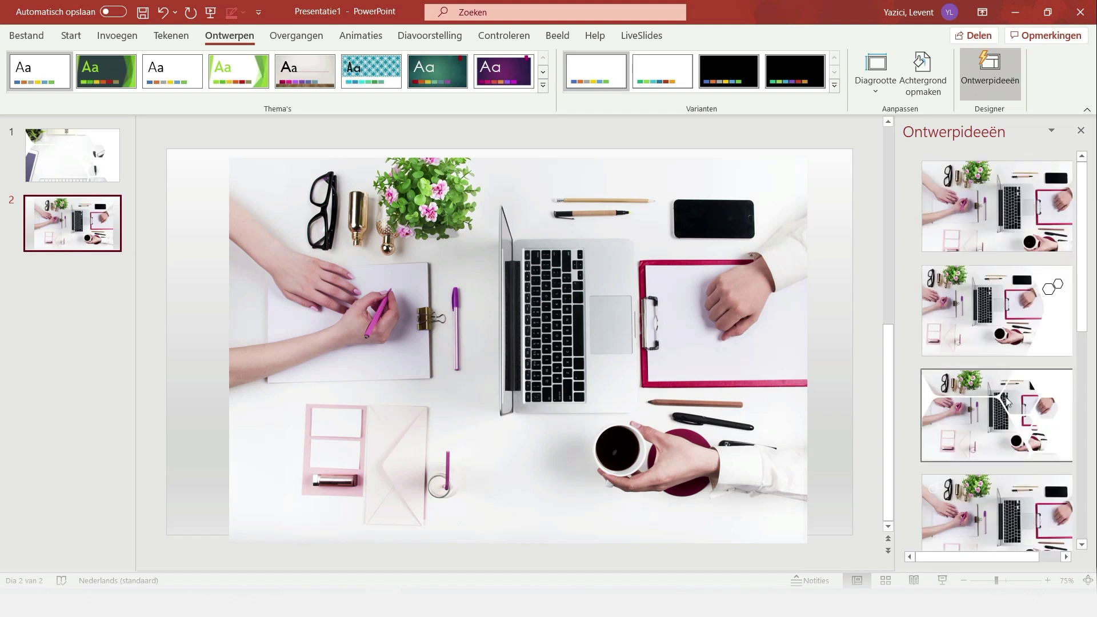
pyautogui.click(1036, 308)
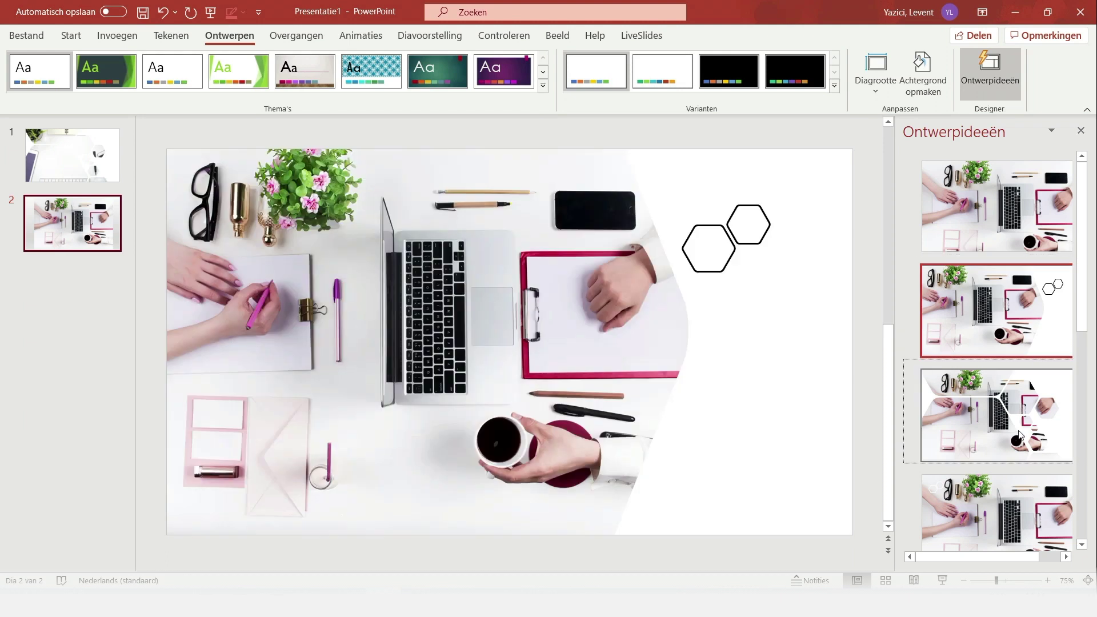
pyautogui.click(1017, 441)
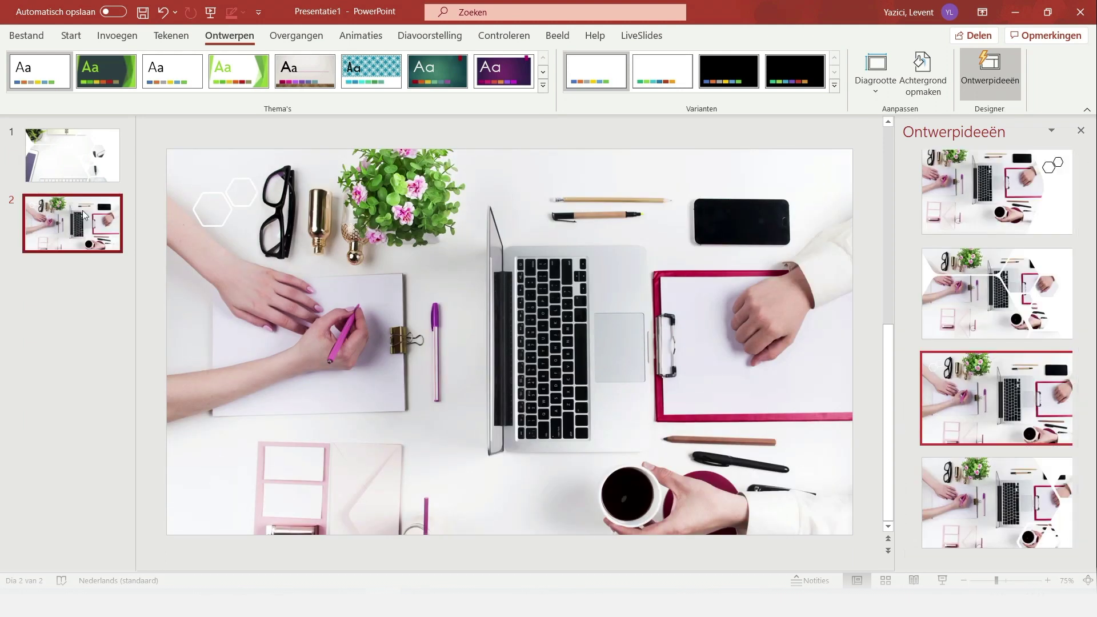
# Copy slide 1, paste it, and move the copy after slide 2.
pyautogui.click(96, 151)
pyautogui.hotkey('ctrl', 'c')
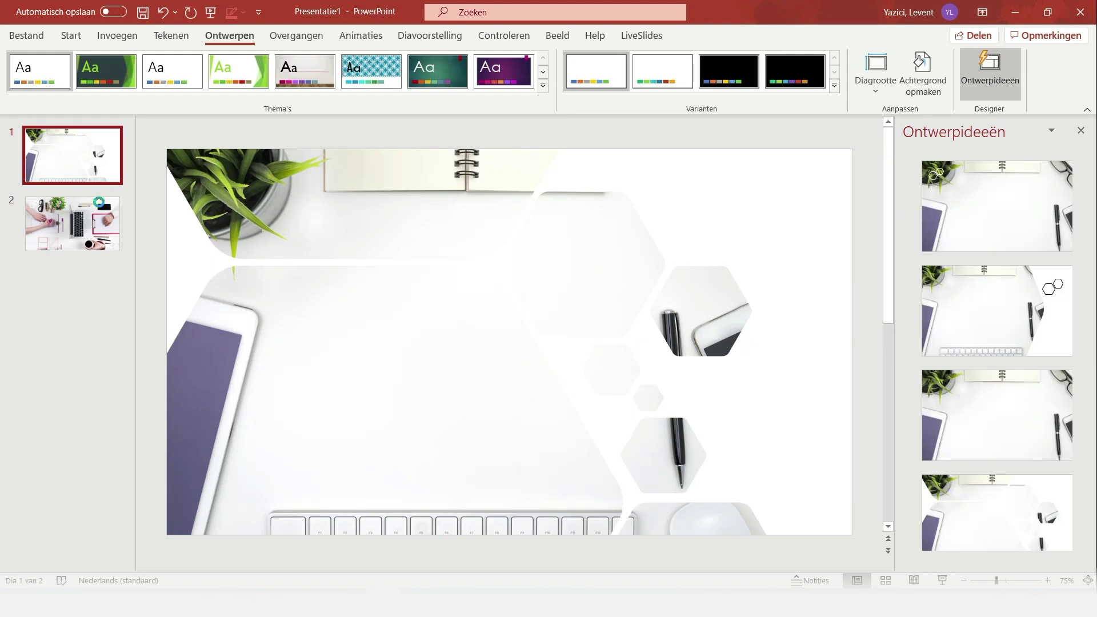
pyautogui.hotkey('ctrl', 'v')
pyautogui.moveTo(94, 218); pyautogui.dragTo(86, 320)
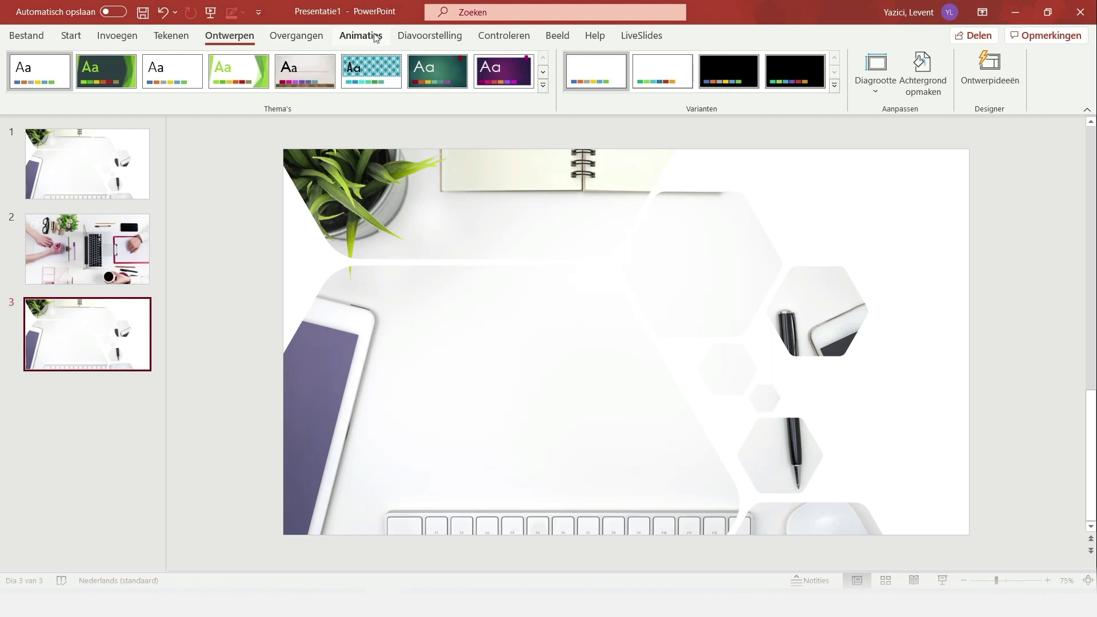
# Create custom show Aangepaste voorstelling 1 ordered 1, 3, 2, then shift slide 3's picture left.
pyautogui.click(428, 37)
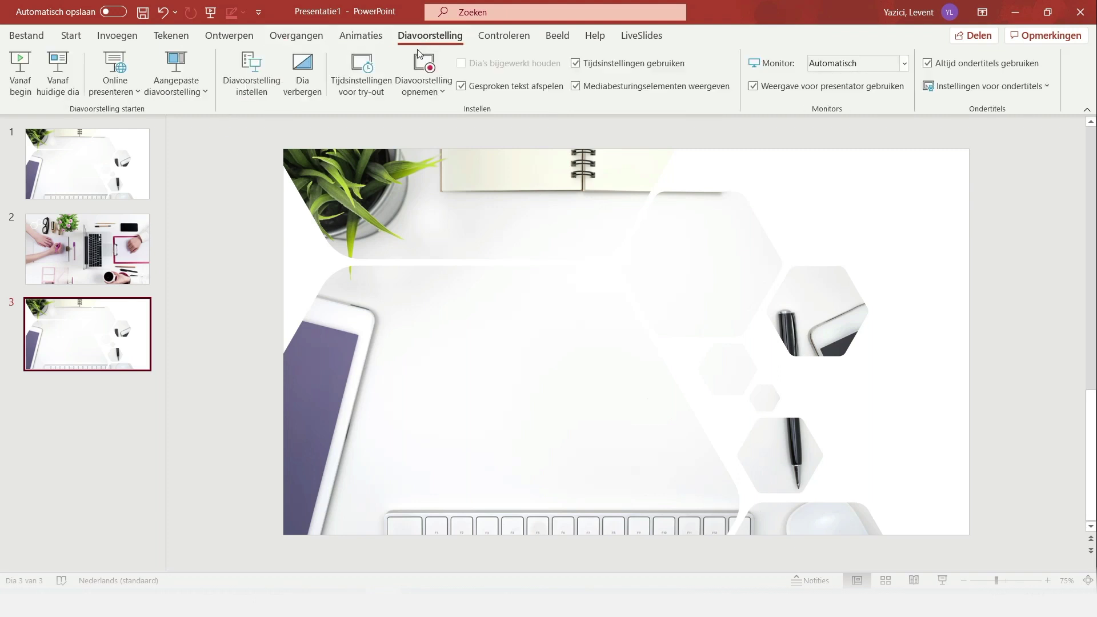
pyautogui.click(207, 96)
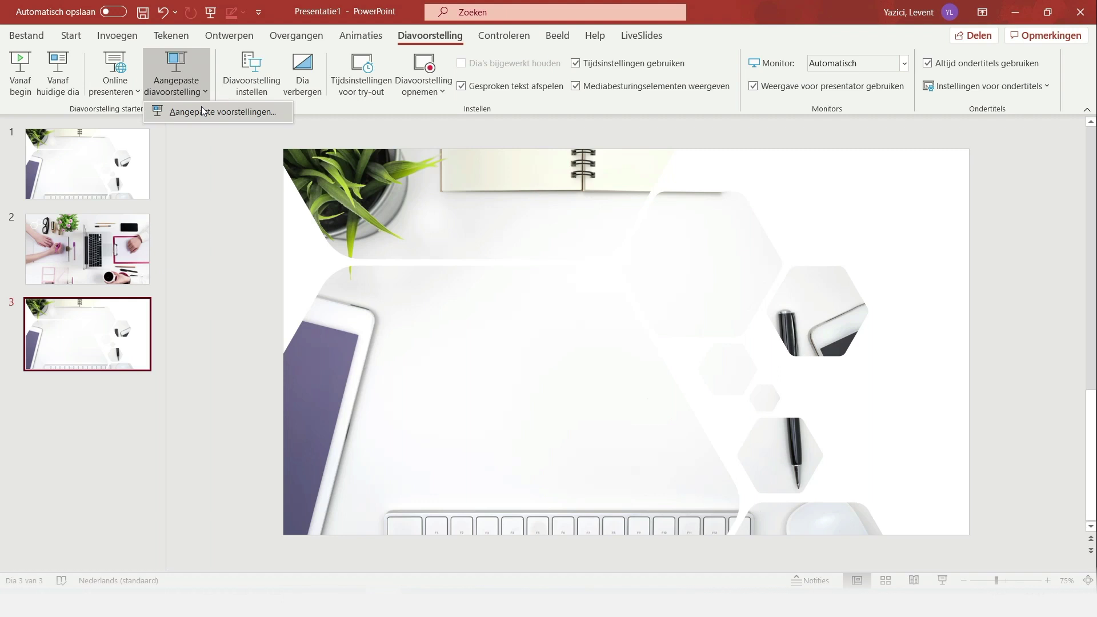
pyautogui.click(202, 108)
pyautogui.click(672, 267)
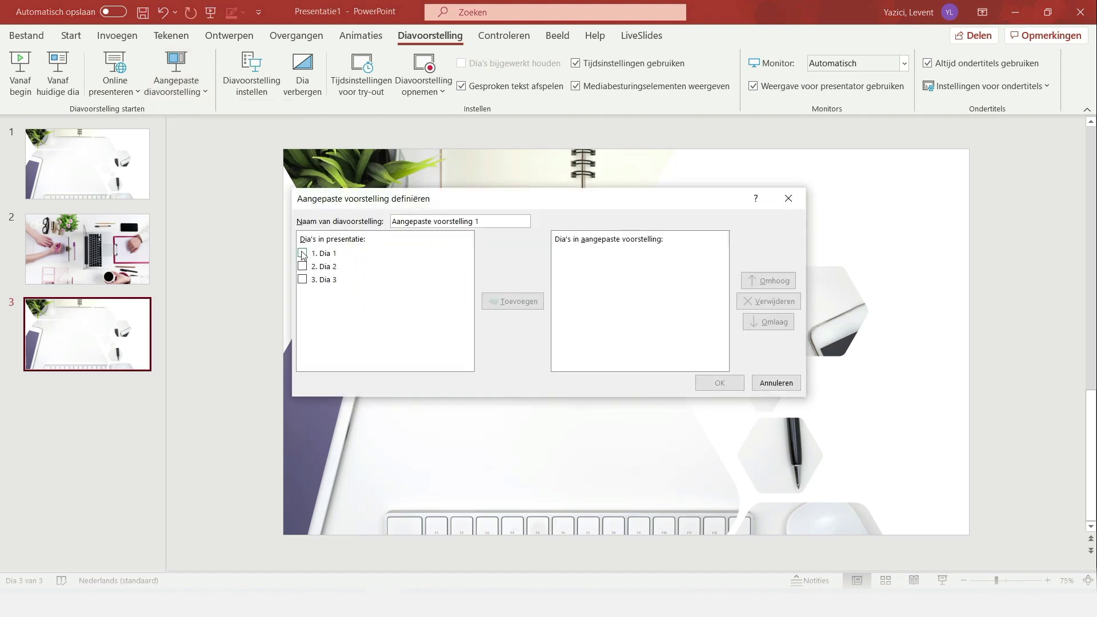
pyautogui.click(302, 253)
pyautogui.click(303, 267)
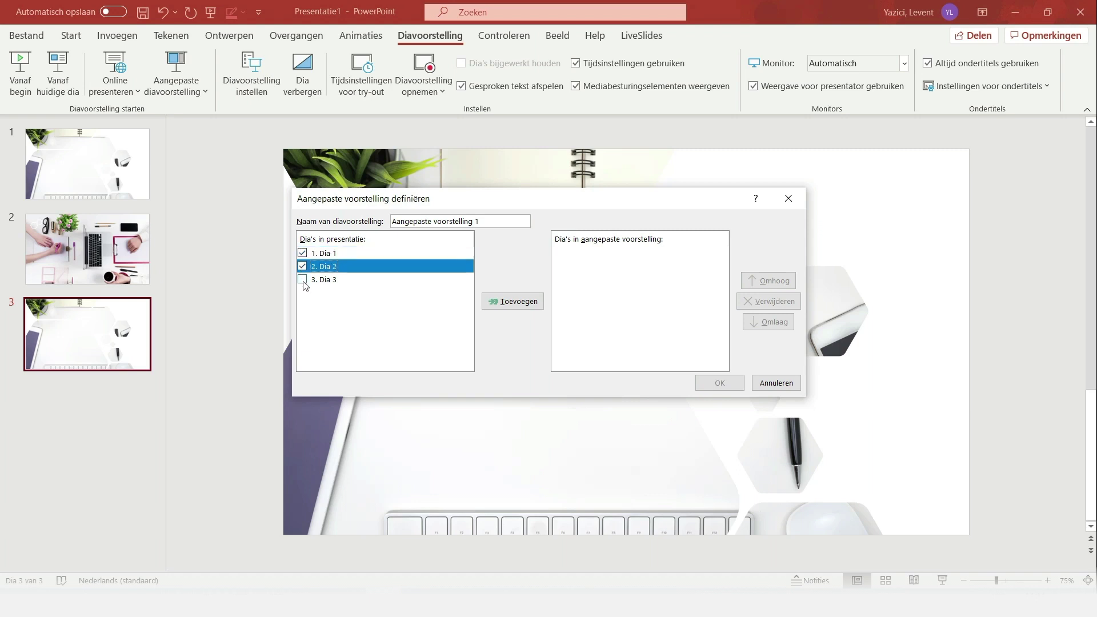
pyautogui.click(302, 280)
pyautogui.click(514, 307)
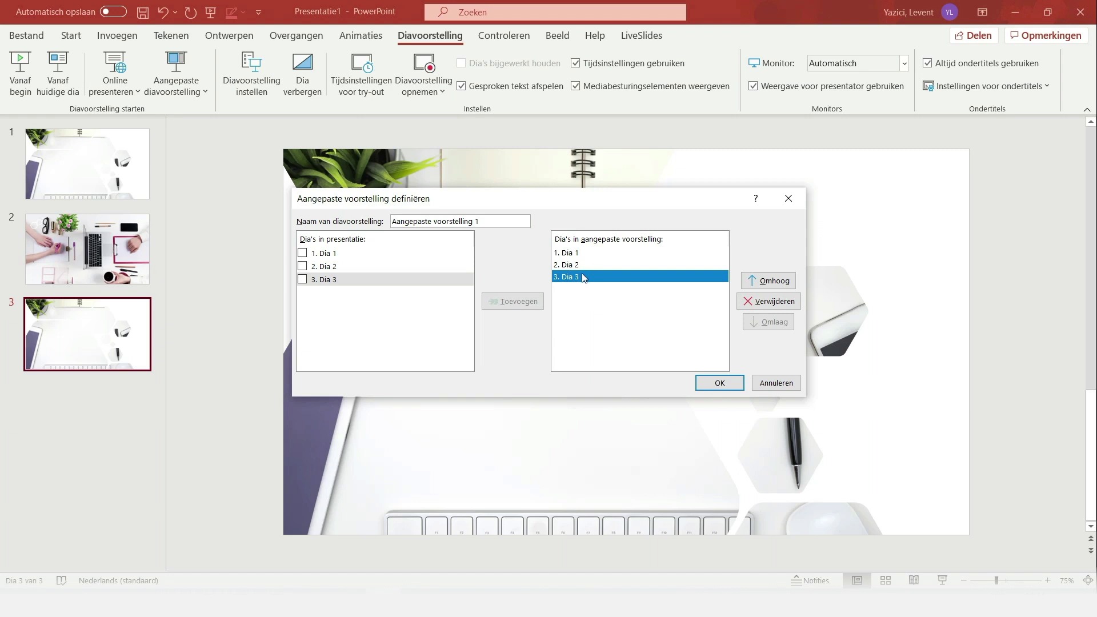
pyautogui.click(759, 280)
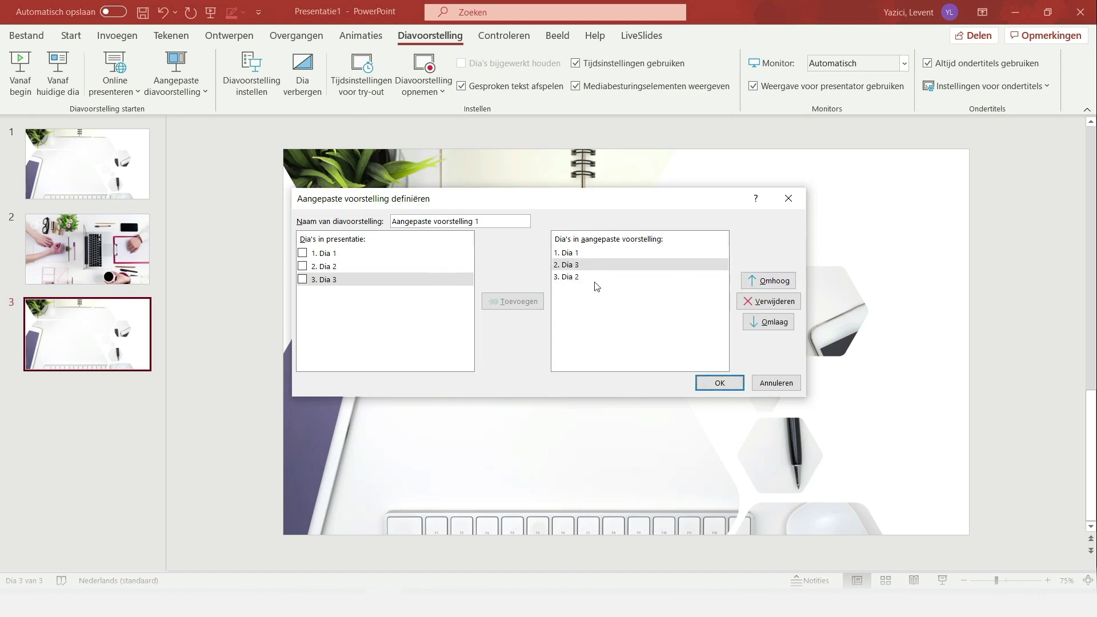
pyautogui.click(720, 383)
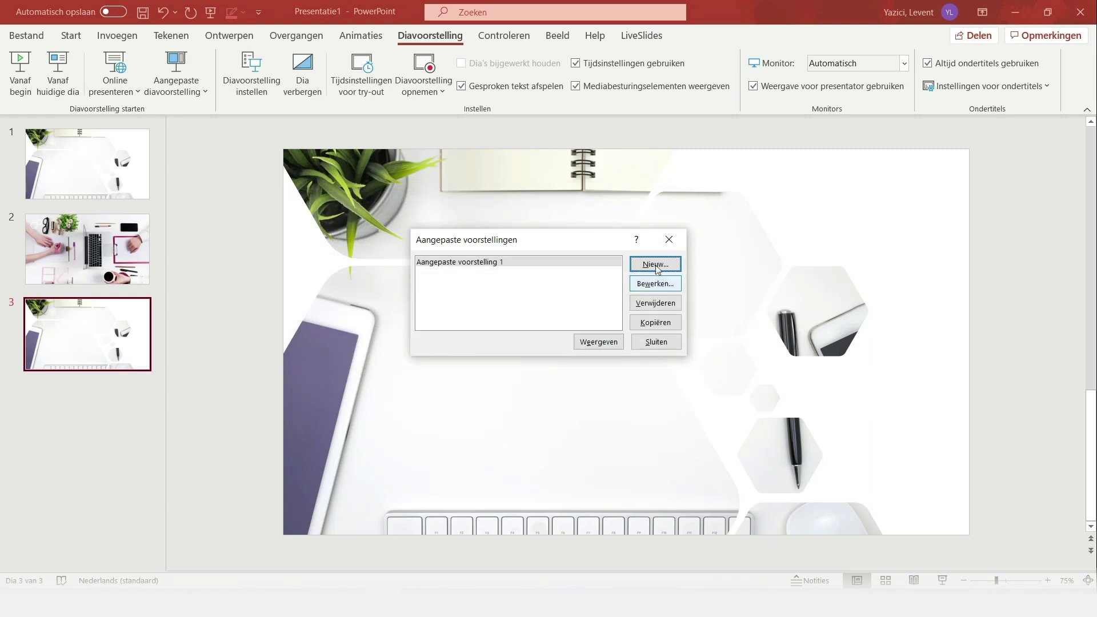
pyautogui.click(667, 241)
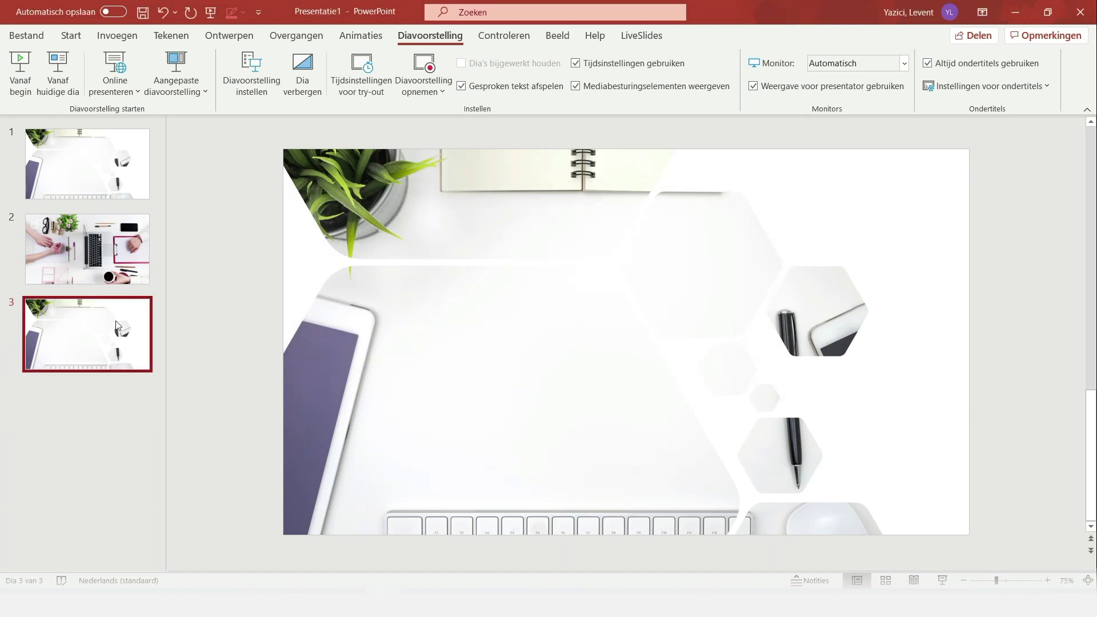
pyautogui.click(668, 327)
pyautogui.moveTo(668, 327); pyautogui.dragTo(486, 319)
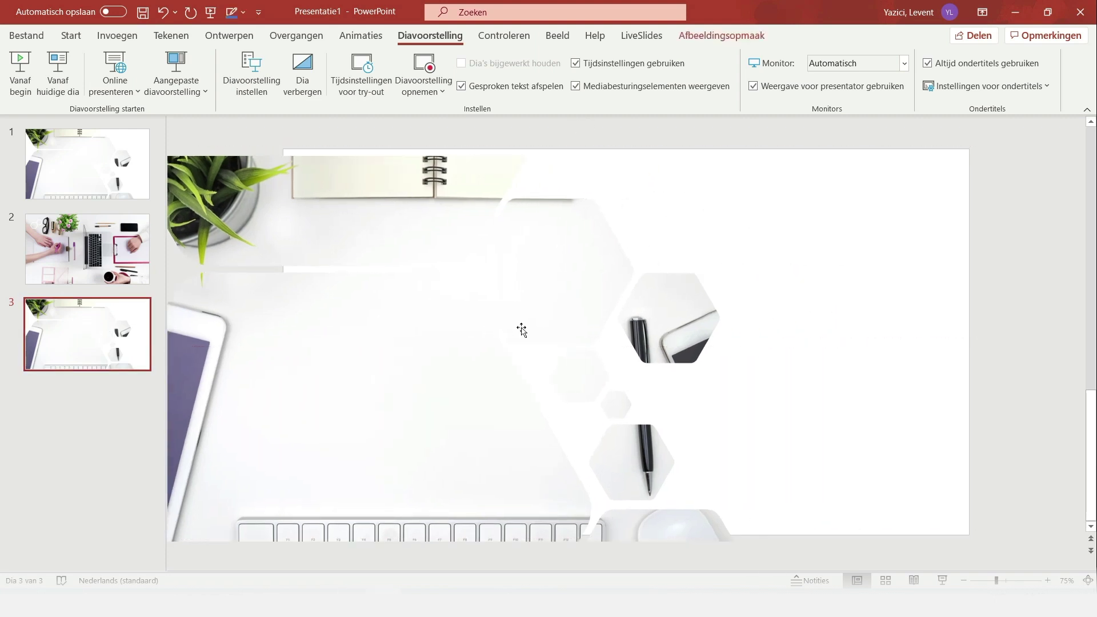
# Play Aangepaste voorstelling 1 from slide 1, then exit with Esc.
pyautogui.click(70, 187)
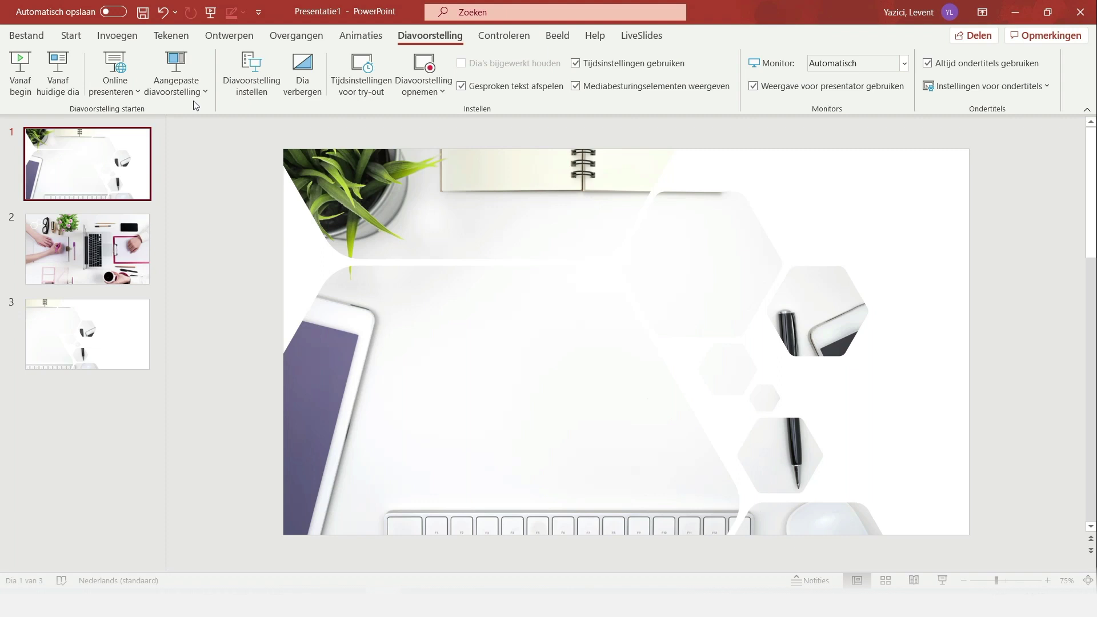
pyautogui.hotkey('ctrl', 'z')
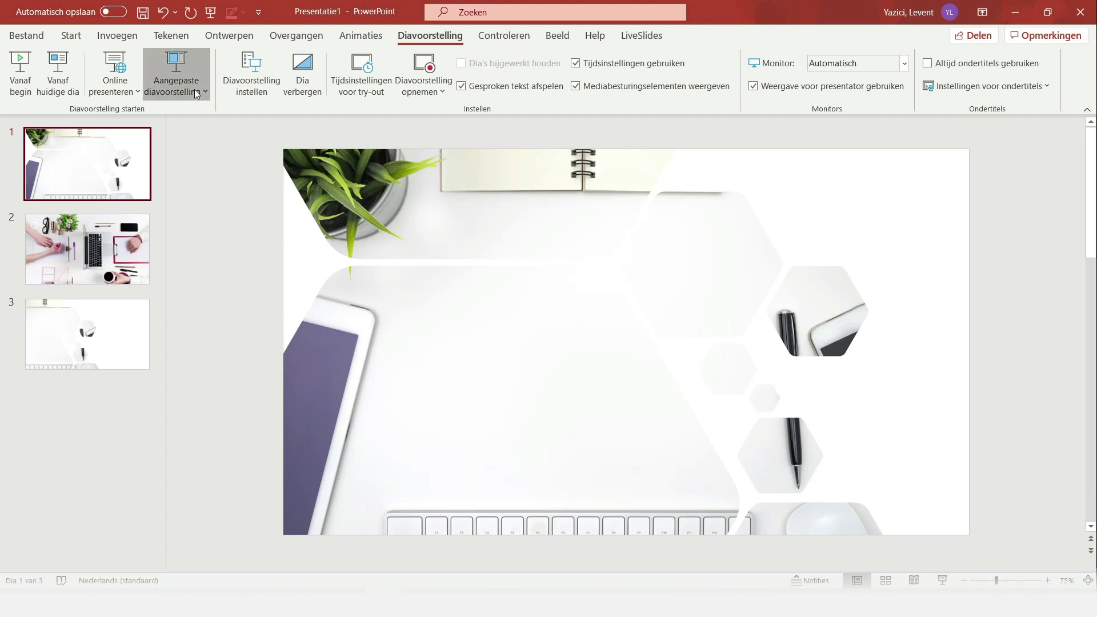
pyautogui.click(194, 92)
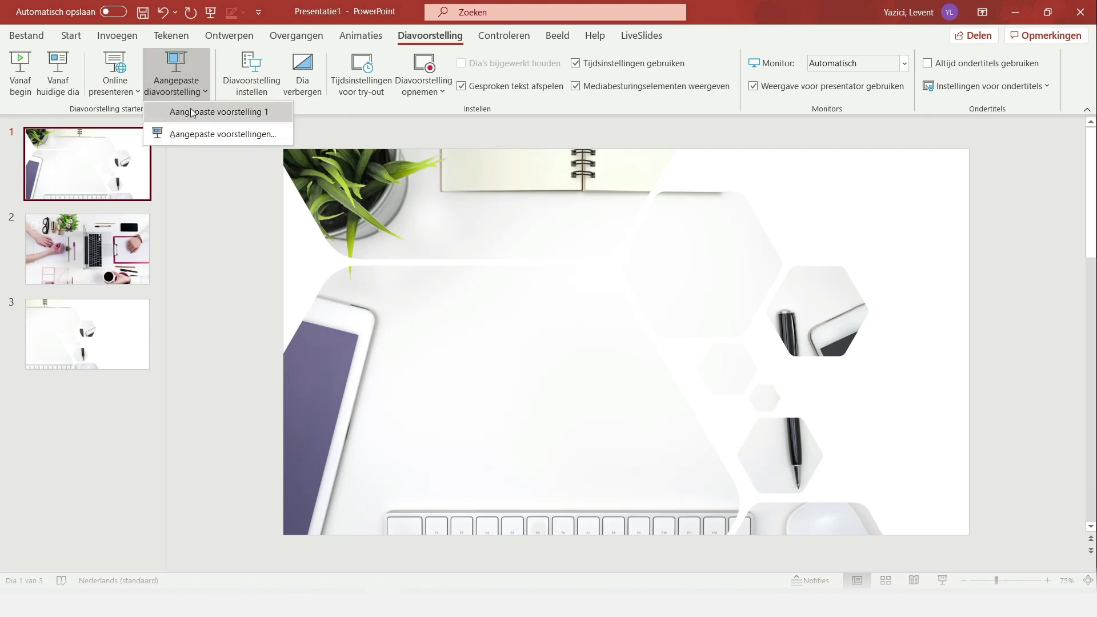
pyautogui.click(194, 112)
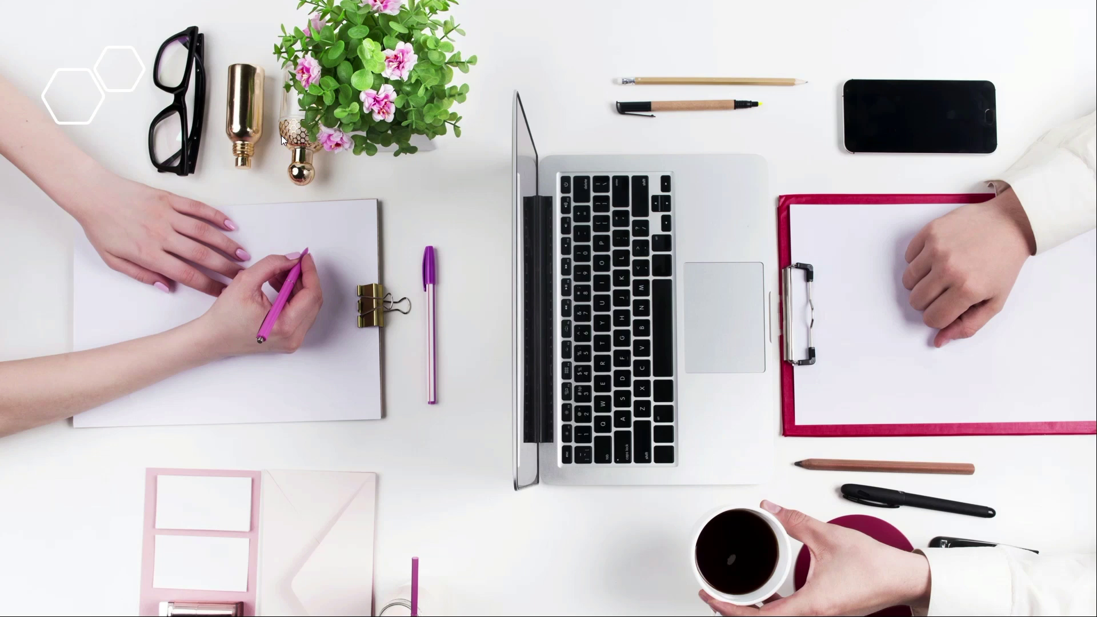
pyautogui.press('Escape')
# Open the slideshow setup and close it unchanged, back on the Start ribbon.
pyautogui.click(150, 175)
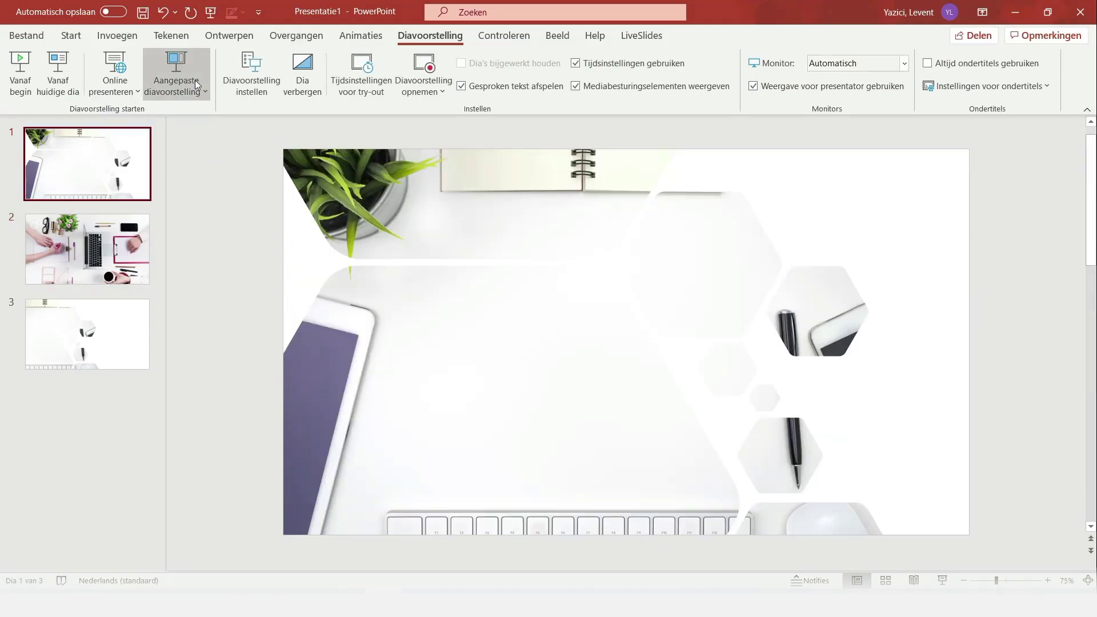
pyautogui.click(197, 92)
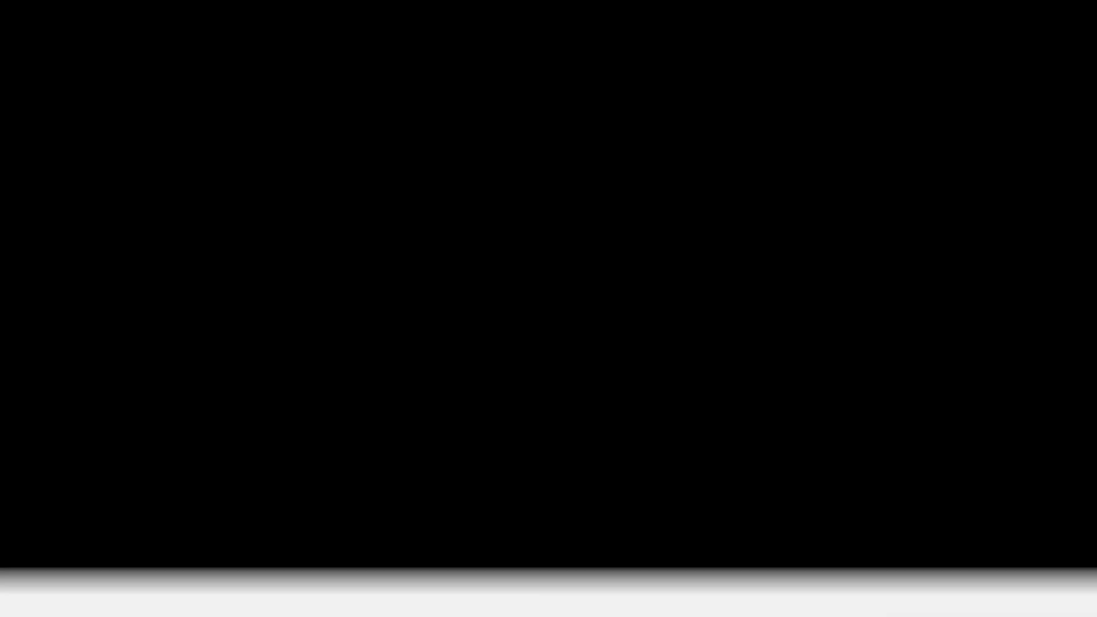
pyautogui.click(270, 96)
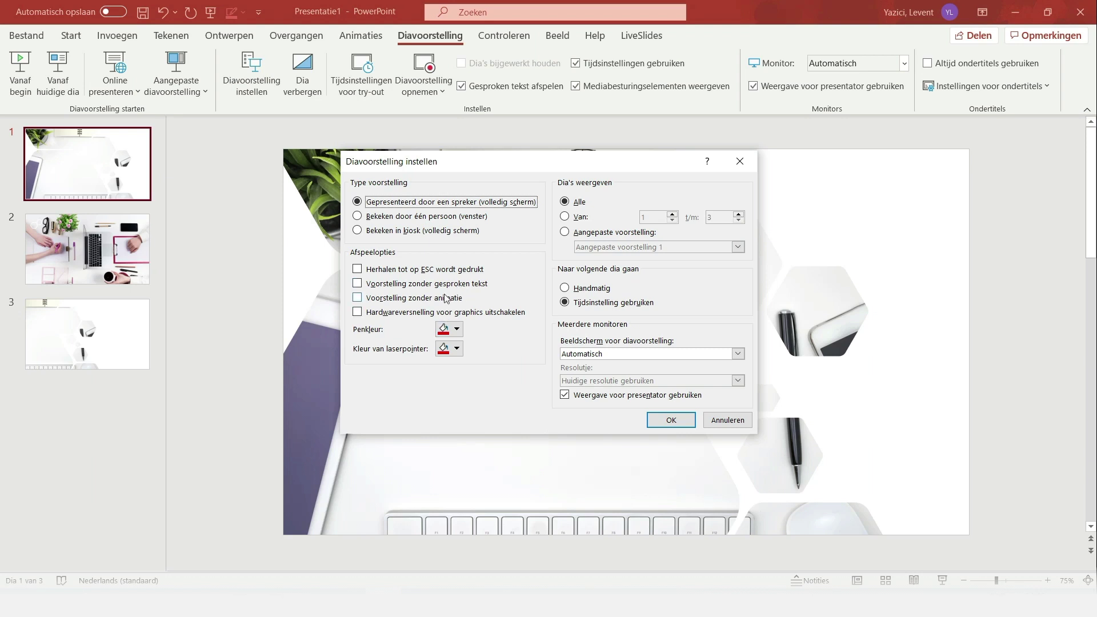
pyautogui.press('Escape')
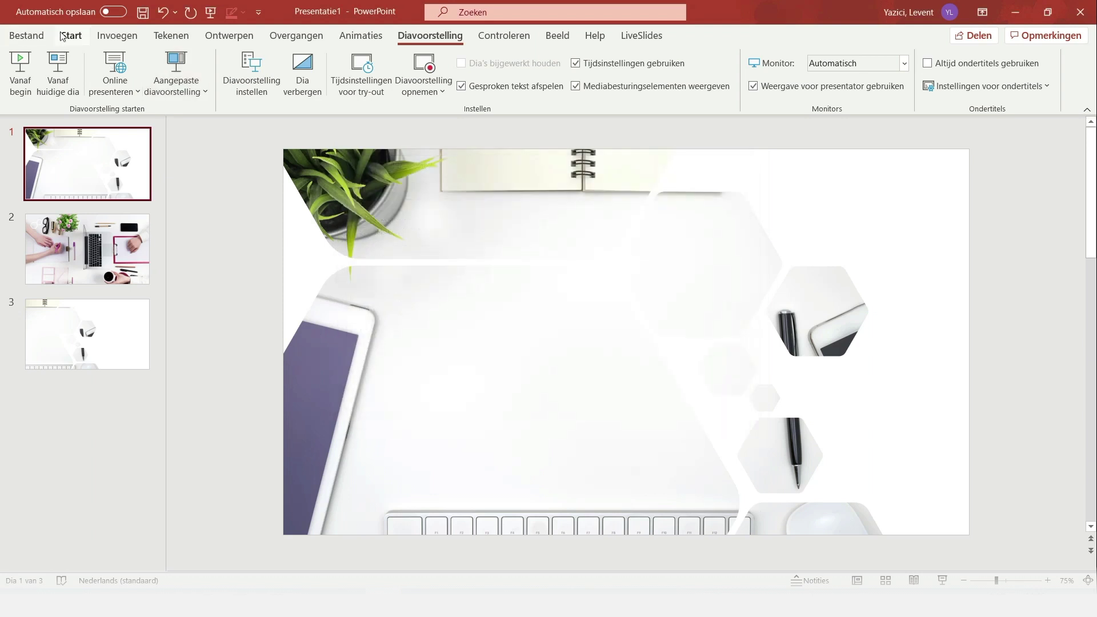
pyautogui.click(71, 36)
# Insert the 3D-glasses icon onto slide 1.
pyautogui.click(119, 36)
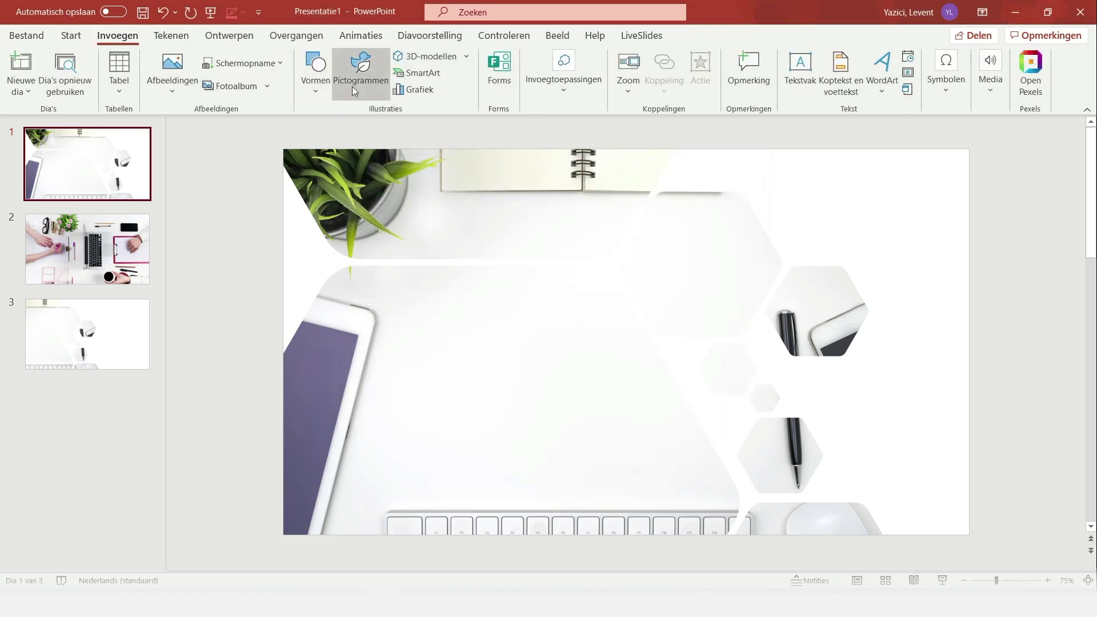
pyautogui.click(352, 87)
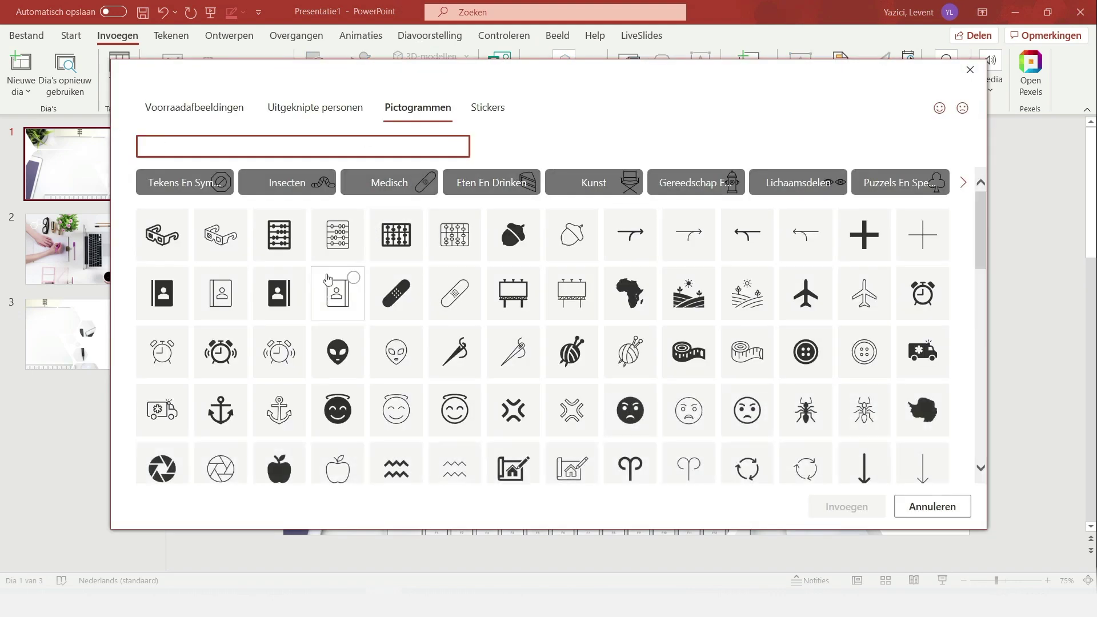
pyautogui.press('space')
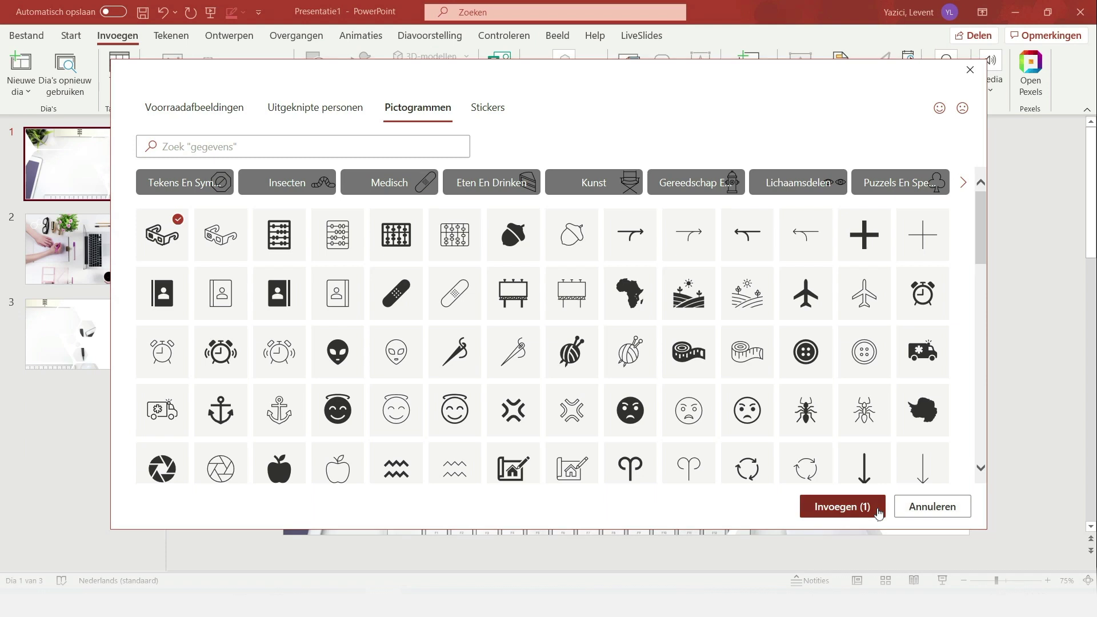
pyautogui.click(835, 507)
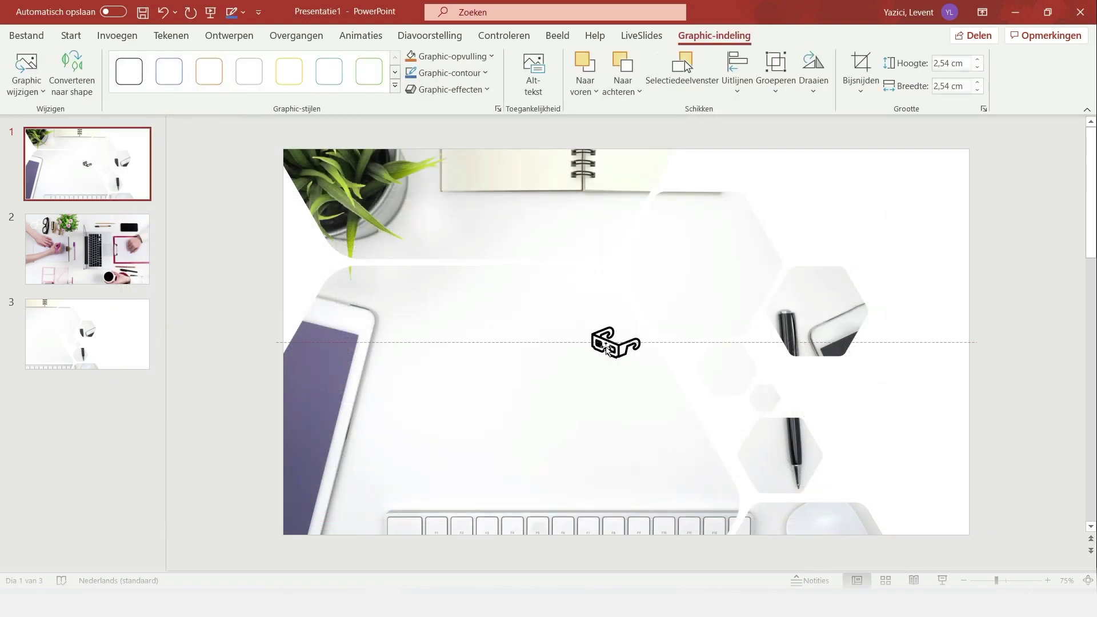
# Give the glasses icon the Binnenzweven entrance animation.
pyautogui.click(381, 39)
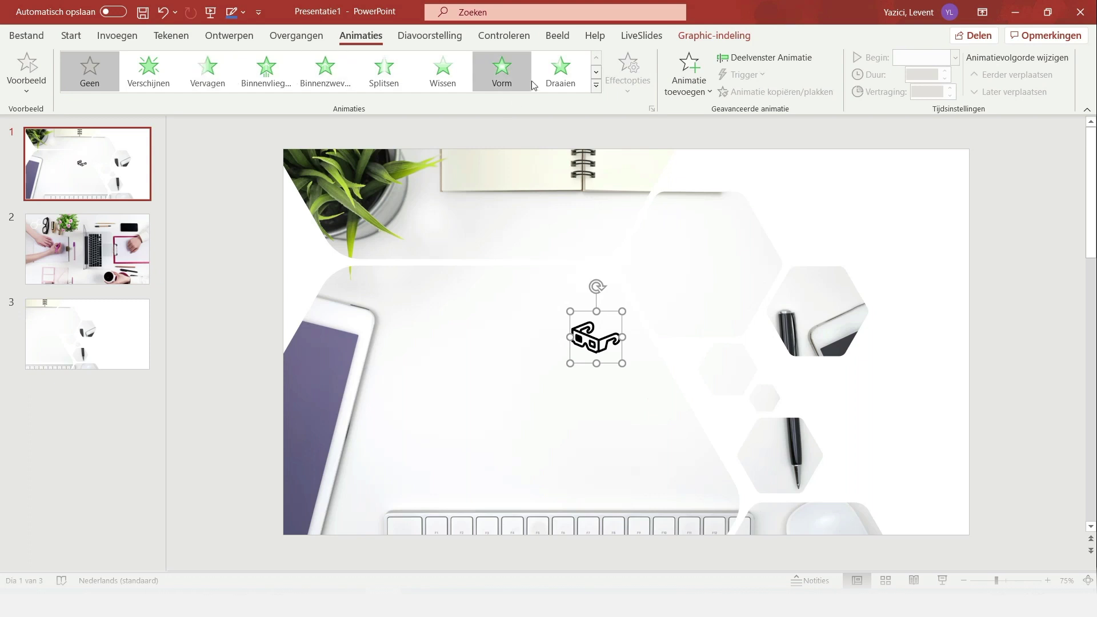
pyautogui.click(324, 85)
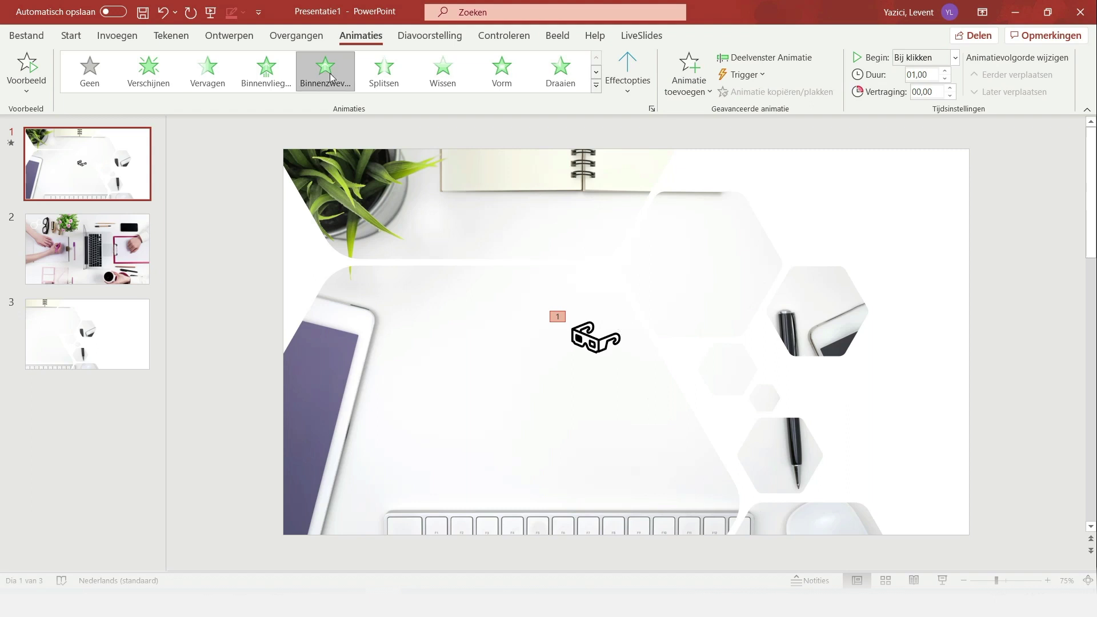
pyautogui.click(446, 41)
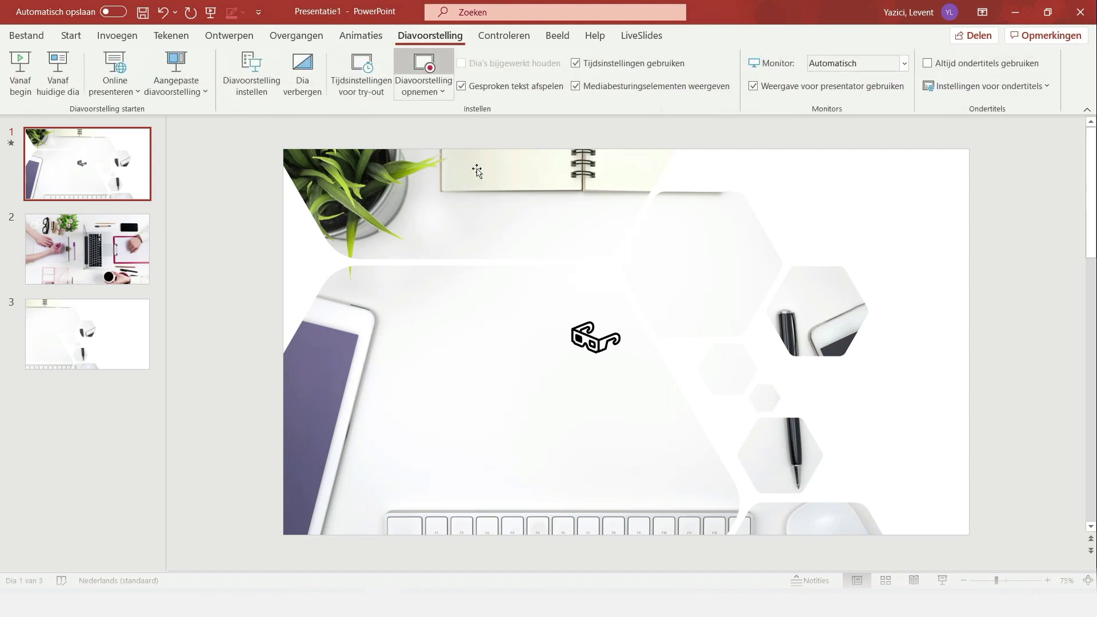
# Run the slideshow to see the glasses icon float in, then exit.
pyautogui.click(944, 581)
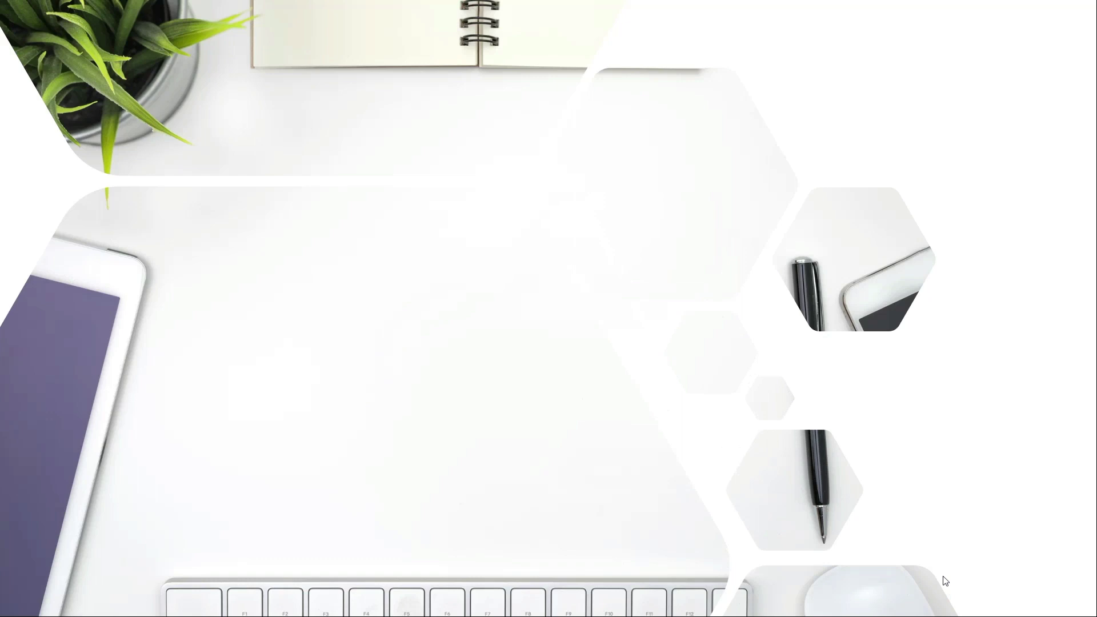
pyautogui.click(945, 581)
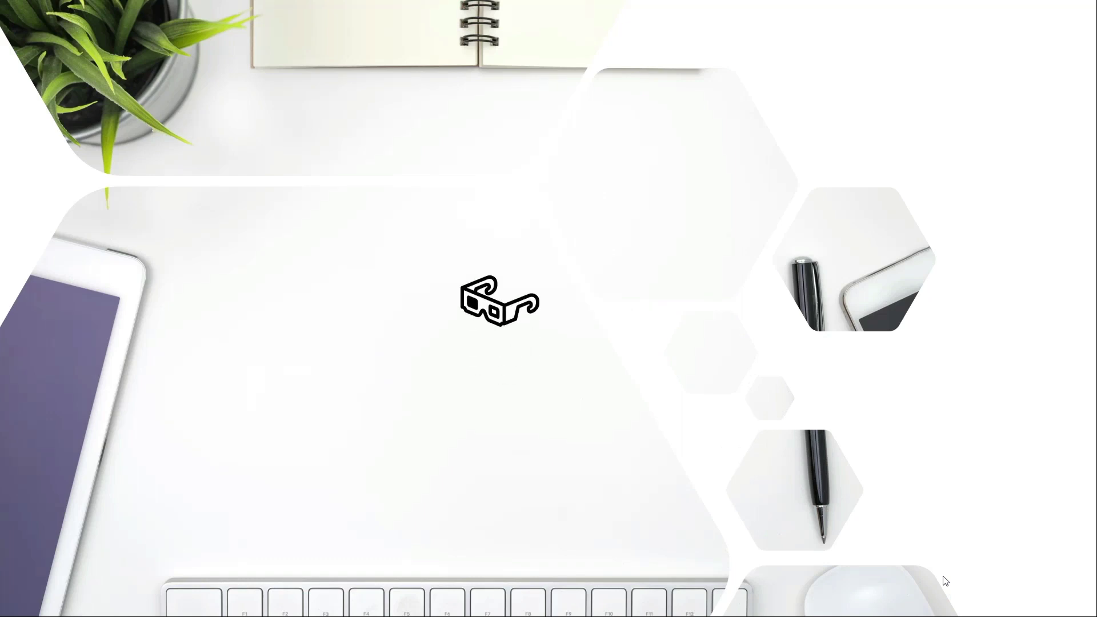
pyautogui.press('Escape')
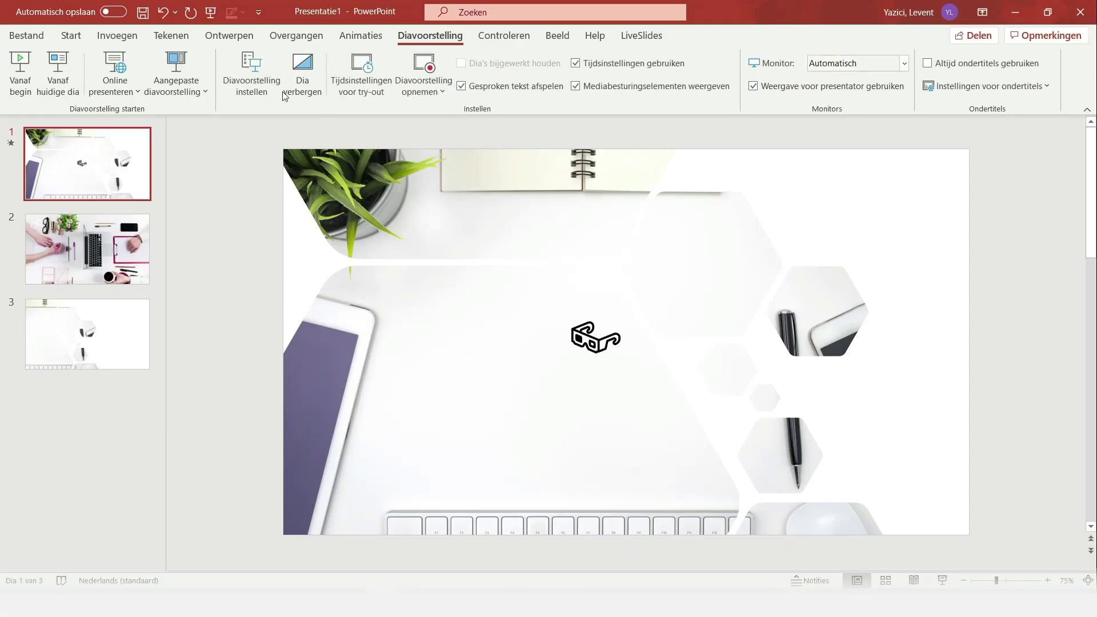
# Enable Voorstelling zonder animatie in slideshow setup and test the show without animations.
pyautogui.click(252, 88)
pyautogui.click(397, 298)
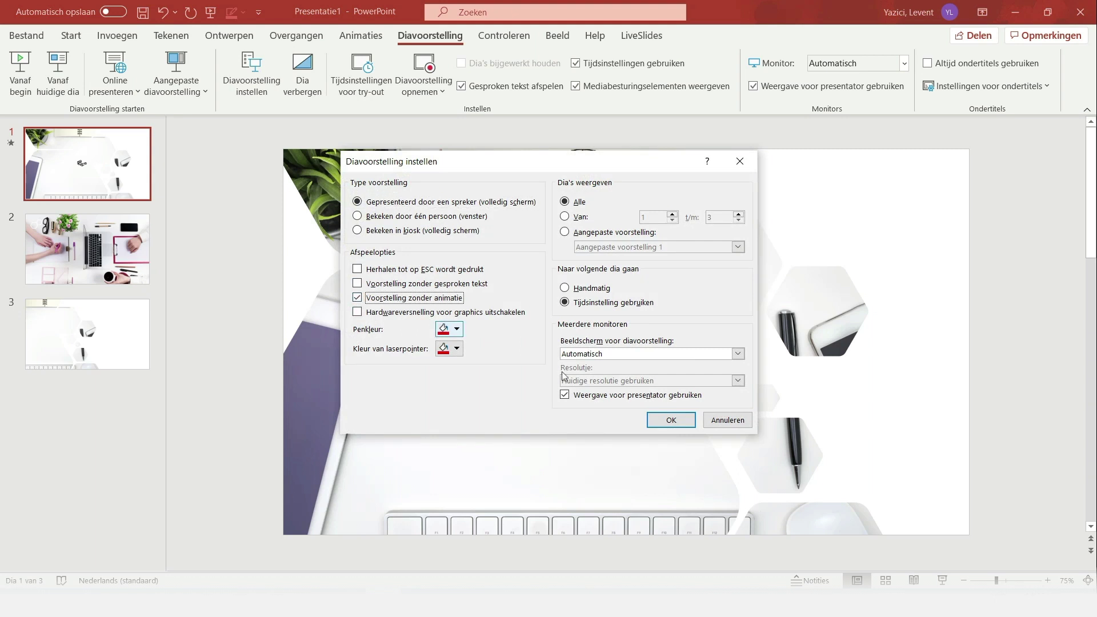
pyautogui.click(683, 420)
pyautogui.click(943, 580)
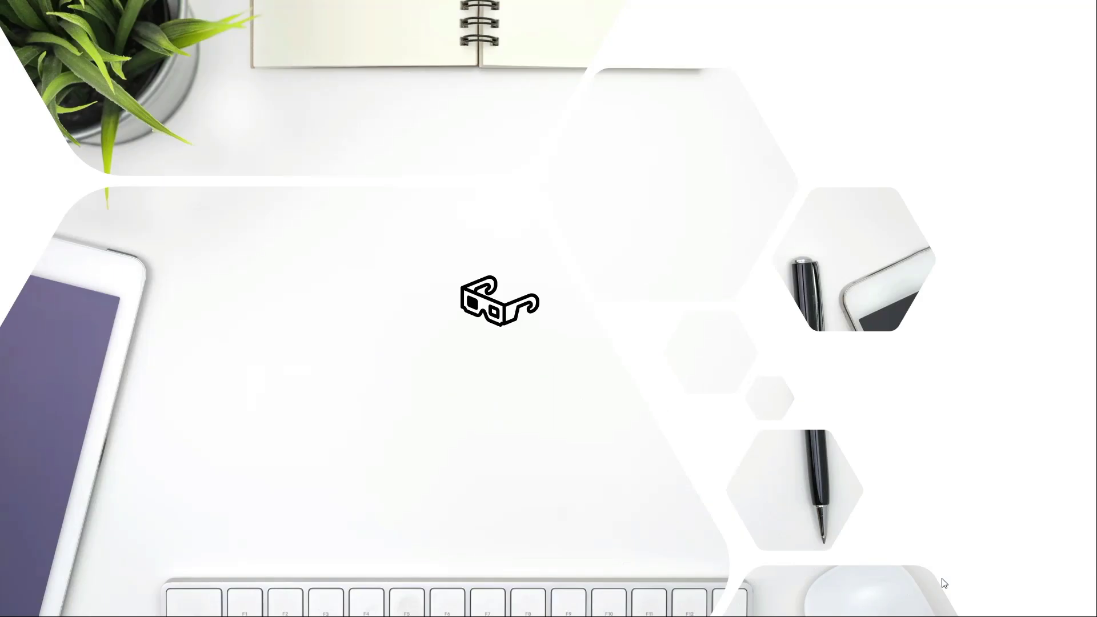
pyautogui.press('Escape')
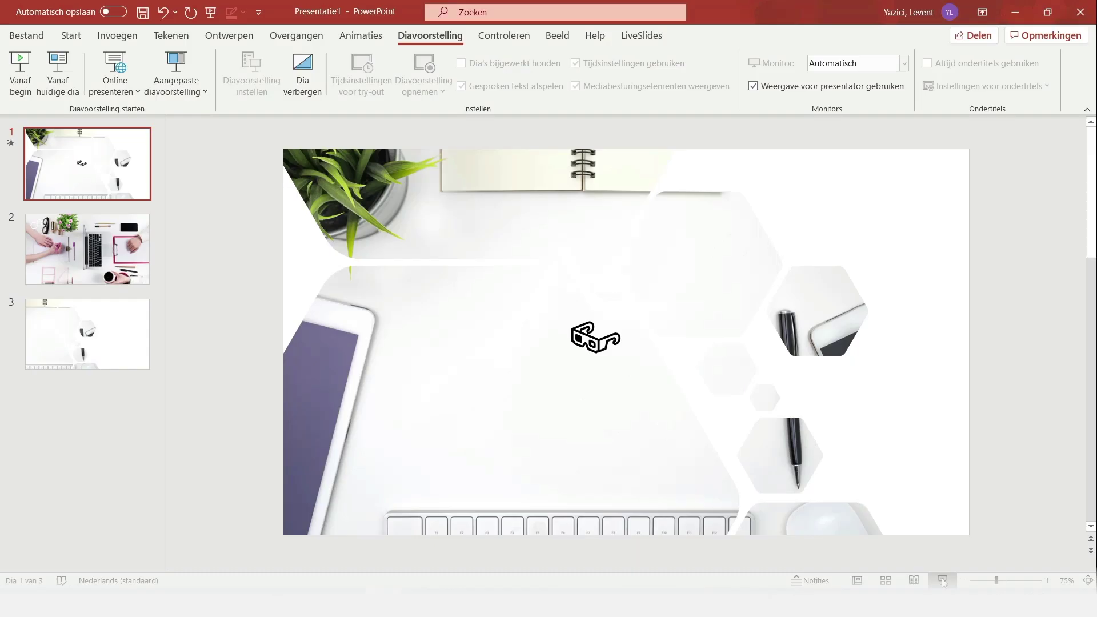
pyautogui.click(269, 92)
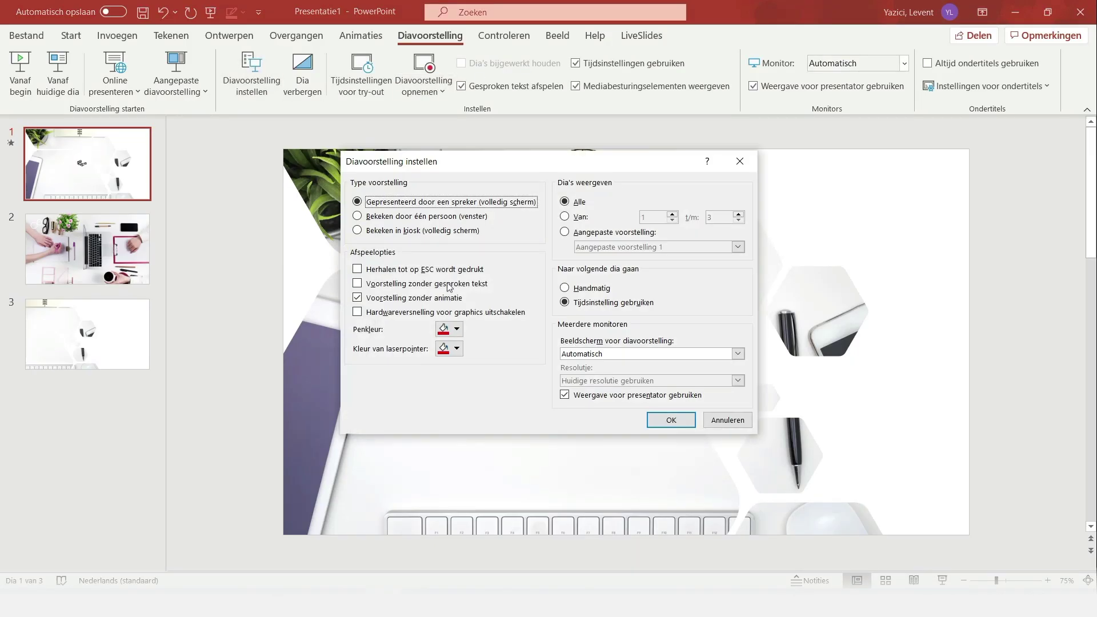
# Toggle animation and custom-show options in slideshow setup, then discard the changes.
pyautogui.click(429, 299)
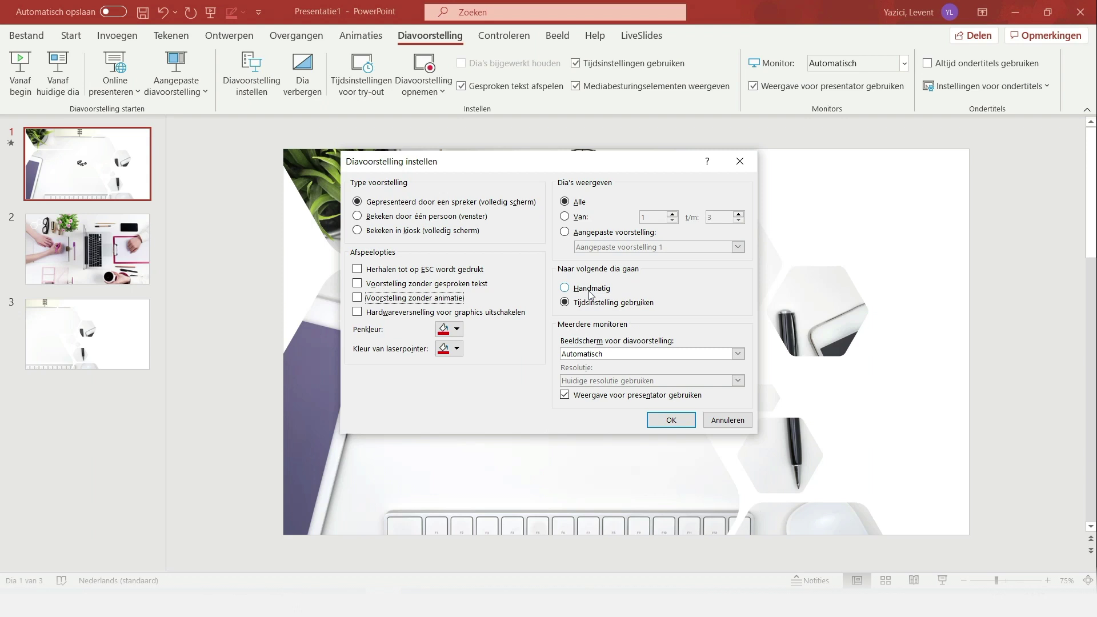
pyautogui.click(576, 233)
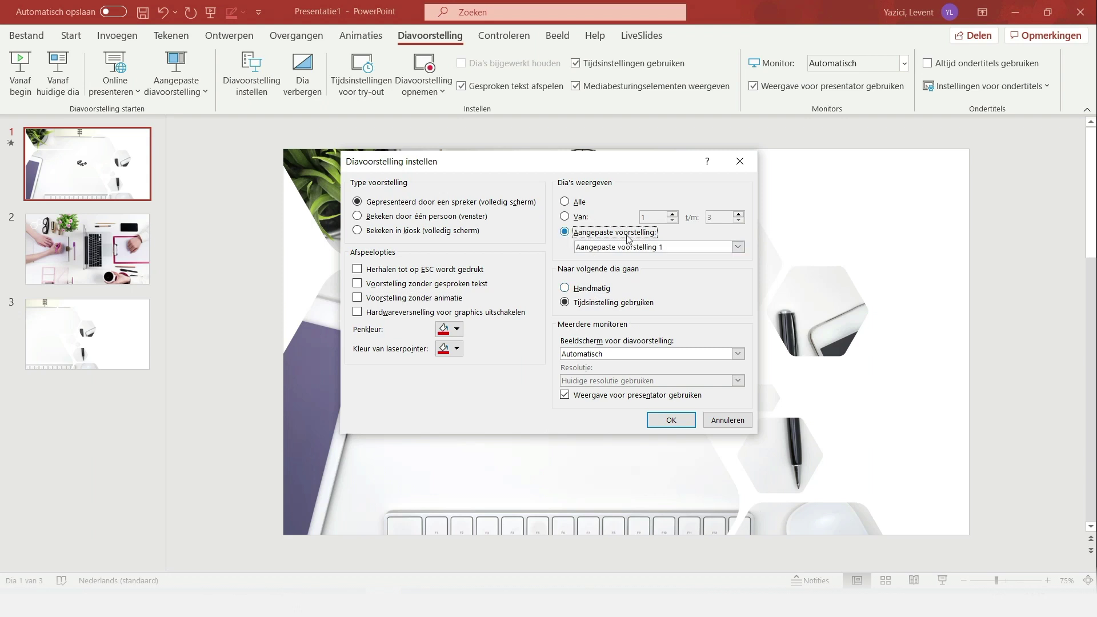
pyautogui.press('Return')
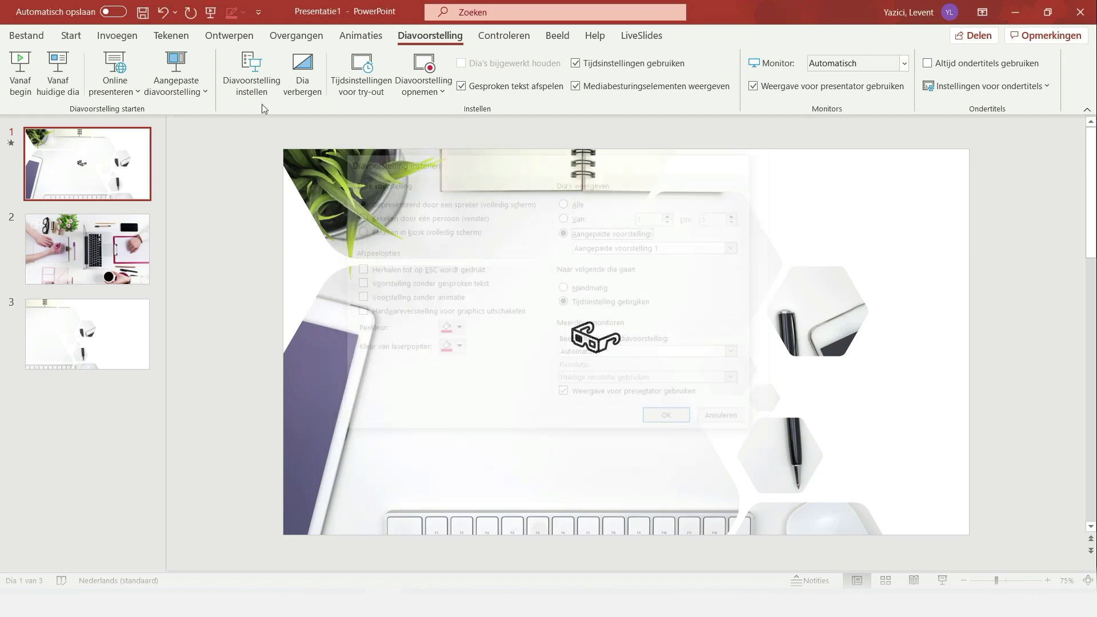
pyautogui.click(254, 94)
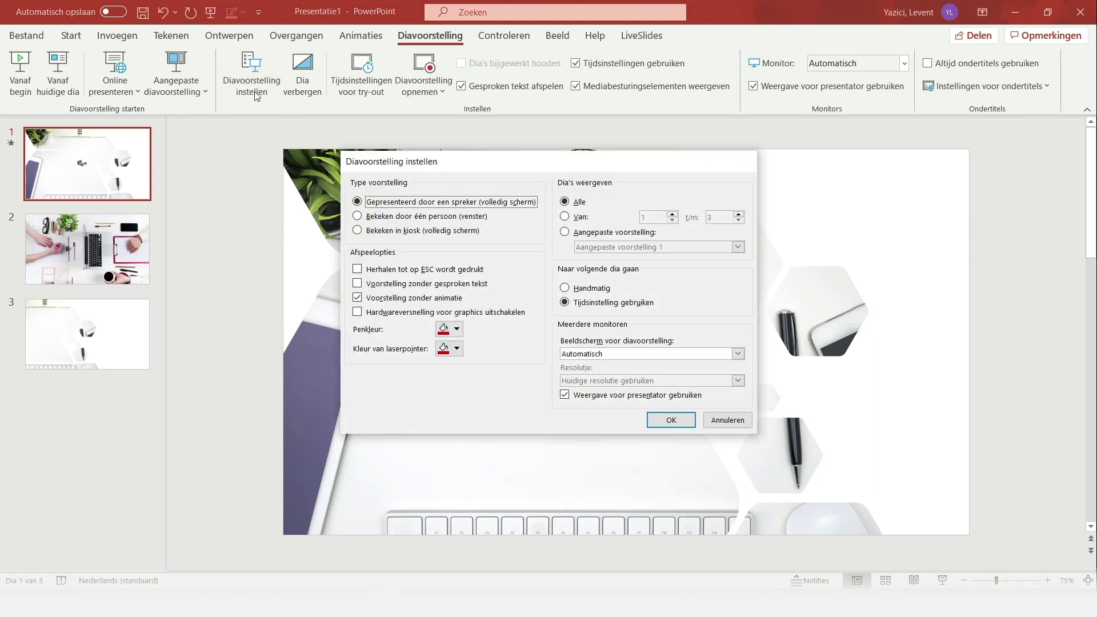
pyautogui.press('Escape')
# Play the custom show Aangepaste voorstelling 1 and exit it.
pyautogui.click(176, 86)
pyautogui.click(192, 118)
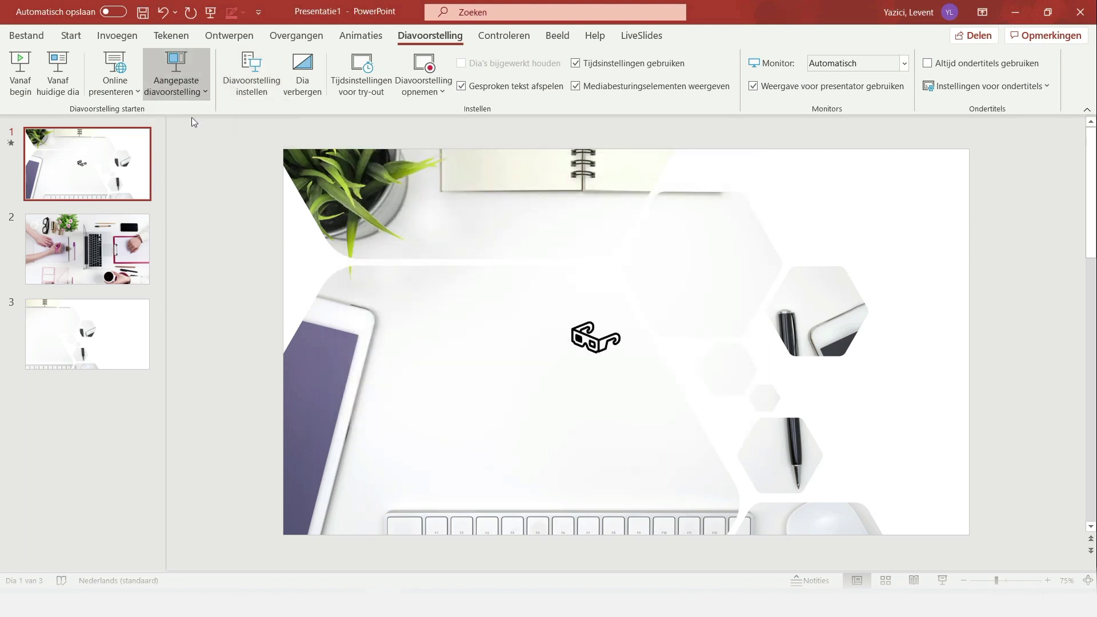
pyautogui.press('Escape')
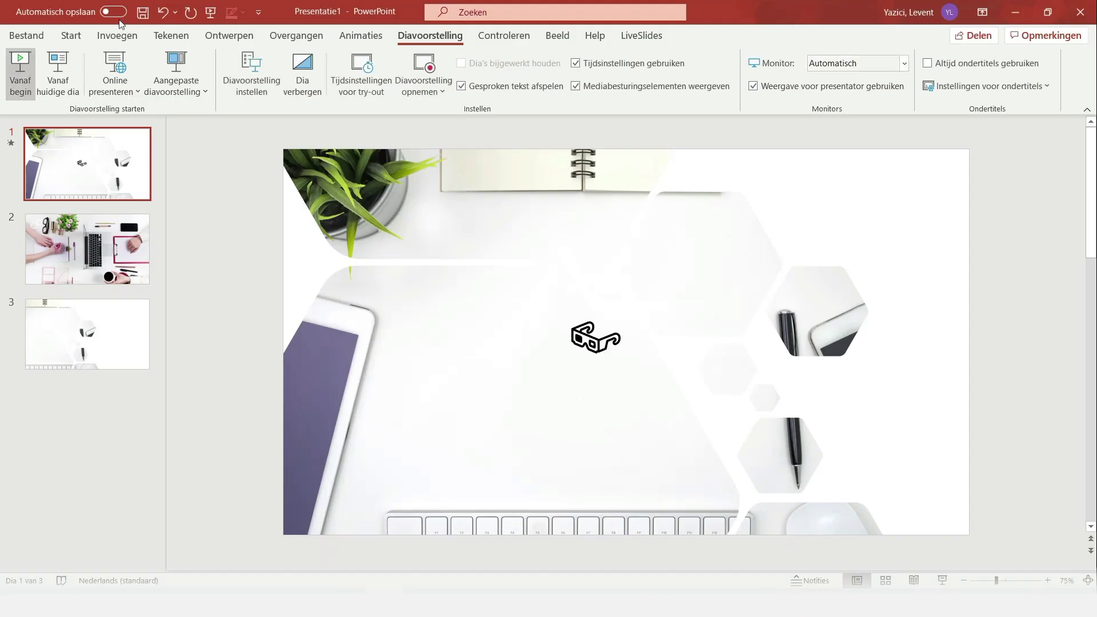
# Set the slideshow to play only Aangepaste voorstelling 1 and test it.
pyautogui.click(273, 95)
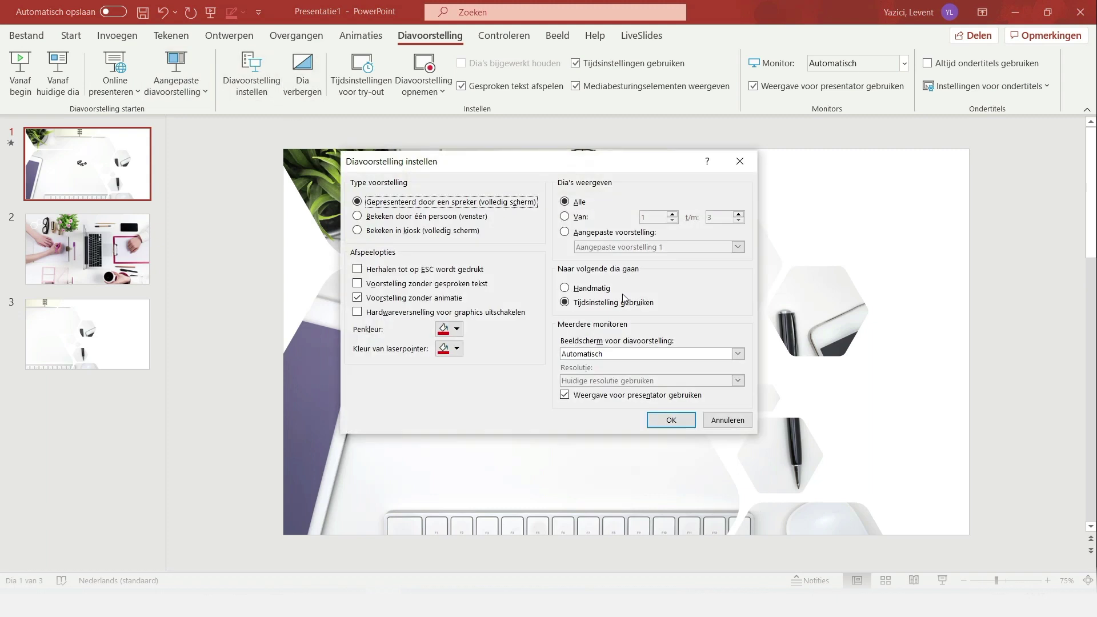
pyautogui.click(619, 235)
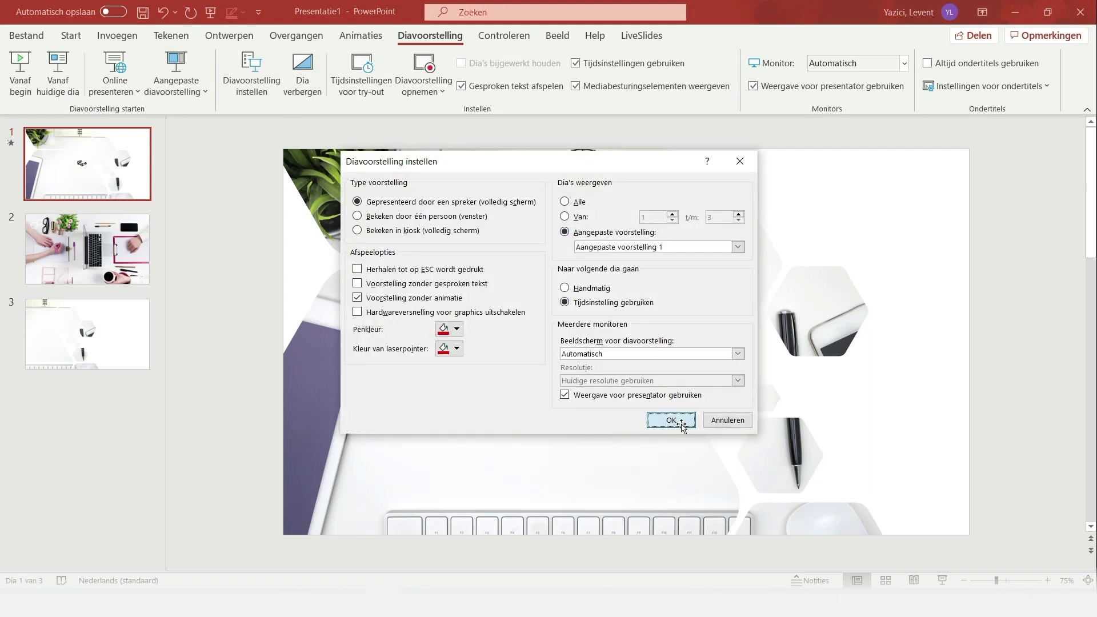
pyautogui.click(669, 422)
pyautogui.click(942, 579)
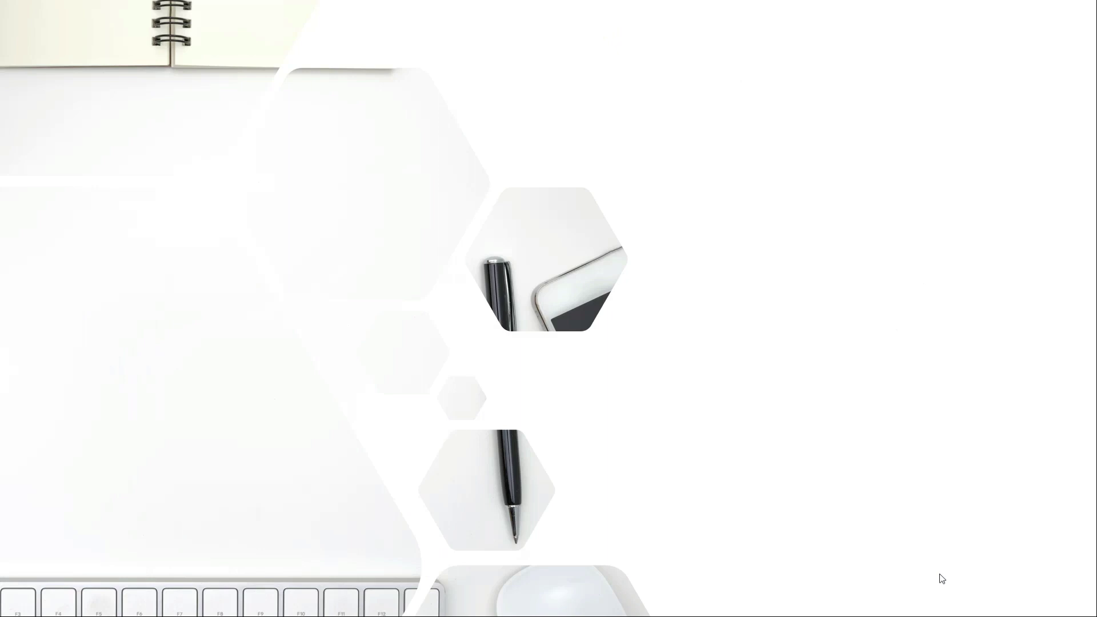
pyautogui.press('Escape')
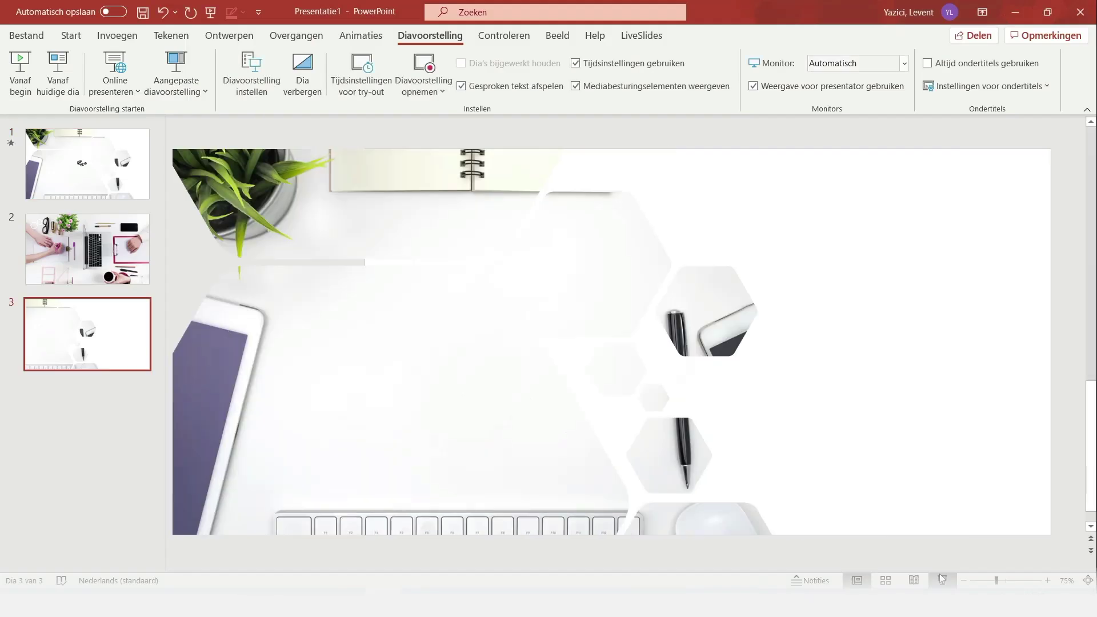
# Hide slide 2 from the slideshow with Dia verbergen.
pyautogui.click(46, 170)
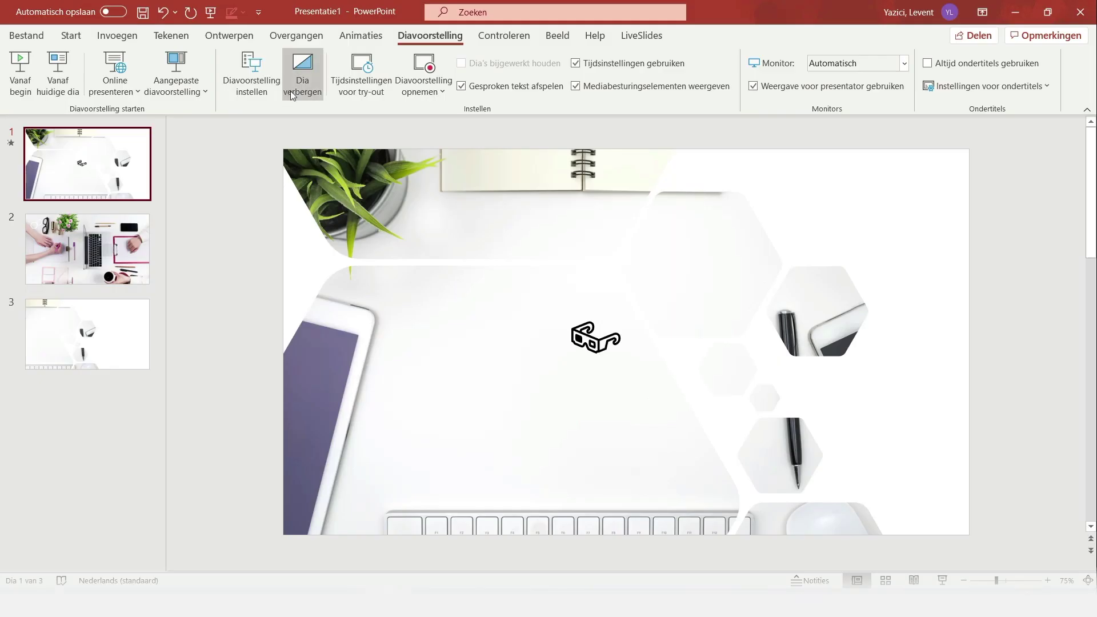
pyautogui.click(114, 223)
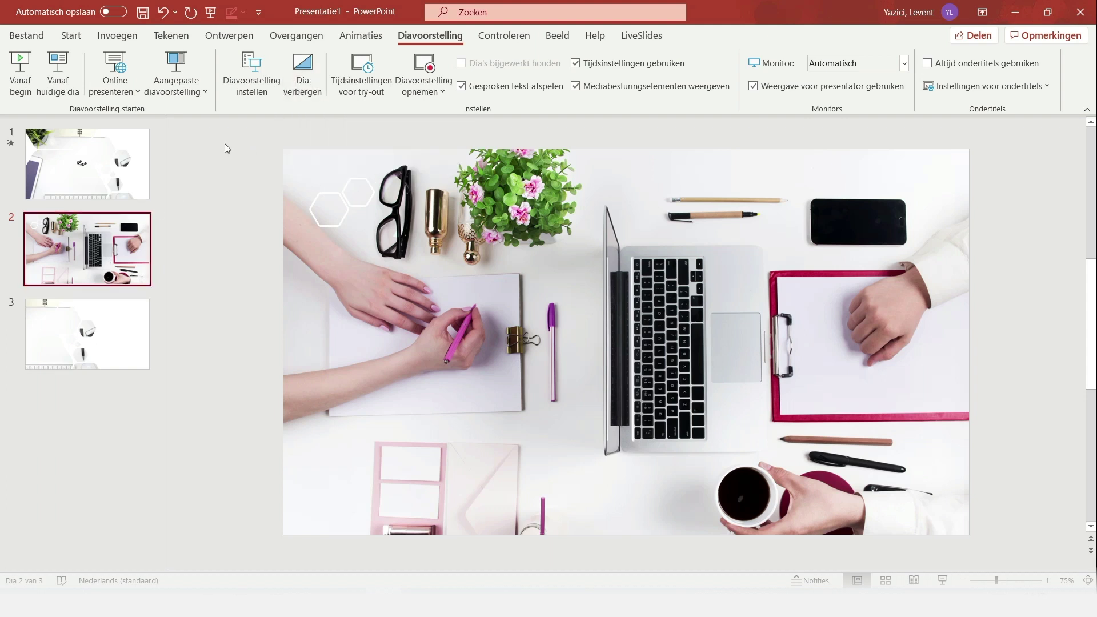
pyautogui.click(306, 94)
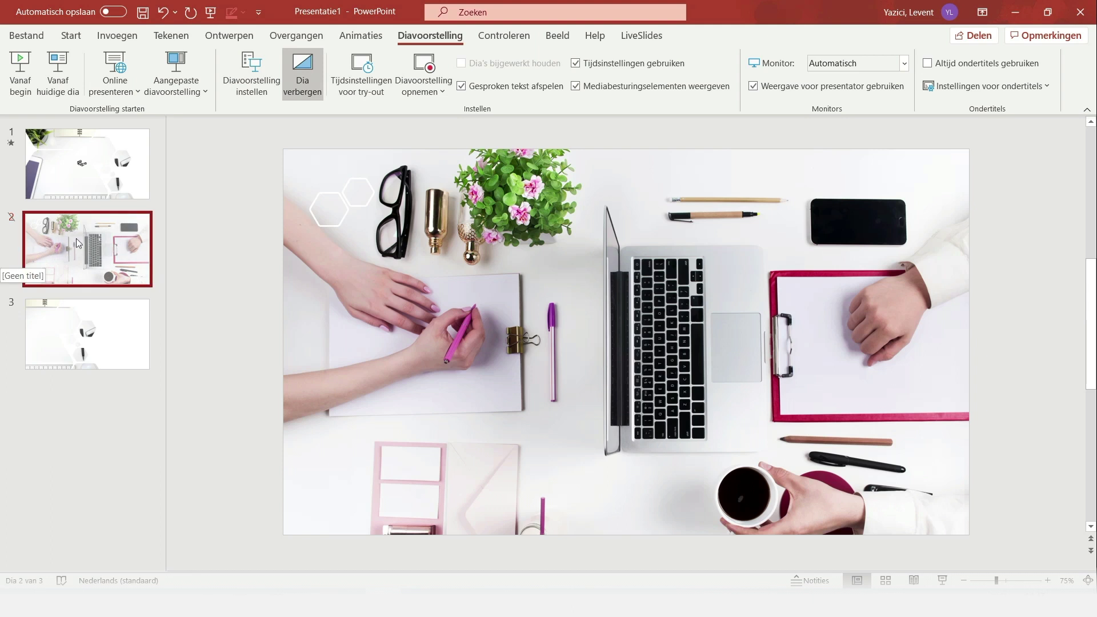
# Play the slideshow from slide 1 to confirm slide 2 is skipped, then exit.
pyautogui.click(100, 180)
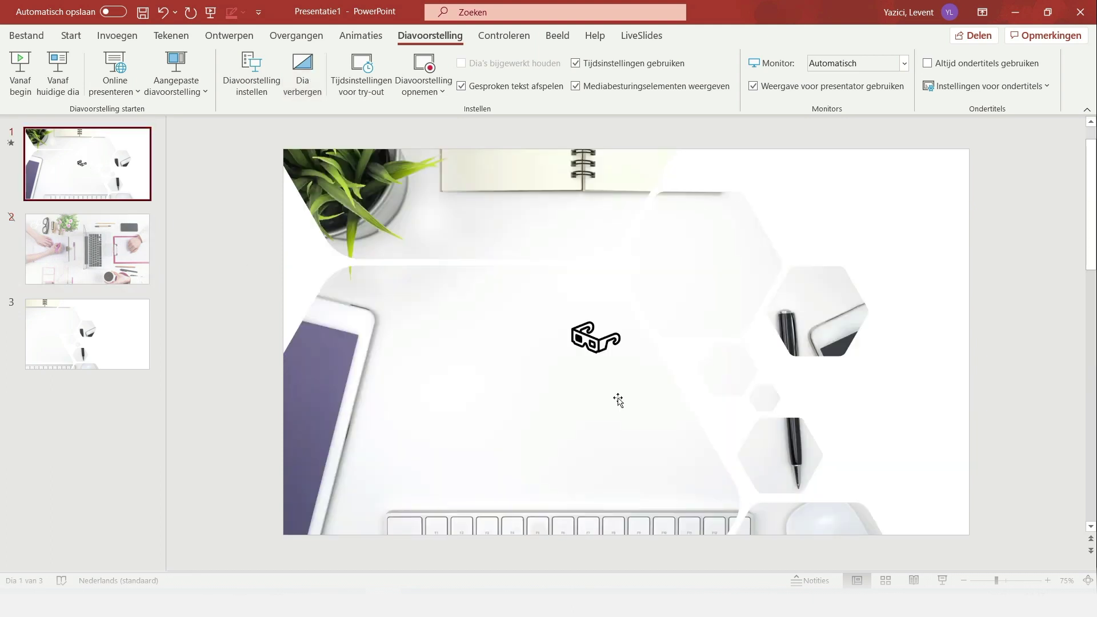
pyautogui.click(942, 581)
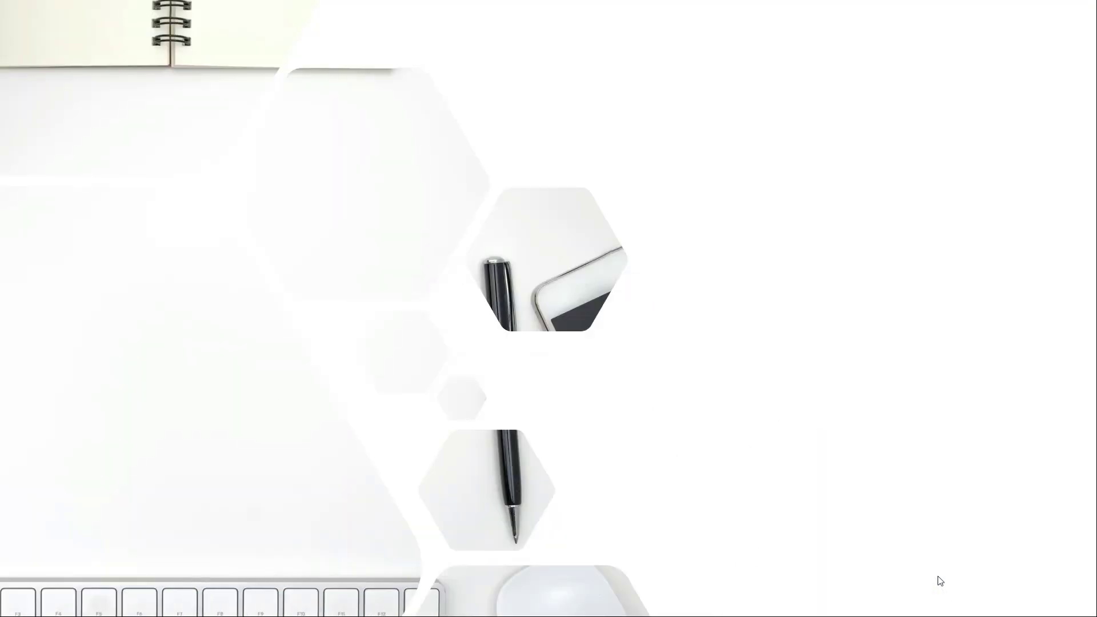
pyautogui.press('Escape')
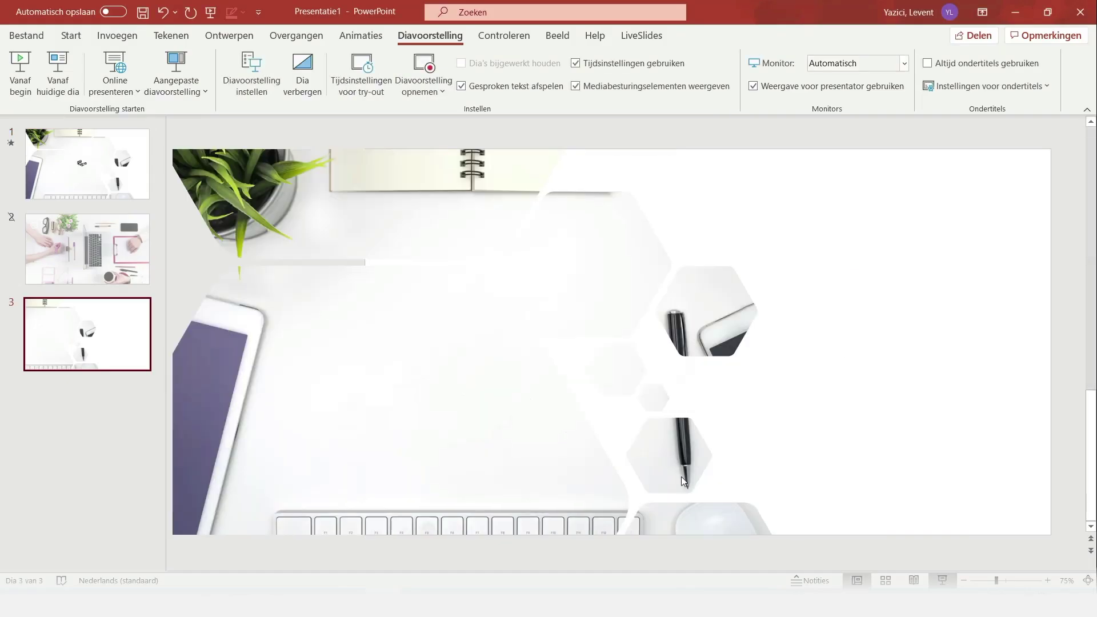
pyautogui.click(123, 177)
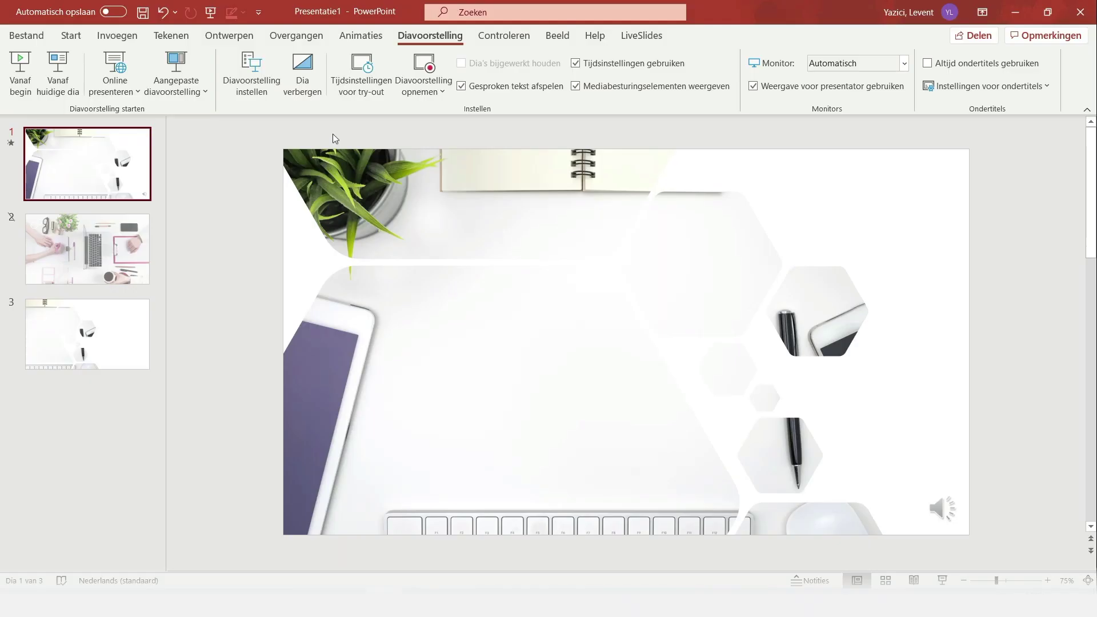
# Rehearse and keep slide timings (slide 1 at 11.77 s, slide 3 at 4.31 s), then review them on Overgangen.
pyautogui.click(352, 97)
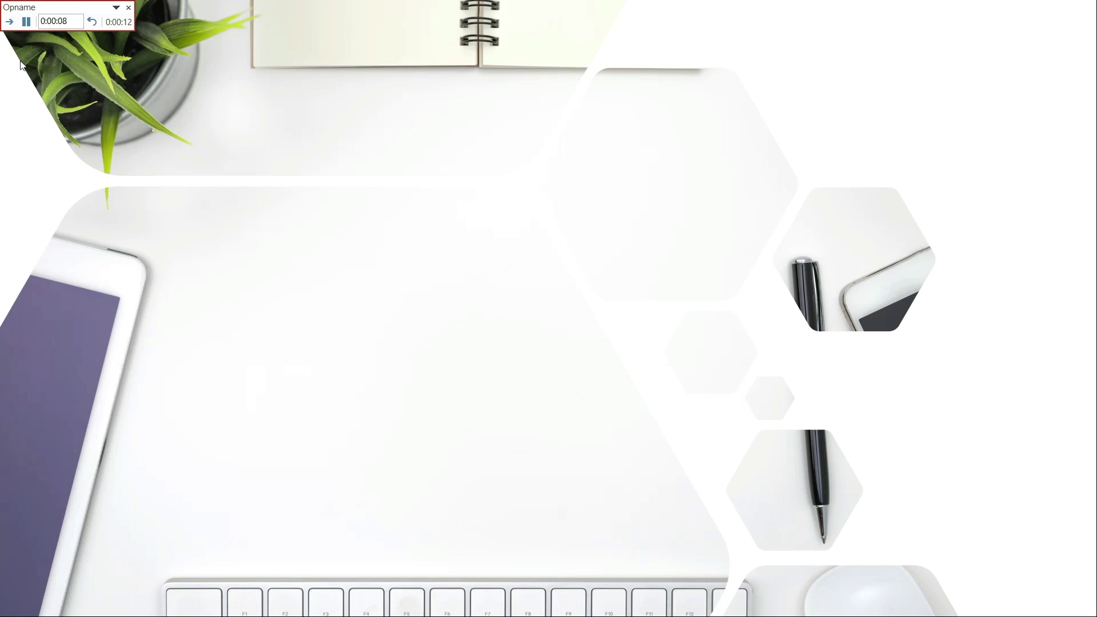
pyautogui.click(20, 64)
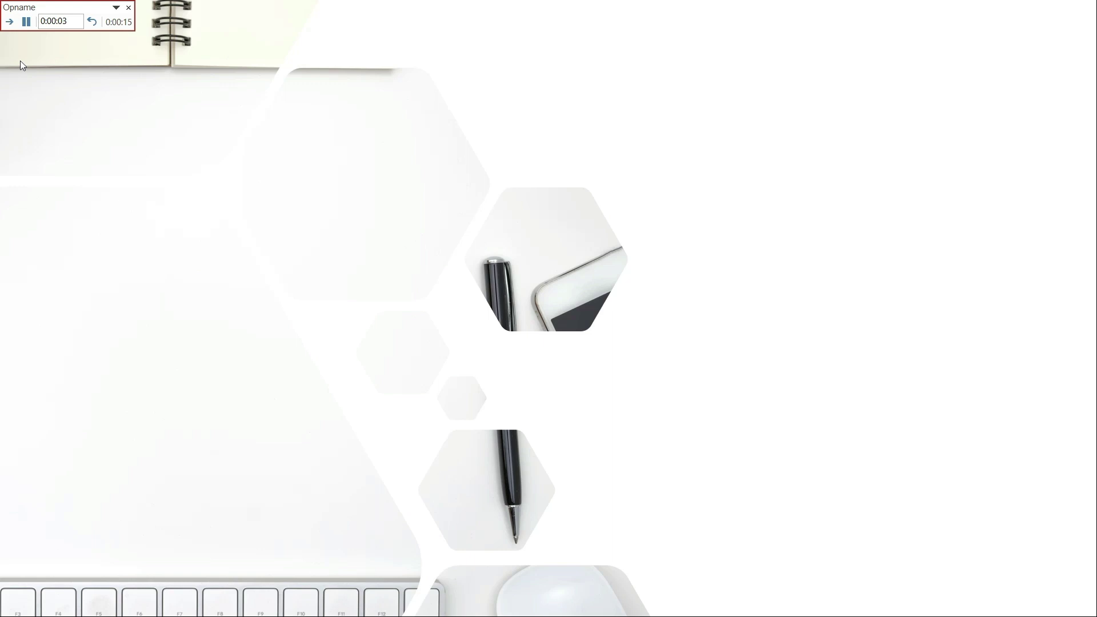
pyautogui.click(20, 64)
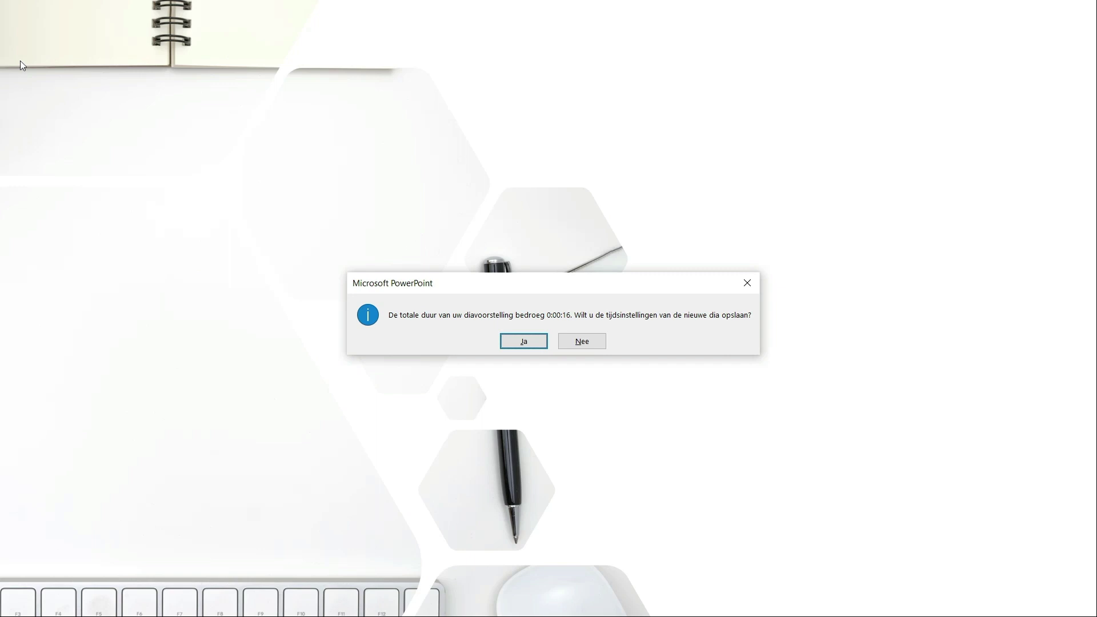
pyautogui.press('Return')
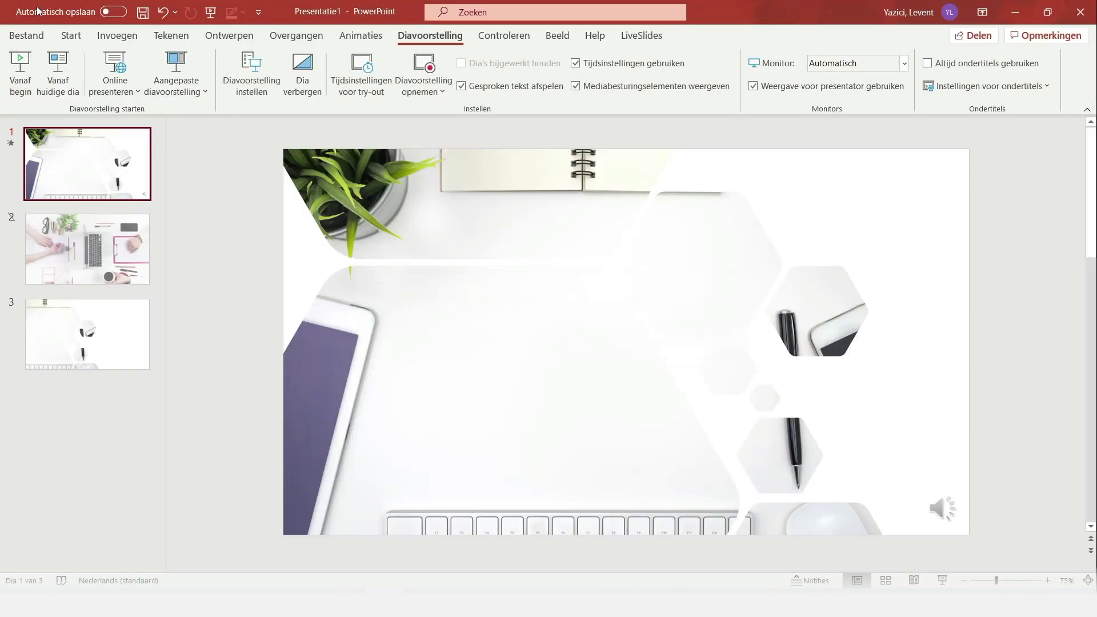
pyautogui.click(296, 35)
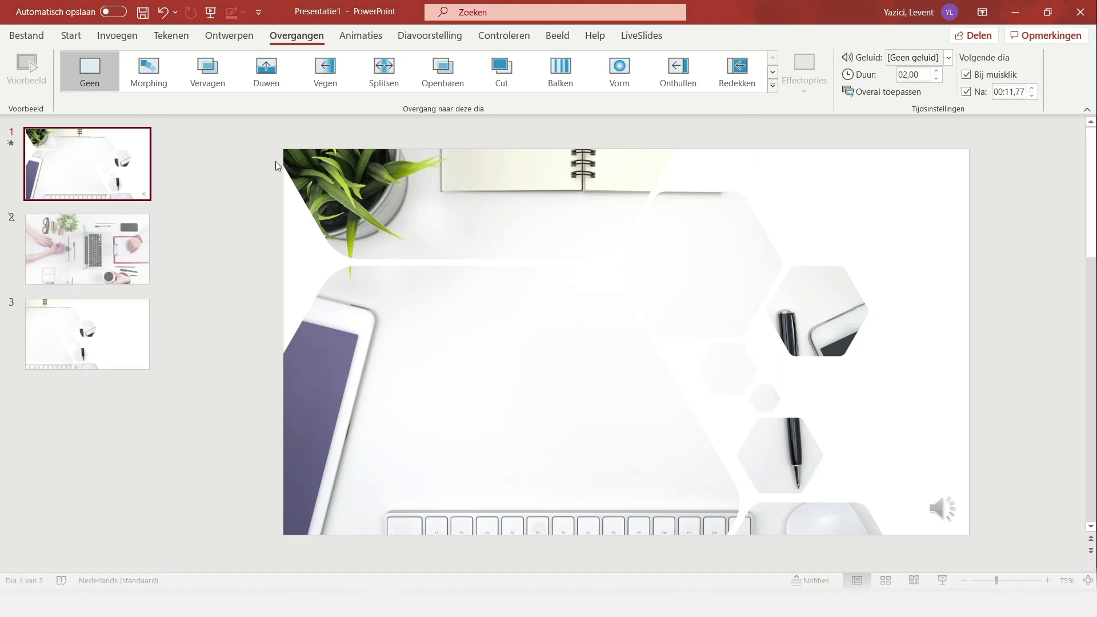
pyautogui.press('Down')
pyautogui.press('Down')
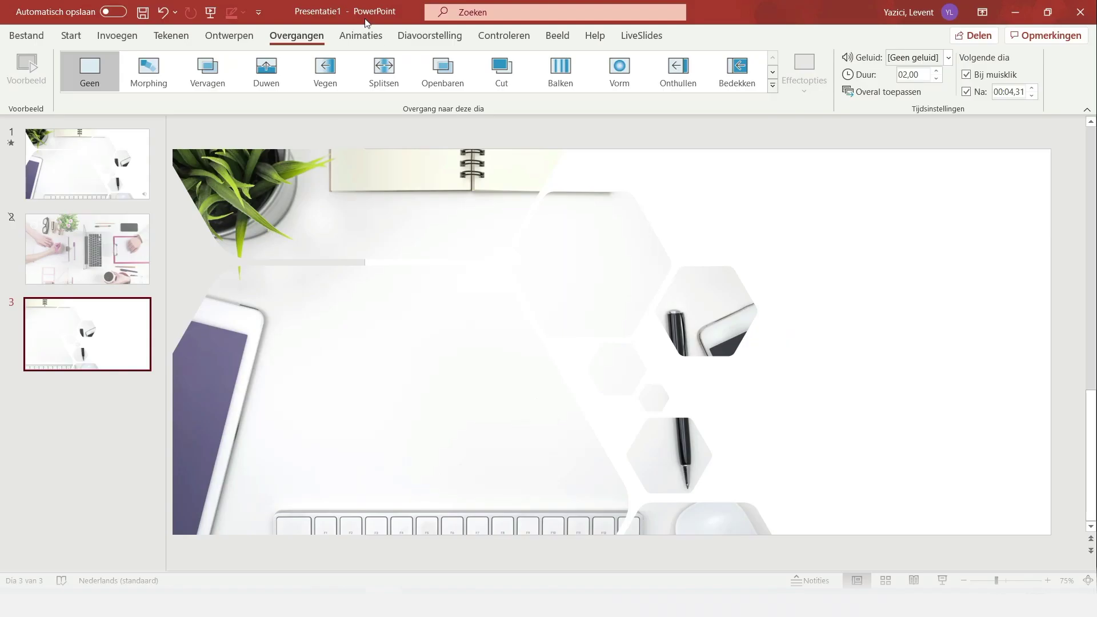
# Start recording the slideshow from slide 1.
pyautogui.click(430, 36)
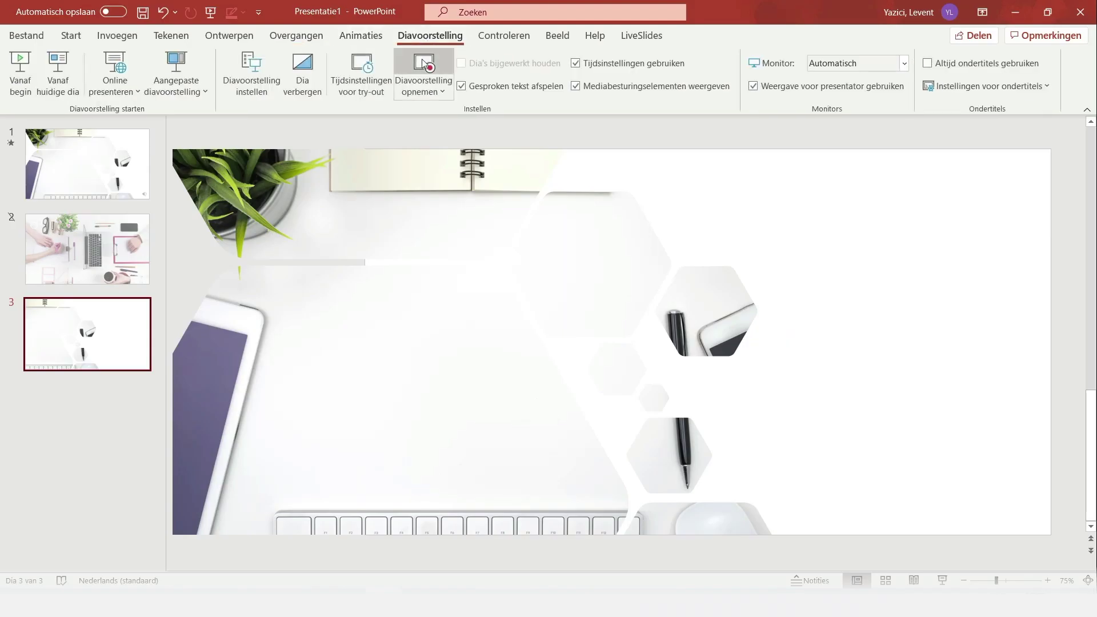
pyautogui.click(135, 161)
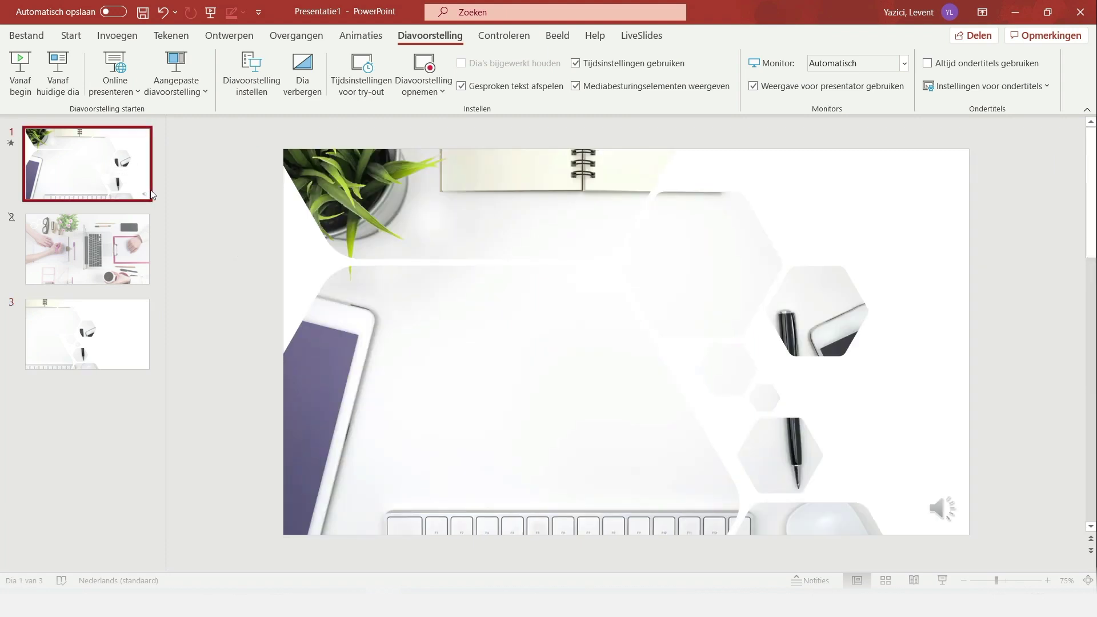
pyautogui.click(426, 98)
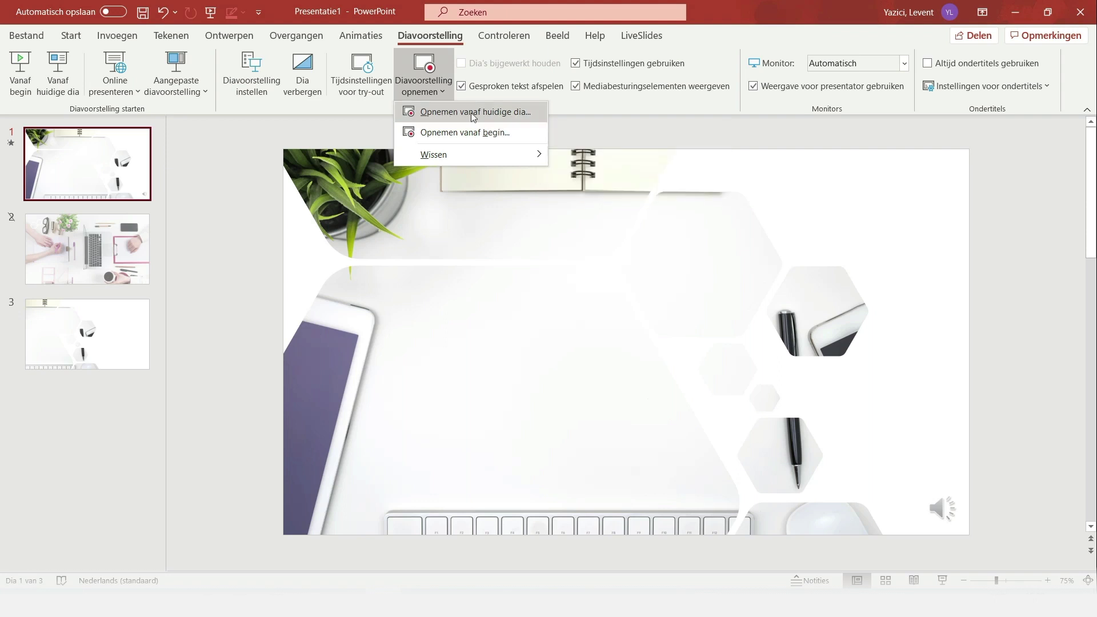
pyautogui.click(473, 130)
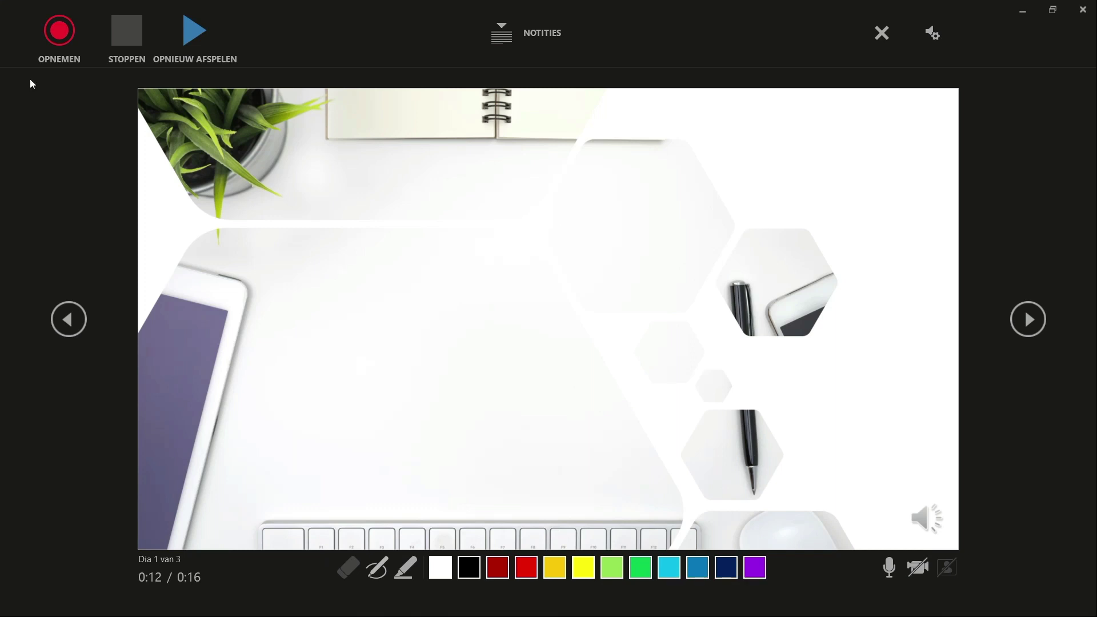
pyautogui.click(52, 36)
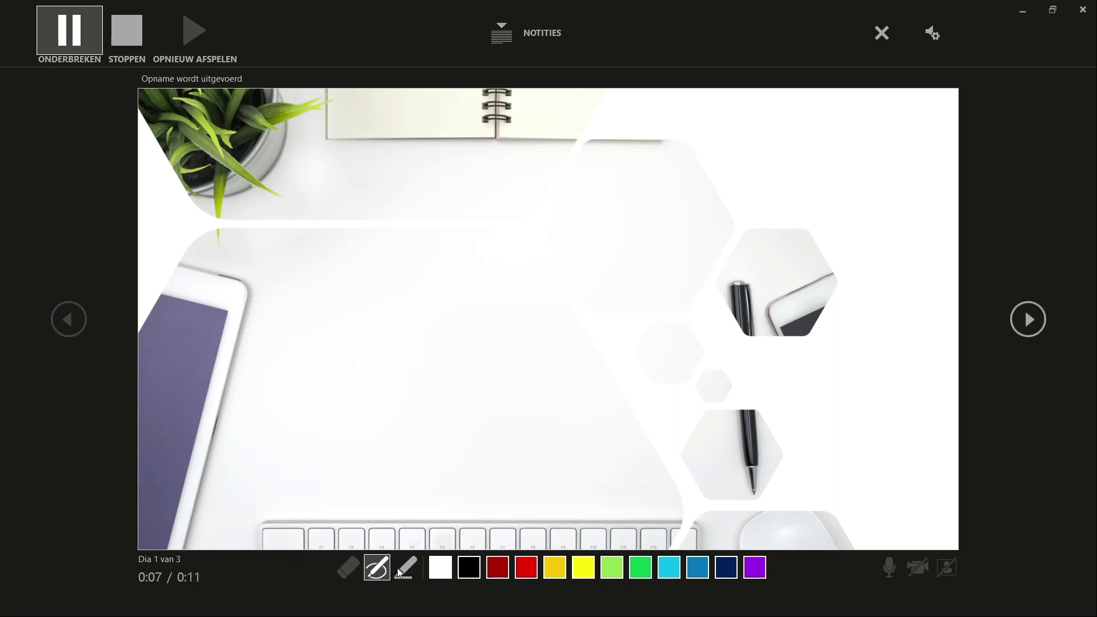
# Draw a cyan highlighter line across slide 1 and advance to the next slide.
pyautogui.click(406, 568)
pyautogui.click(681, 569)
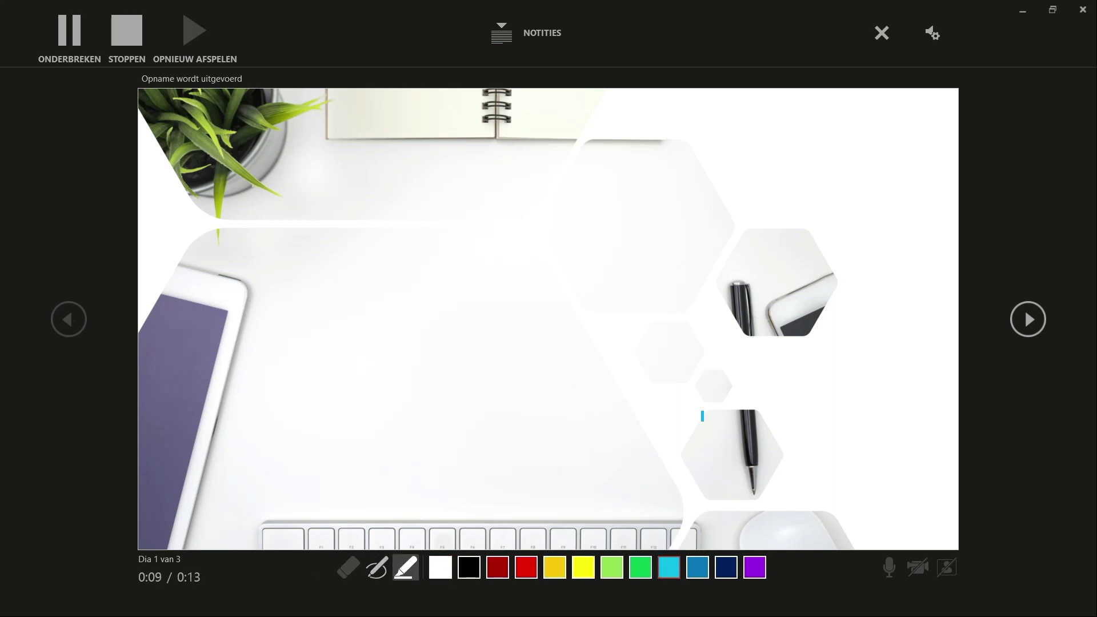
pyautogui.moveTo(217, 224); pyautogui.dragTo(624, 215)
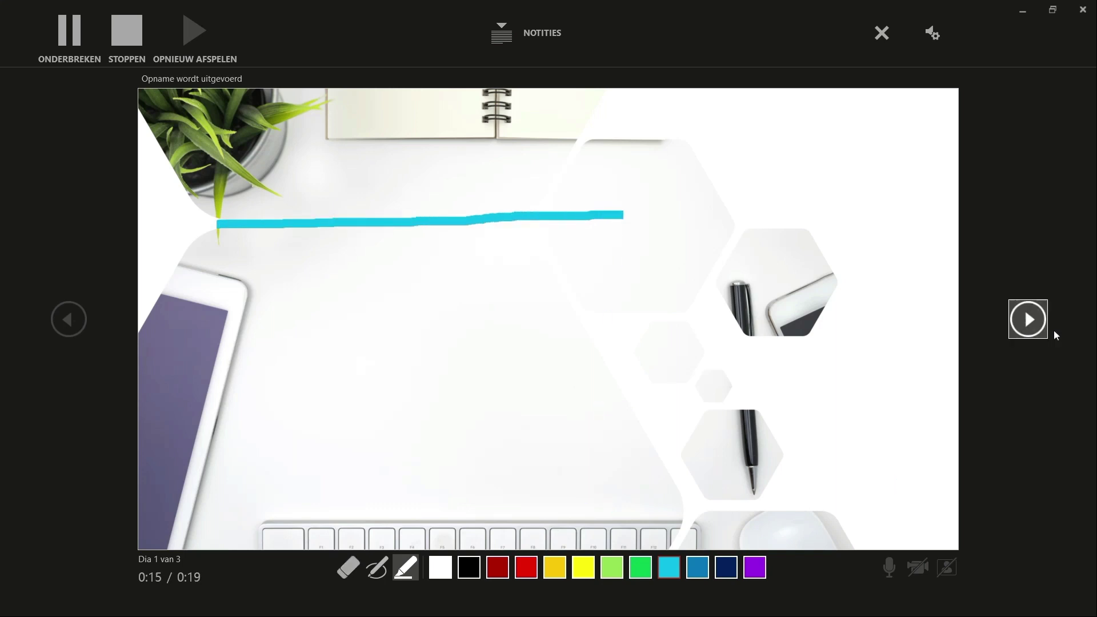
pyautogui.click(1035, 323)
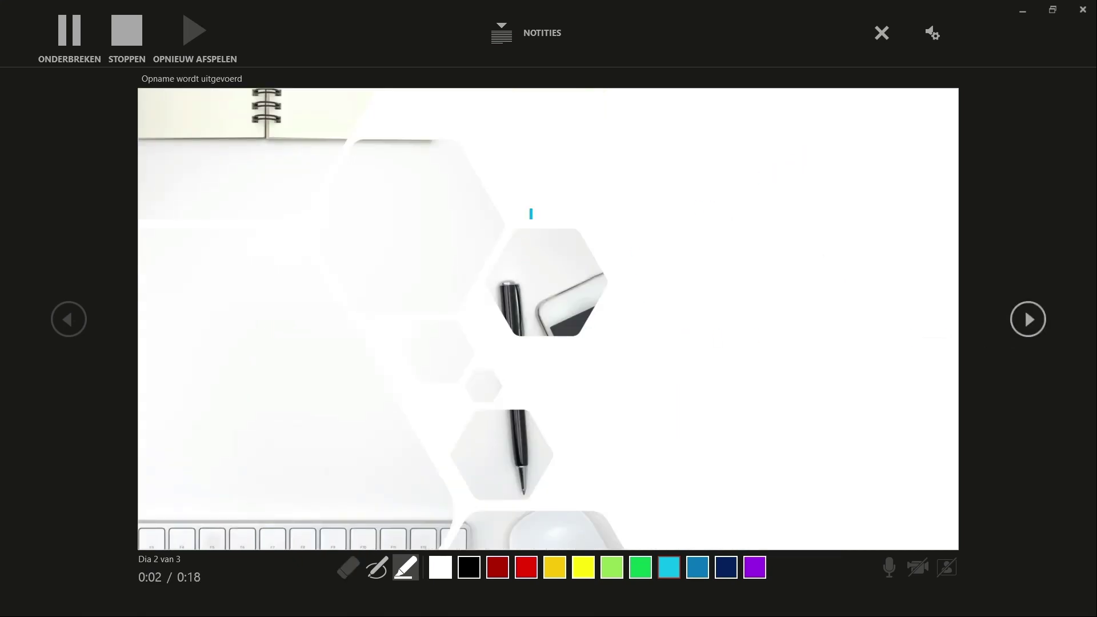
# Draw a cyan curve beside the pen hexagons, erase it, and stop the recording.
pyautogui.moveTo(526, 214)
pyautogui.mouseDown()
pyautogui.moveTo(487, 288)
pyautogui.moveTo(526, 346)
pyautogui.moveTo(509, 400)
pyautogui.moveTo(468, 417)
pyautogui.moveTo(449, 454)
pyautogui.moveTo(461, 485)
pyautogui.moveTo(489, 500)
pyautogui.mouseUp()
pyautogui.rightClick(489, 500)
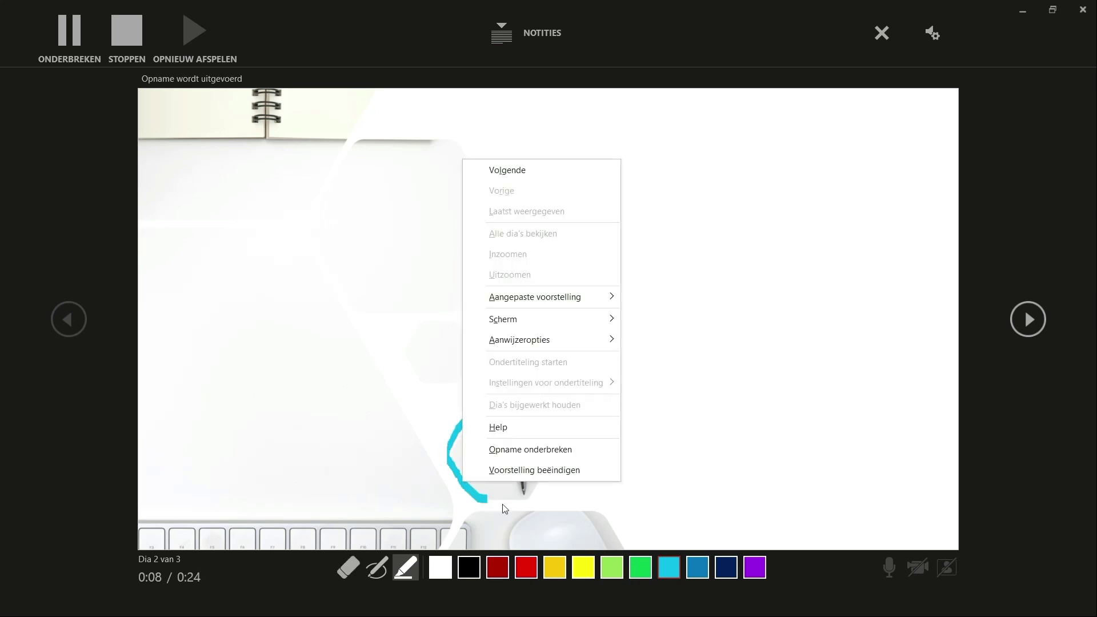
pyautogui.click(502, 504)
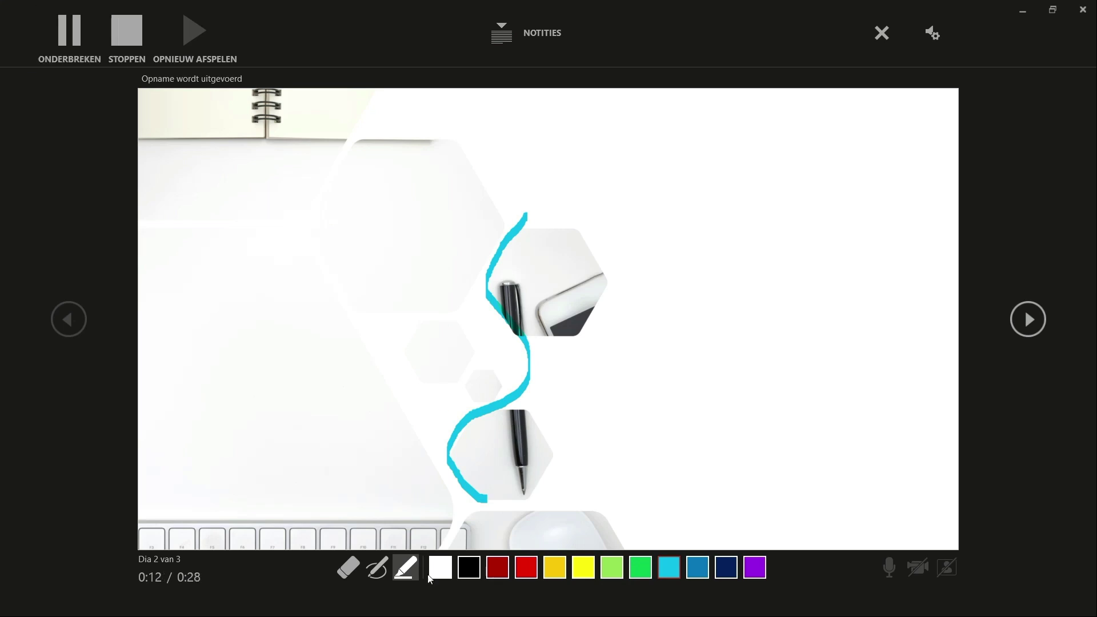
pyautogui.click(349, 568)
pyautogui.click(484, 501)
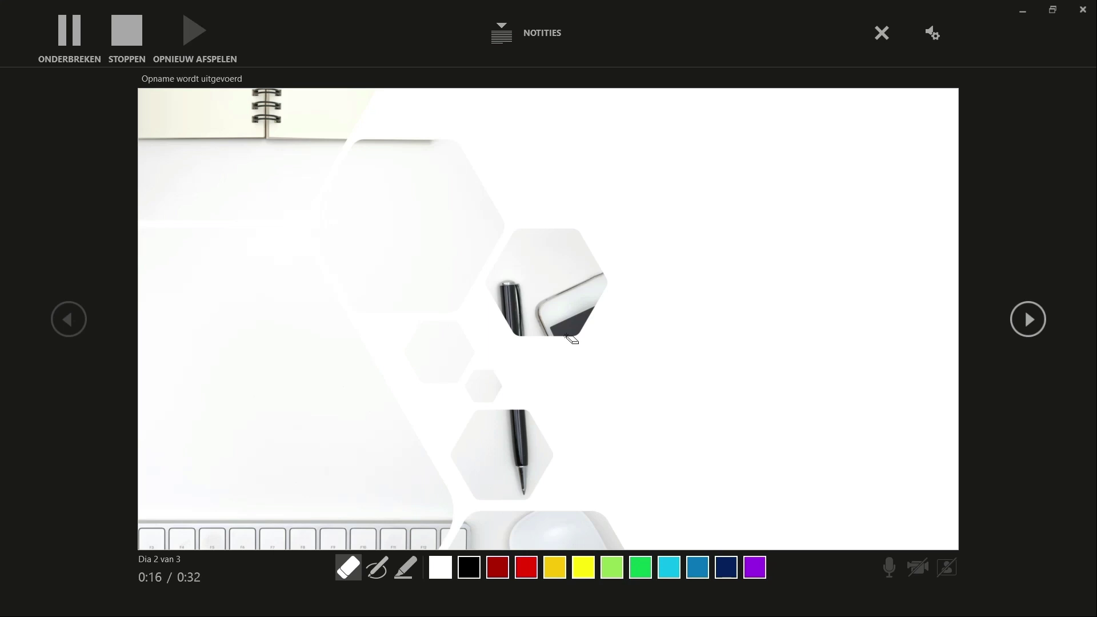
pyautogui.click(128, 25)
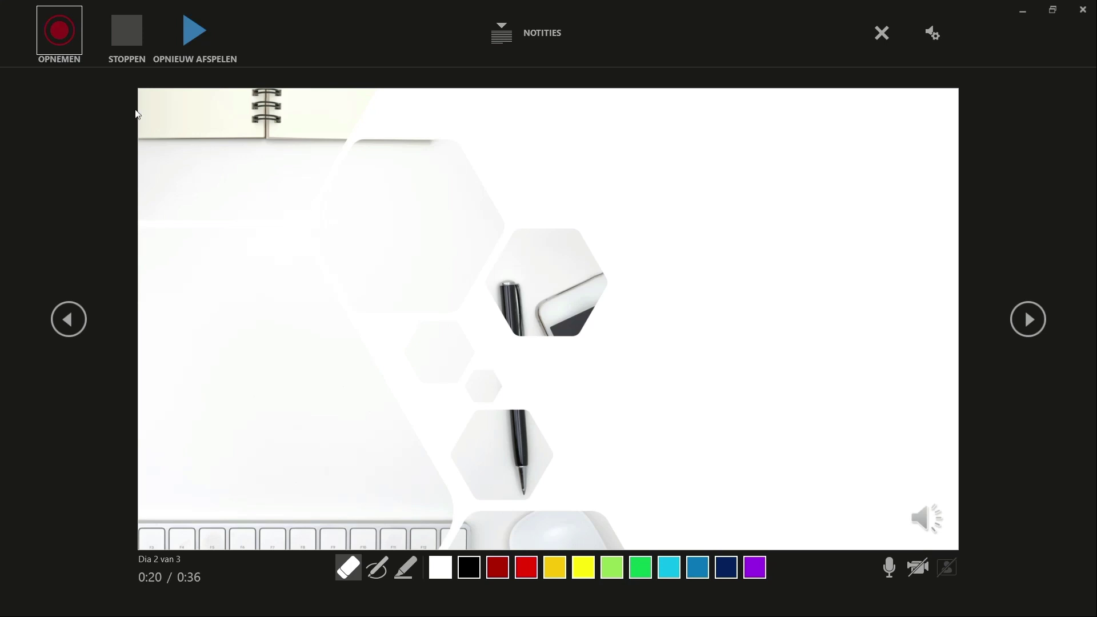
pyautogui.press('Escape')
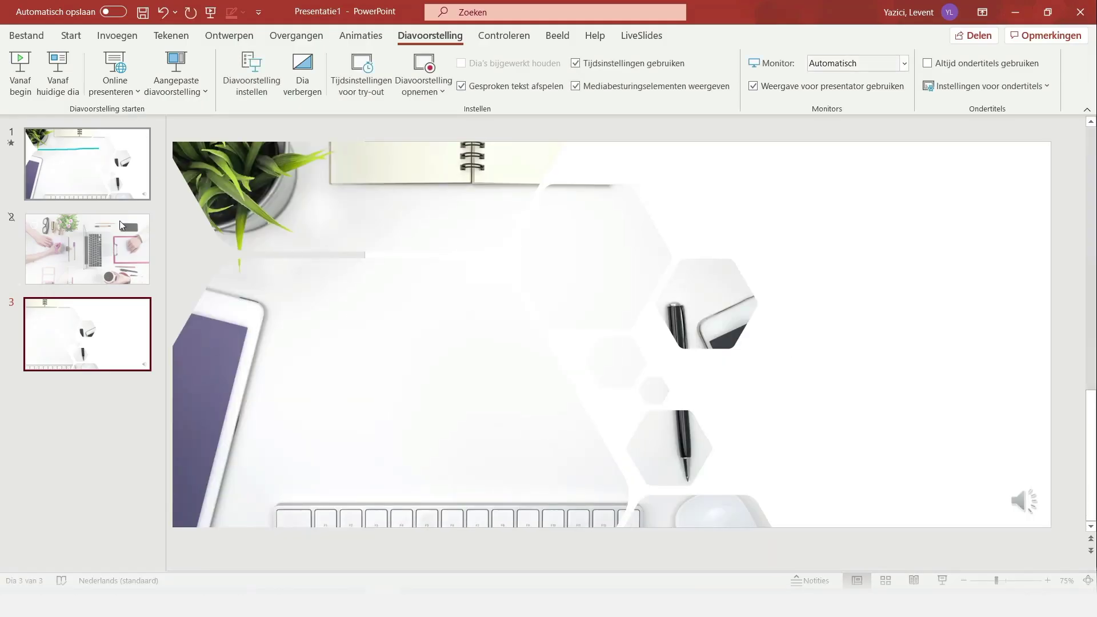
# Show slide 1 and review the Diavoorstelling instellen dialog before closing it.
pyautogui.click(93, 170)
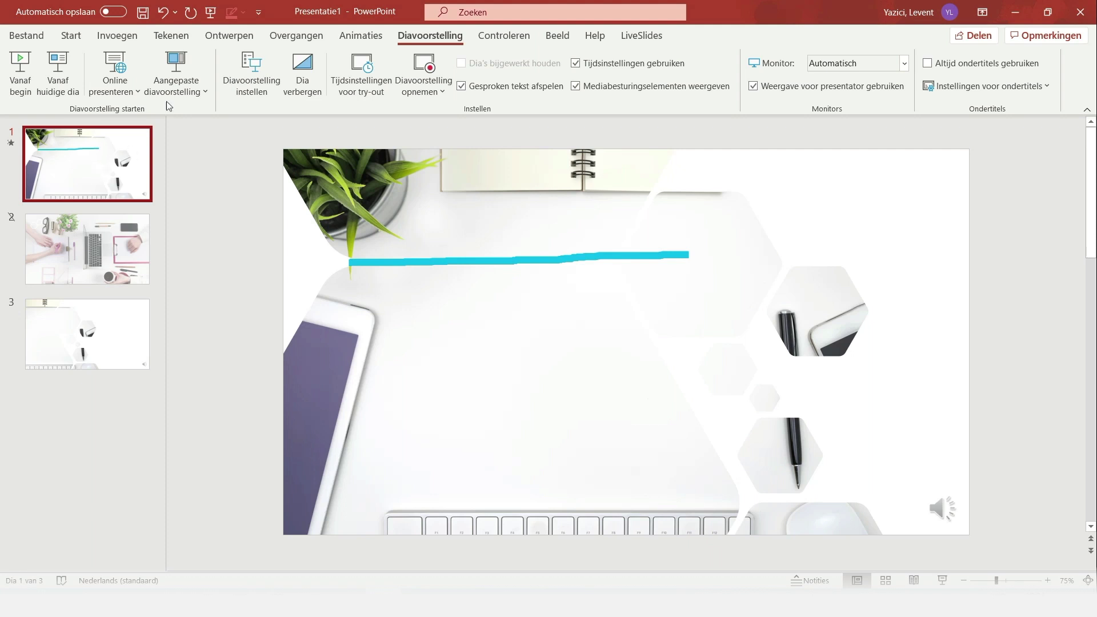
pyautogui.click(246, 85)
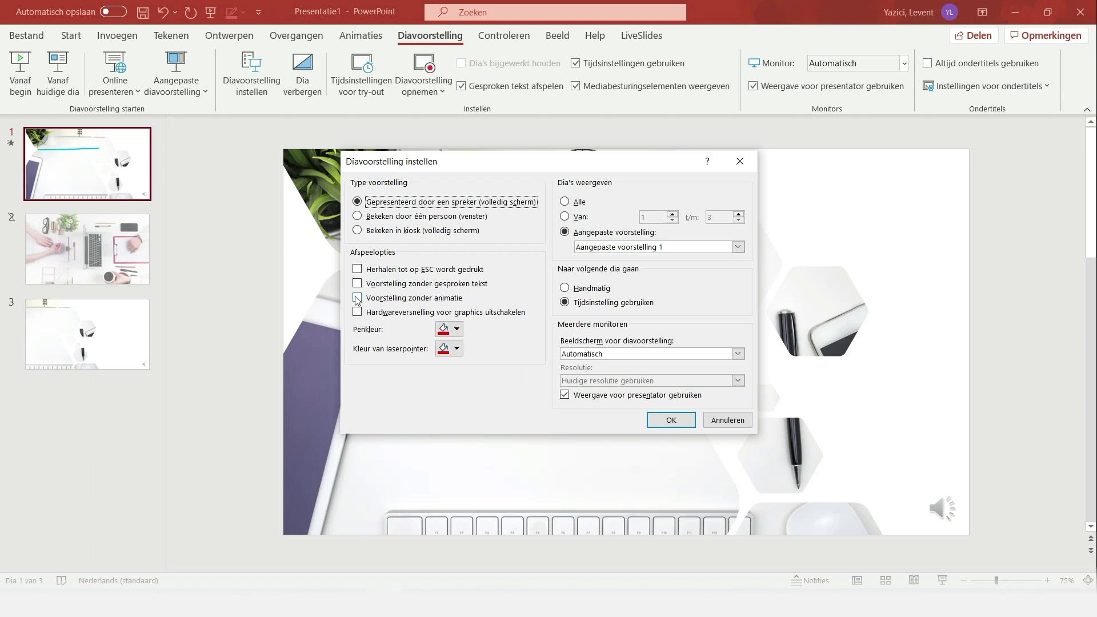
pyautogui.press('Return')
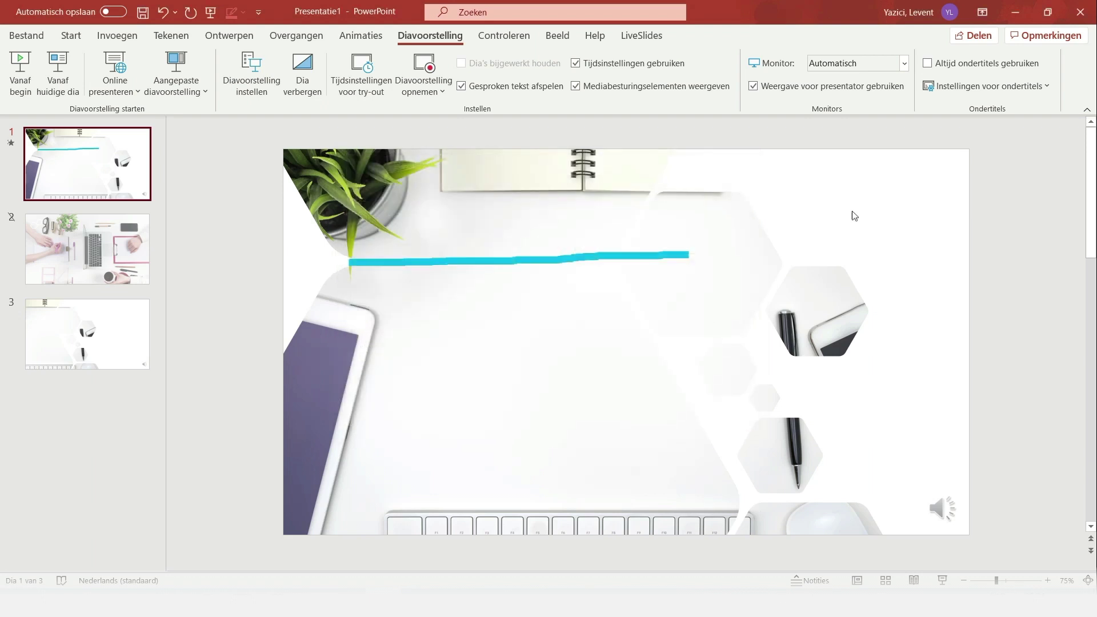
# Play back the recorded slideshow with its cyan ink, then return to slide 1 and open the subtitle settings.
pyautogui.click(944, 581)
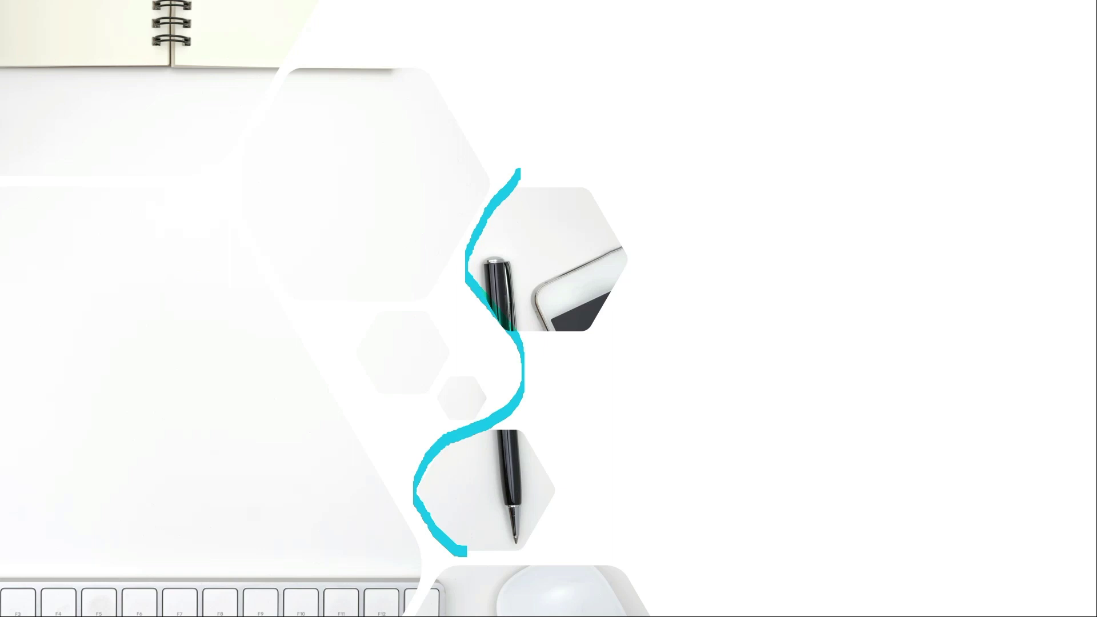
pyautogui.press('Escape')
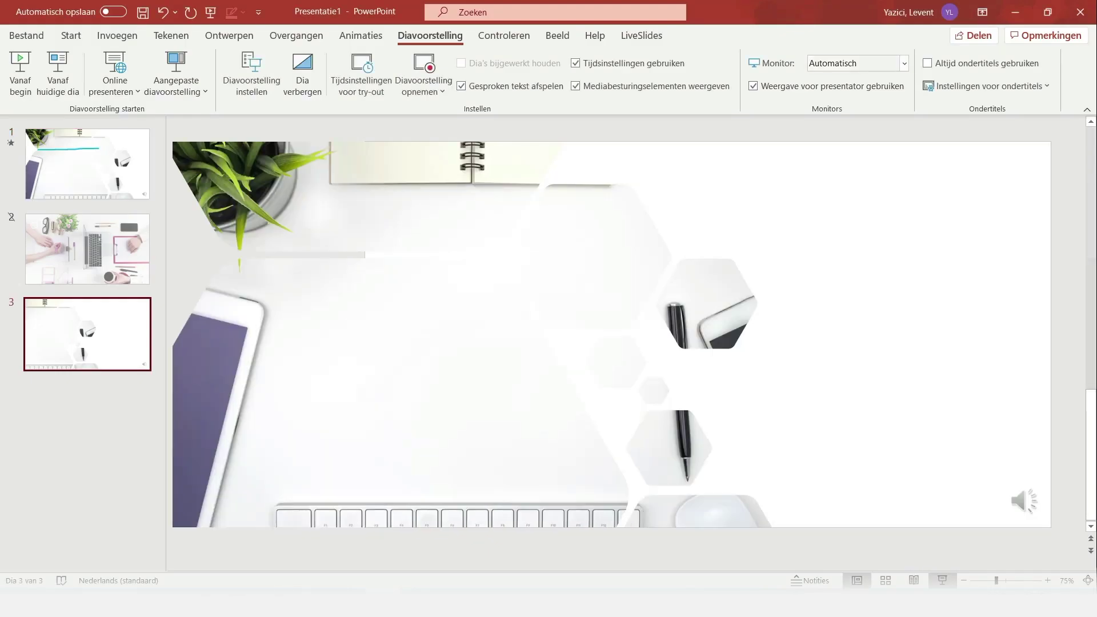
pyautogui.click(93, 187)
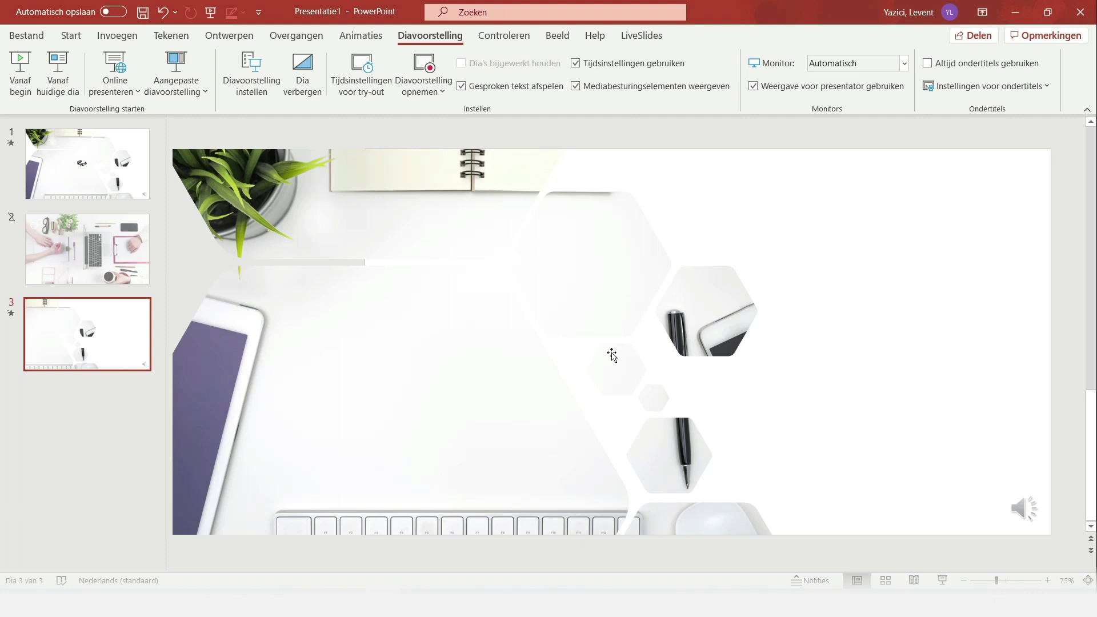
pyautogui.click(992, 91)
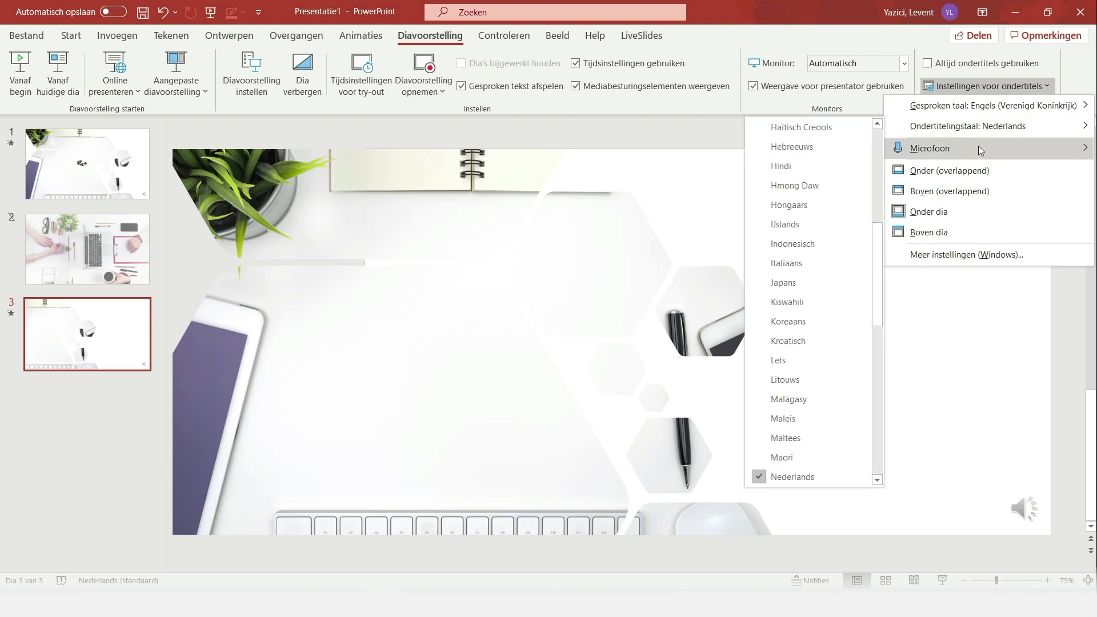
pyautogui.moveTo(986, 148)
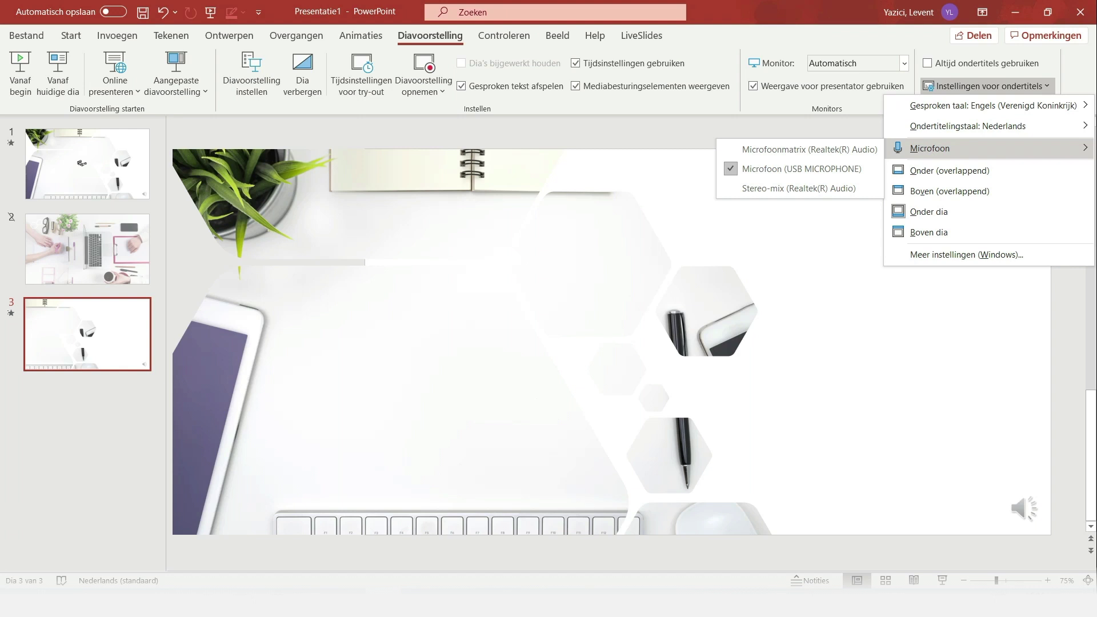
# Check the subtitle settings list, then run the slideshow from slide 1 with Vanaf begin.
pyautogui.click(788, 176)
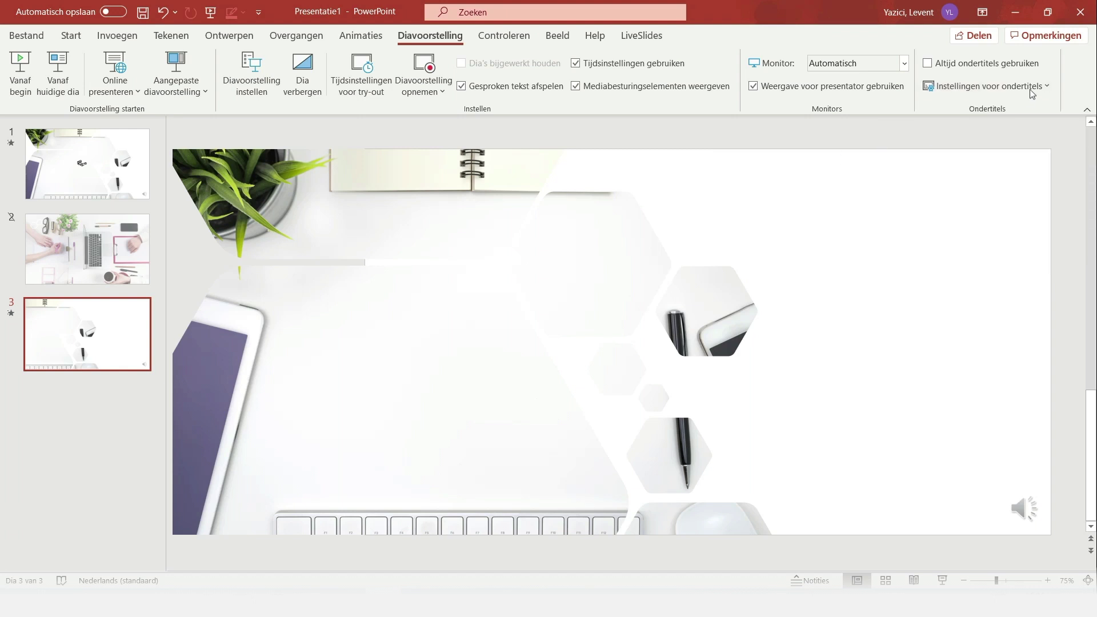
pyautogui.click(1034, 87)
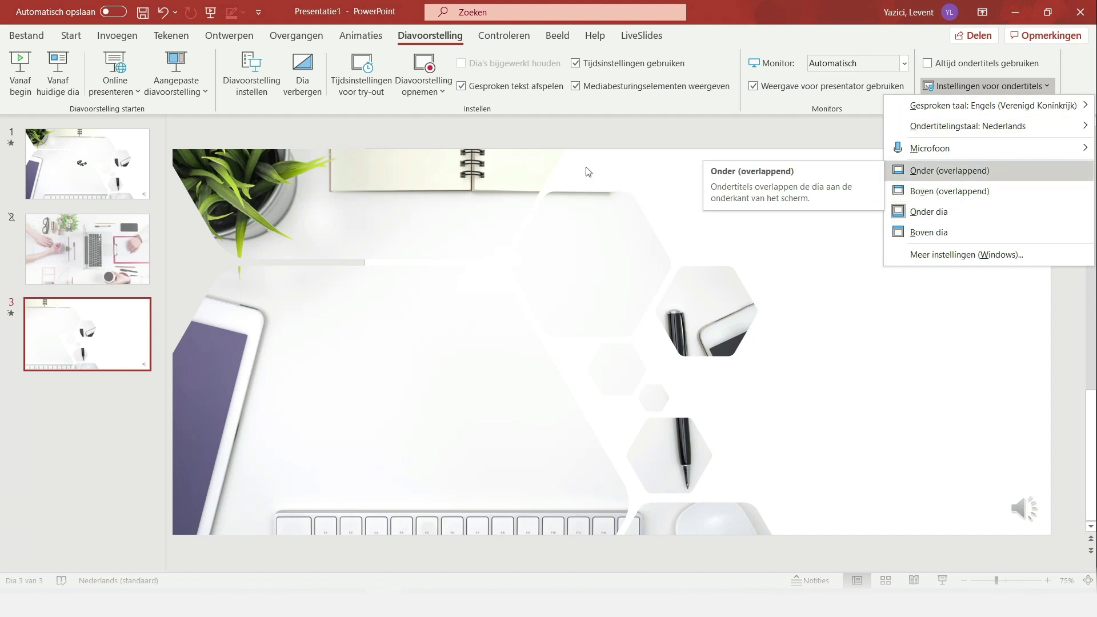
pyautogui.click(136, 140)
pyautogui.click(137, 143)
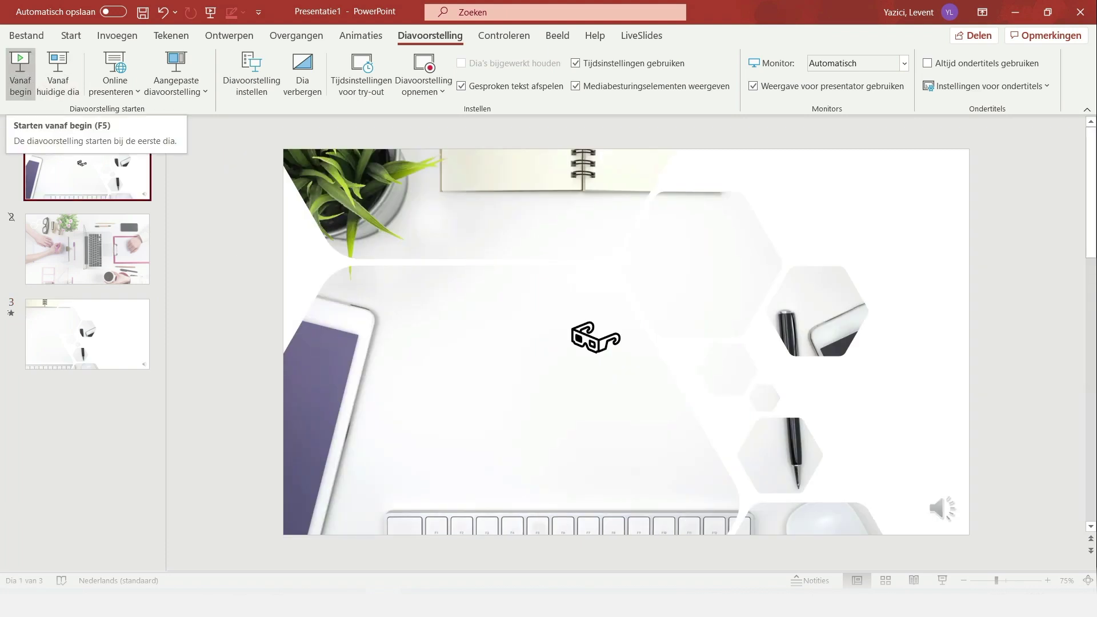
pyautogui.click(25, 90)
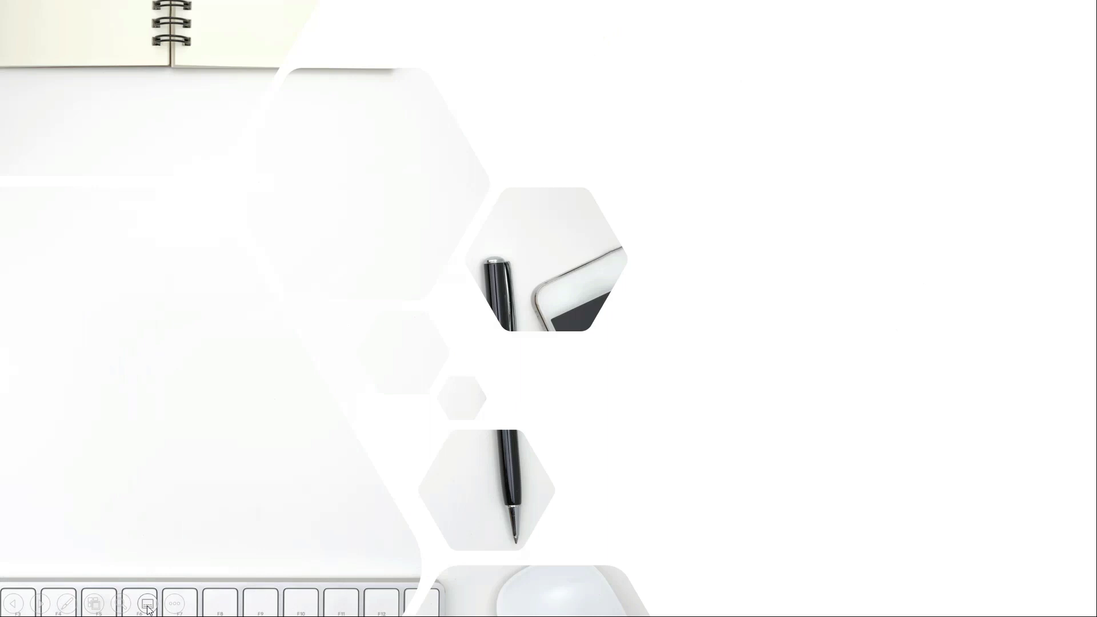
# Untick Na so slide 1 no longer advances after 00:03,85, then present it with live subtitles.
pyautogui.press('Escape')
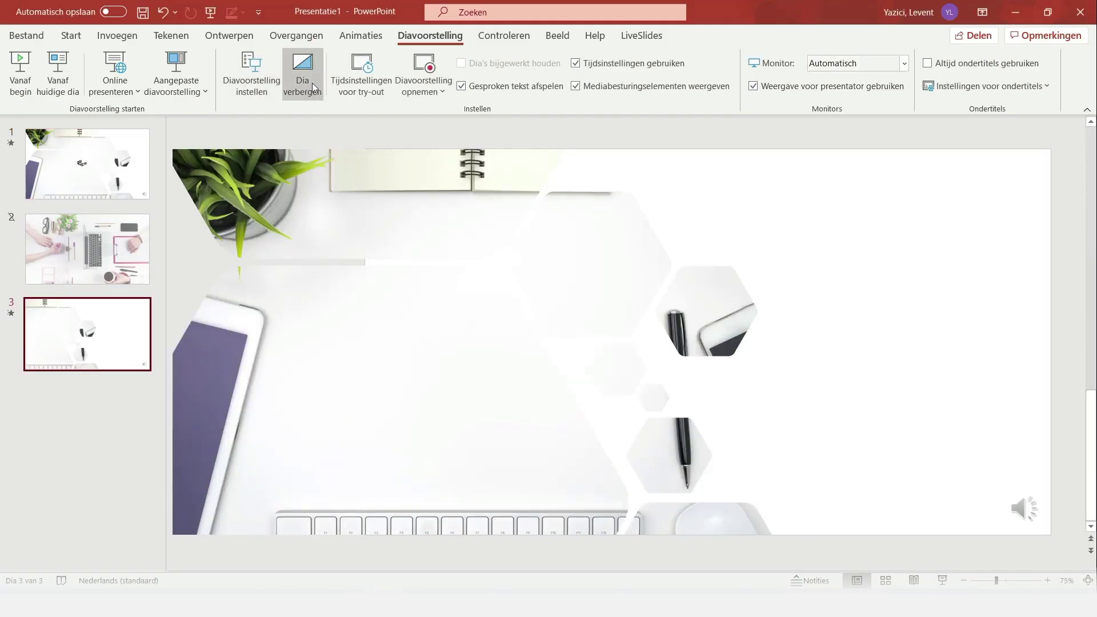
pyautogui.click(297, 36)
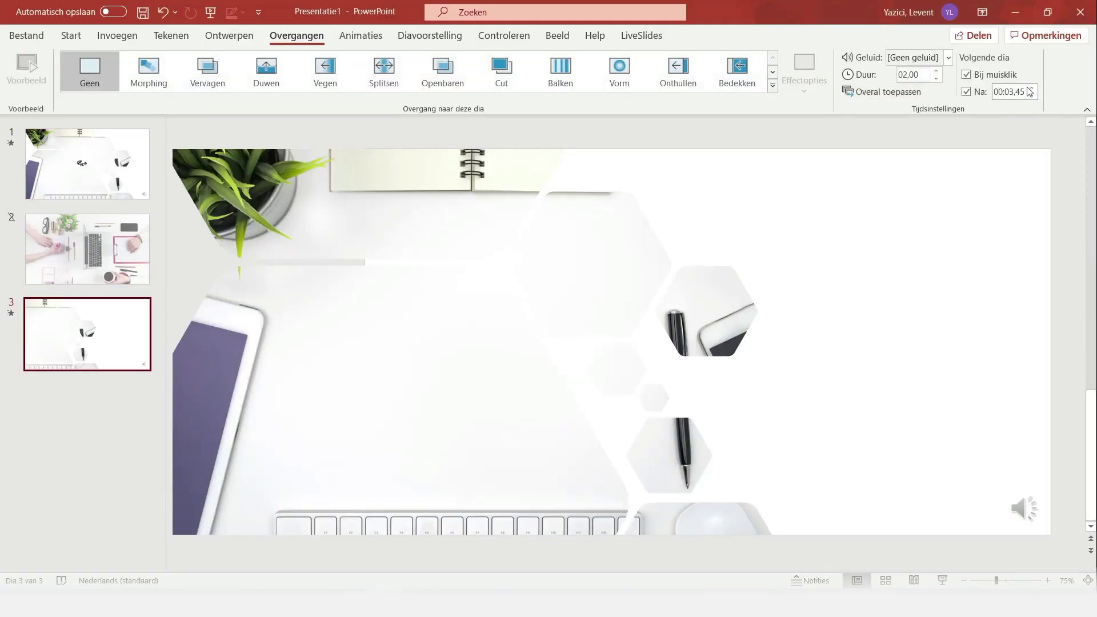
pyautogui.click(79, 176)
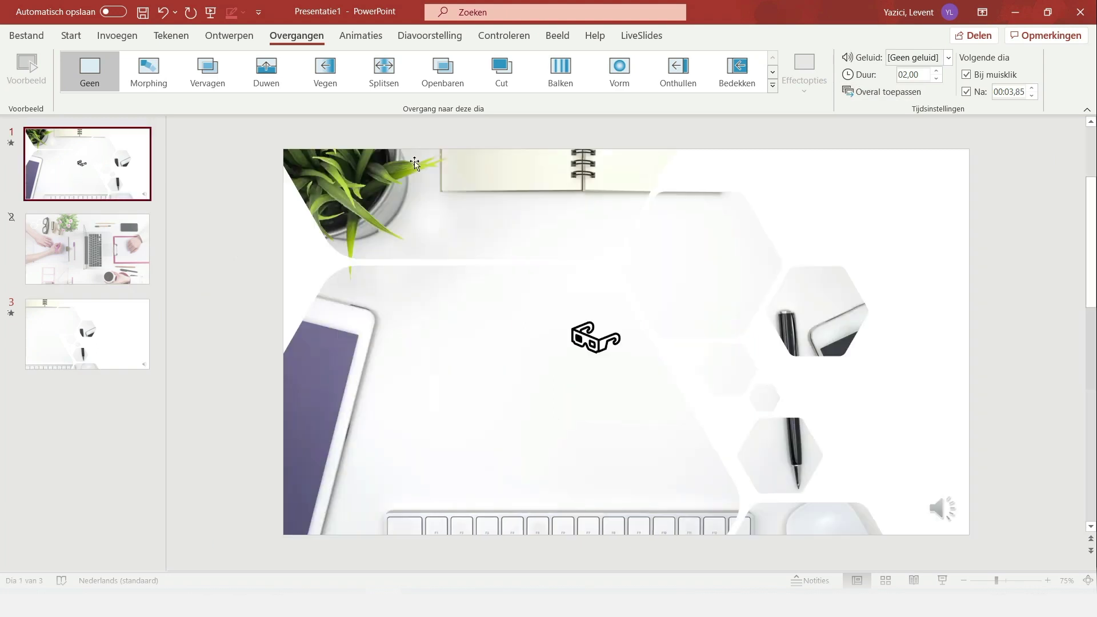
pyautogui.click(967, 91)
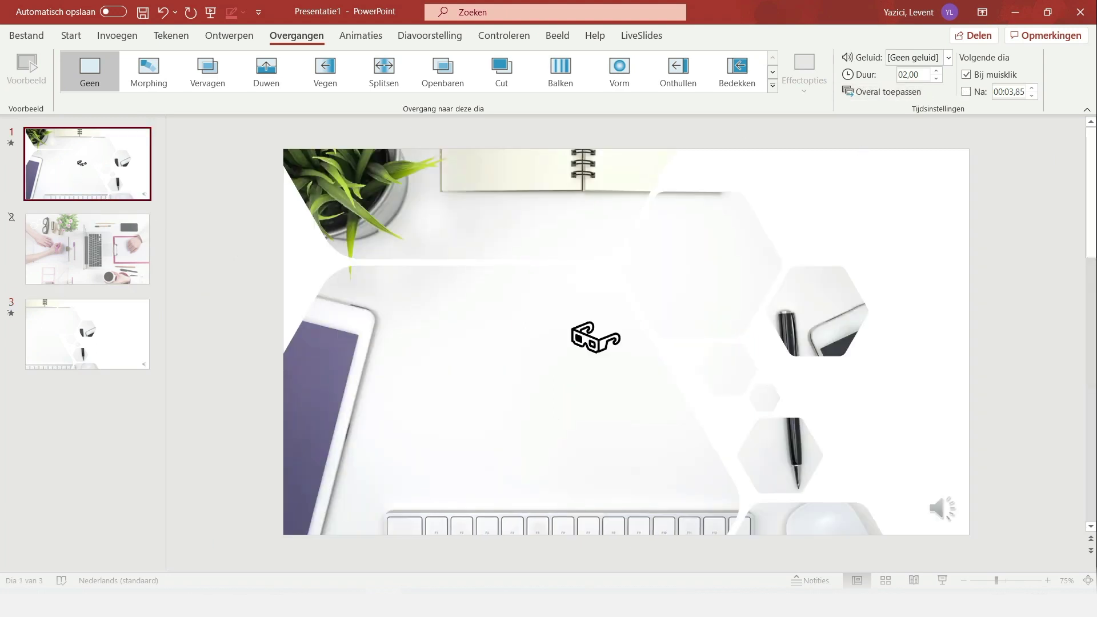
pyautogui.click(943, 580)
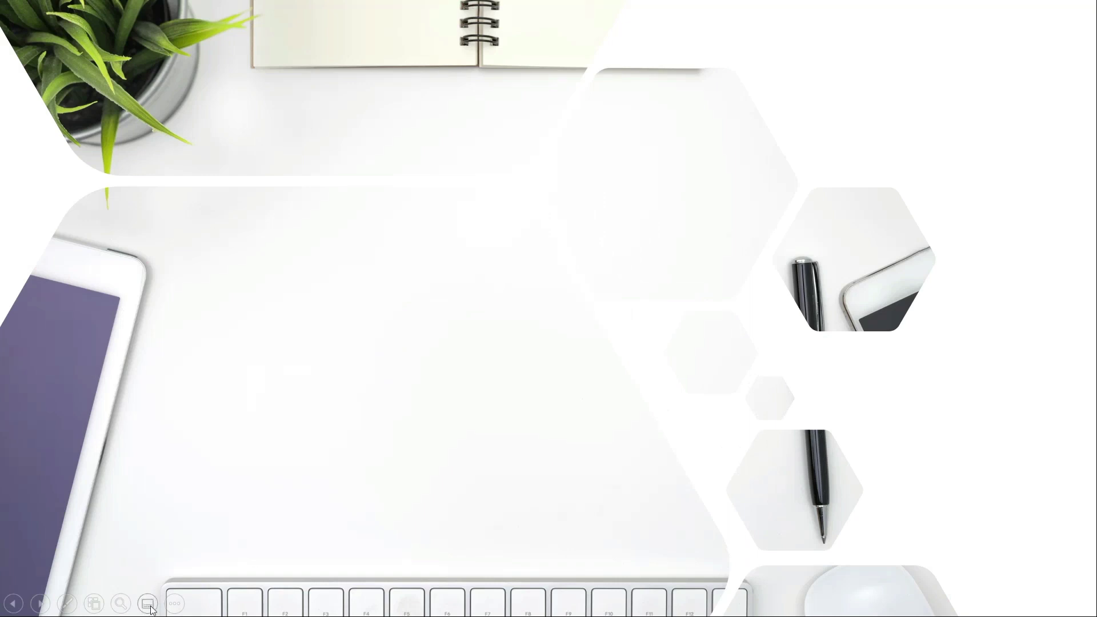
pyautogui.click(147, 603)
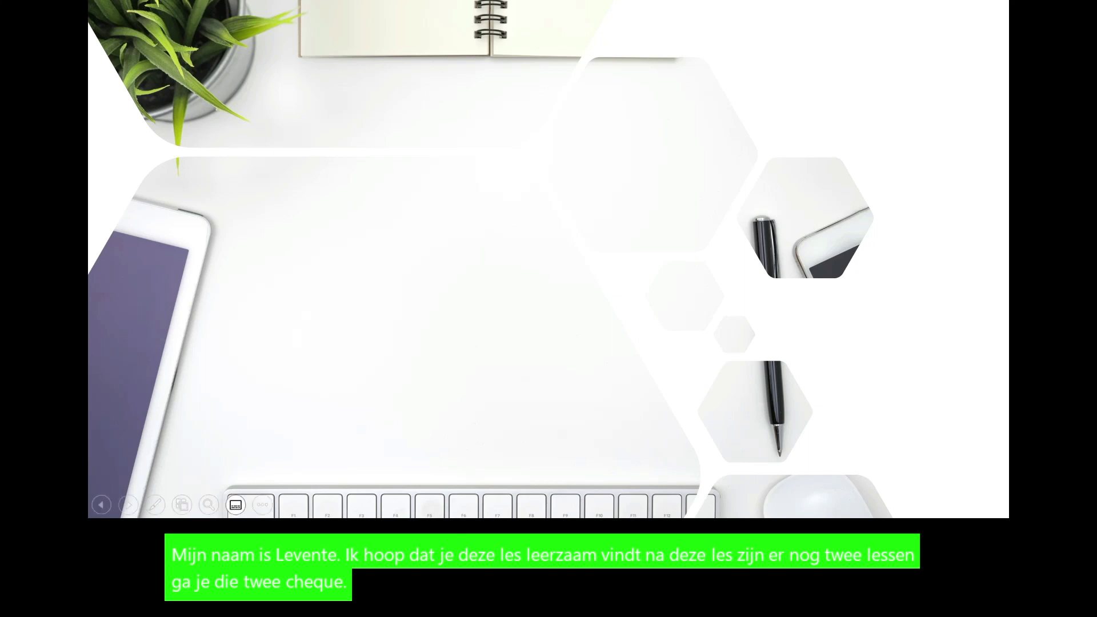
# Exit the slideshow and open Meer instellingen (Windows) from Instellingen voor ondertitels.
pyautogui.press('Escape')
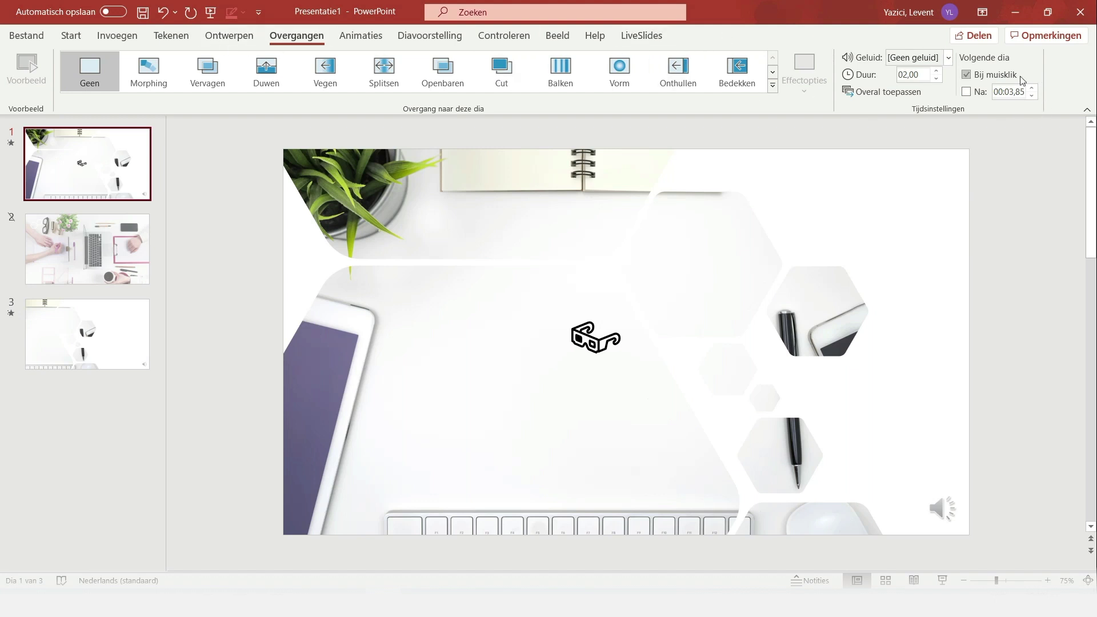
pyautogui.click(422, 38)
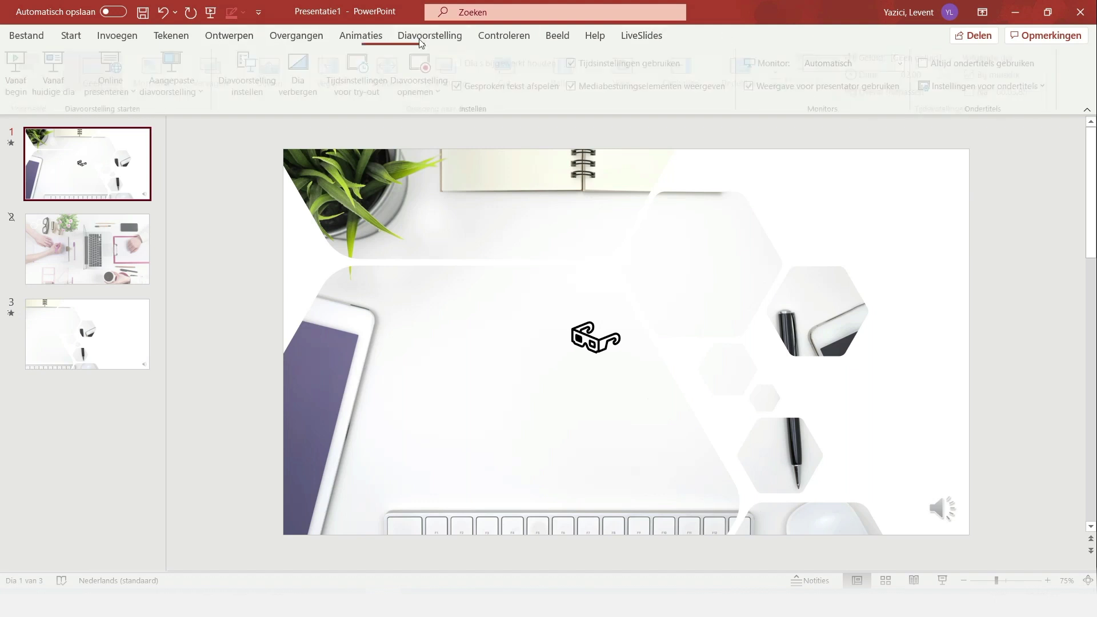
pyautogui.click(1053, 89)
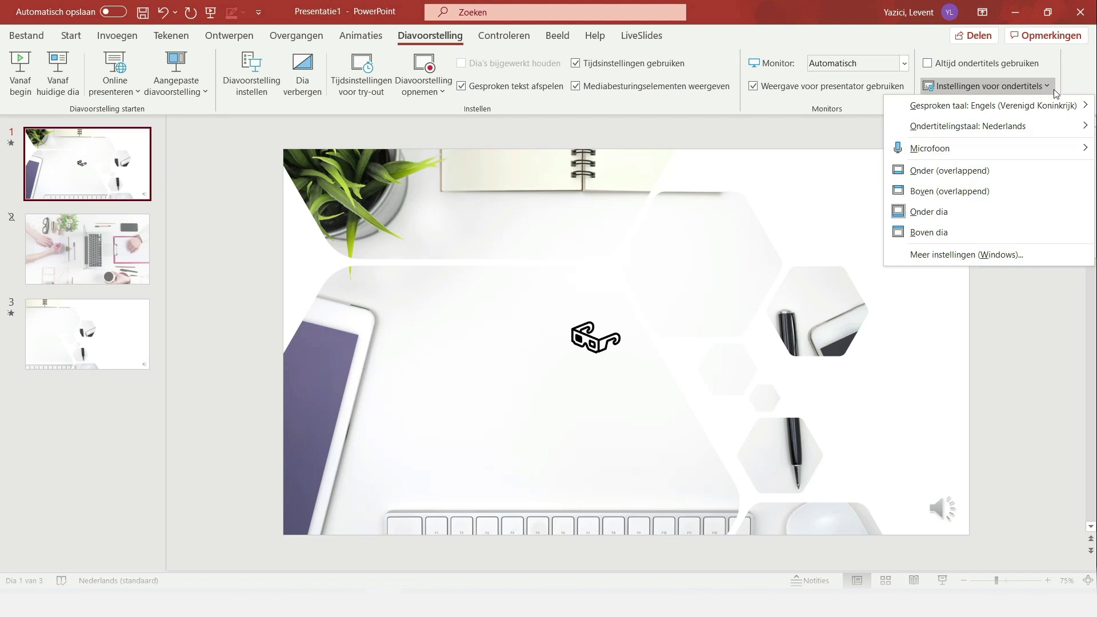
pyautogui.click(962, 255)
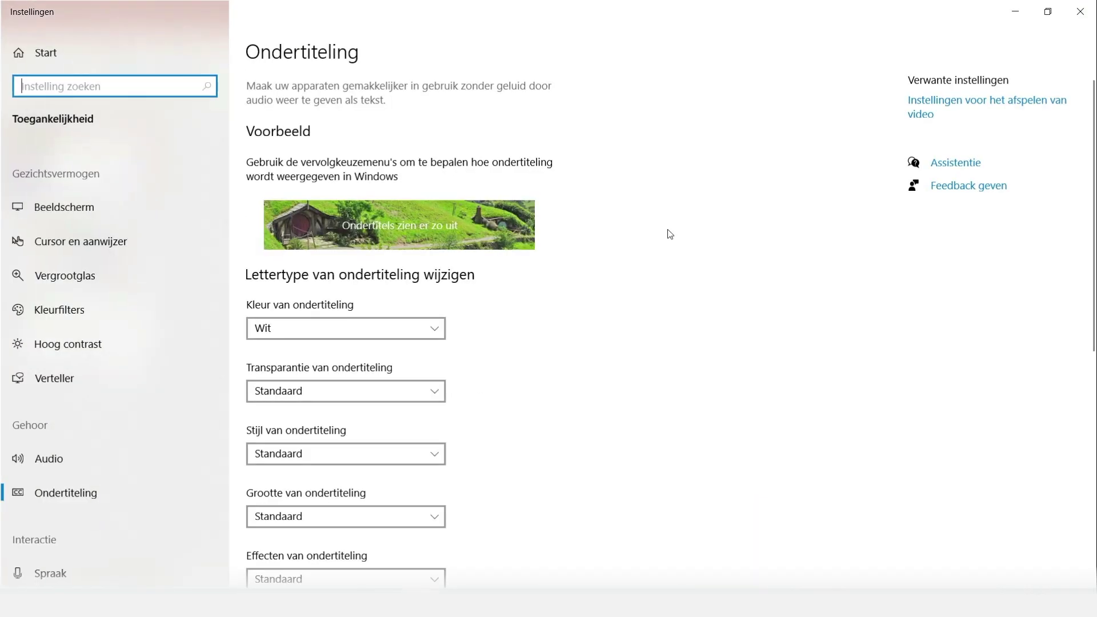
pyautogui.moveTo(64, 276)
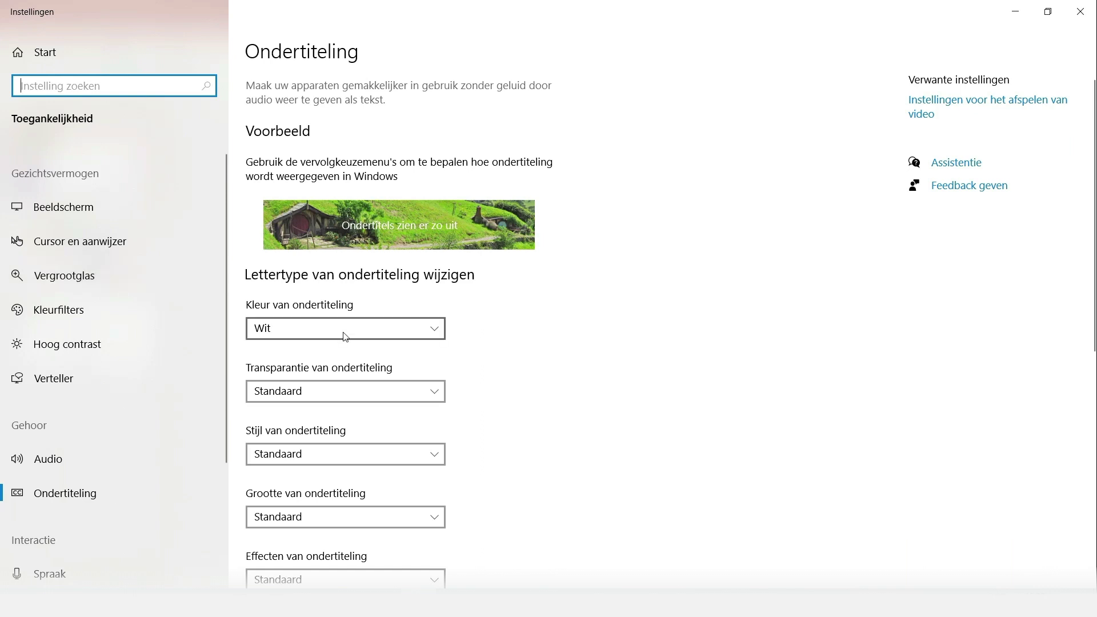
# Set the caption background colour and text colour to Standaard.
pyautogui.scroll(-3, 354, 334)
pyautogui.scroll(-4, 354, 334)
pyautogui.scroll(-3, 352, 329)
pyautogui.click(351, 296)
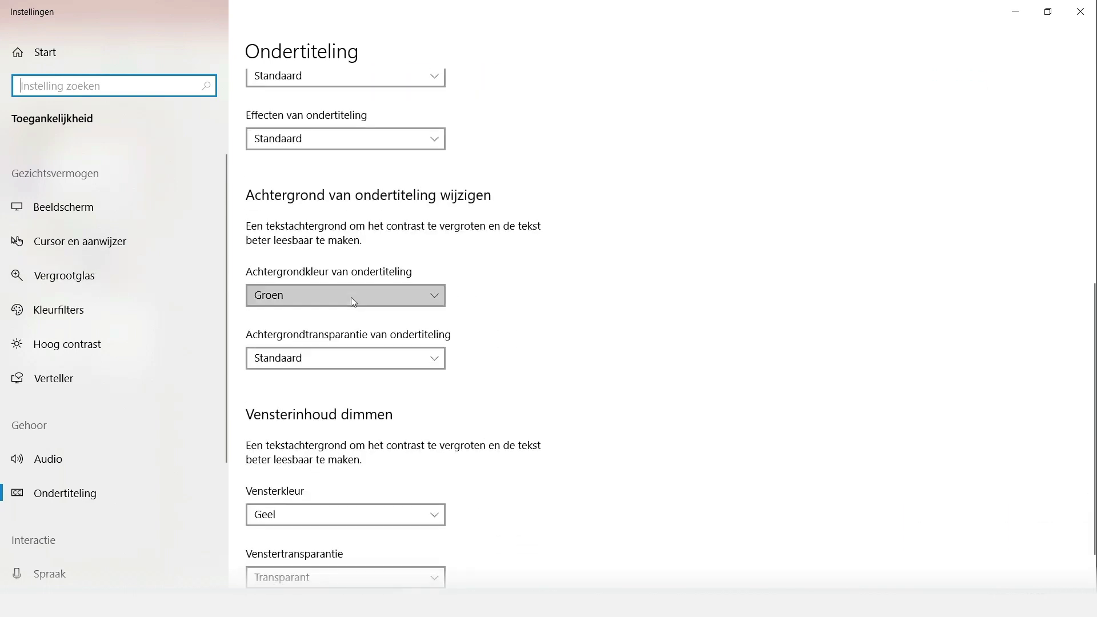
pyautogui.click(347, 208)
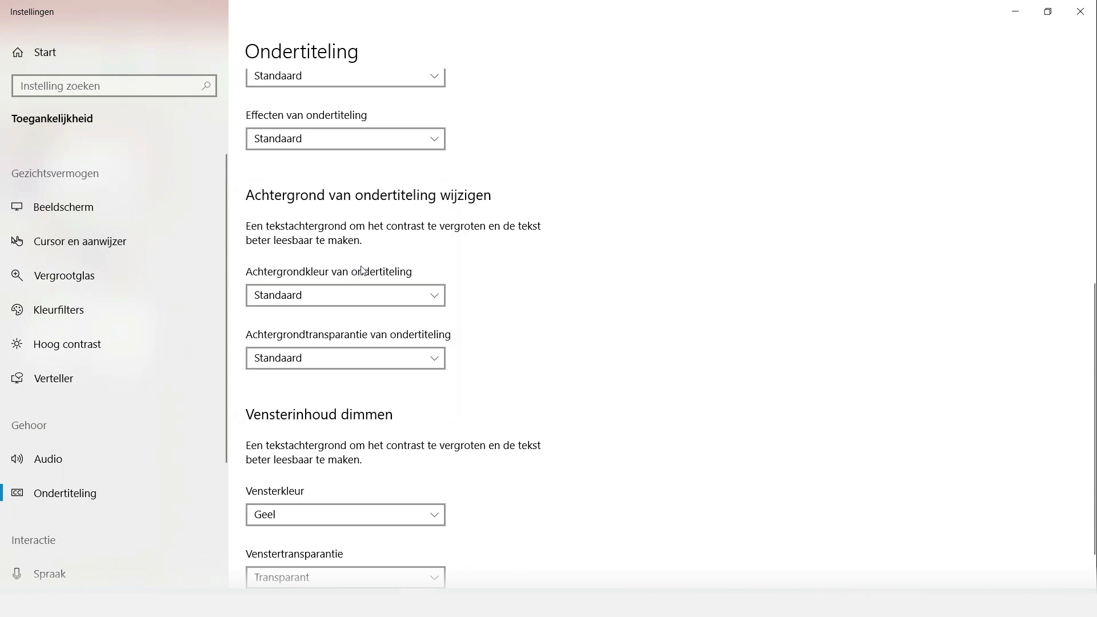
pyautogui.scroll(3, 358, 260)
pyautogui.scroll(3, 361, 257)
pyautogui.click(342, 189)
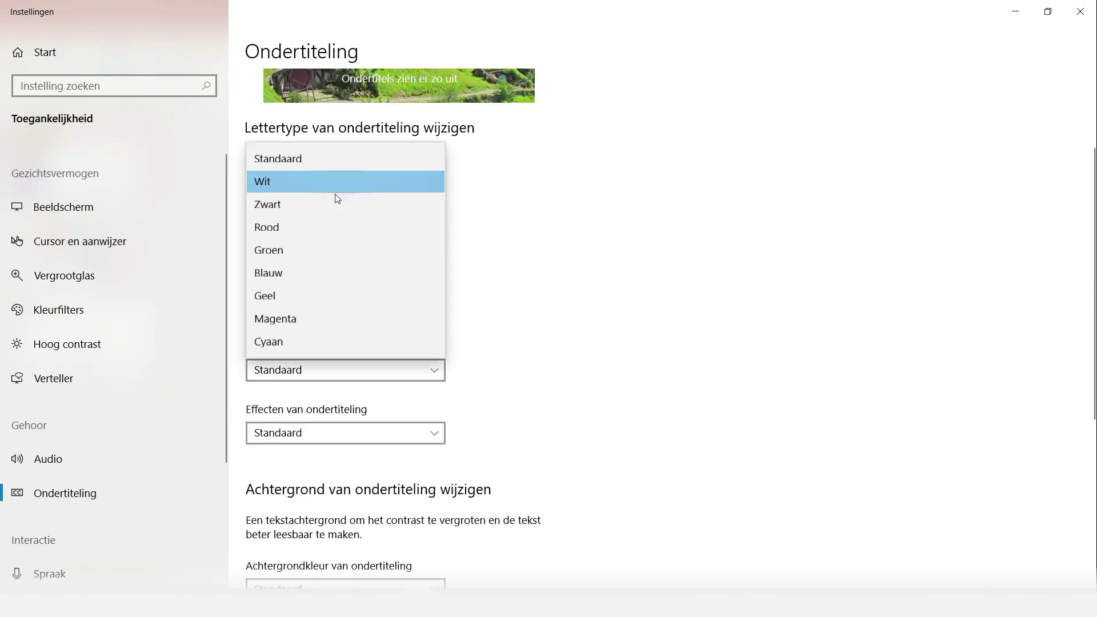
pyautogui.click(323, 165)
# Set Vensterkleur and Venstertransparantie to Standaard, then close Settings.
pyautogui.scroll(-3, 324, 229)
pyautogui.scroll(-3, 324, 231)
pyautogui.scroll(-1, 324, 231)
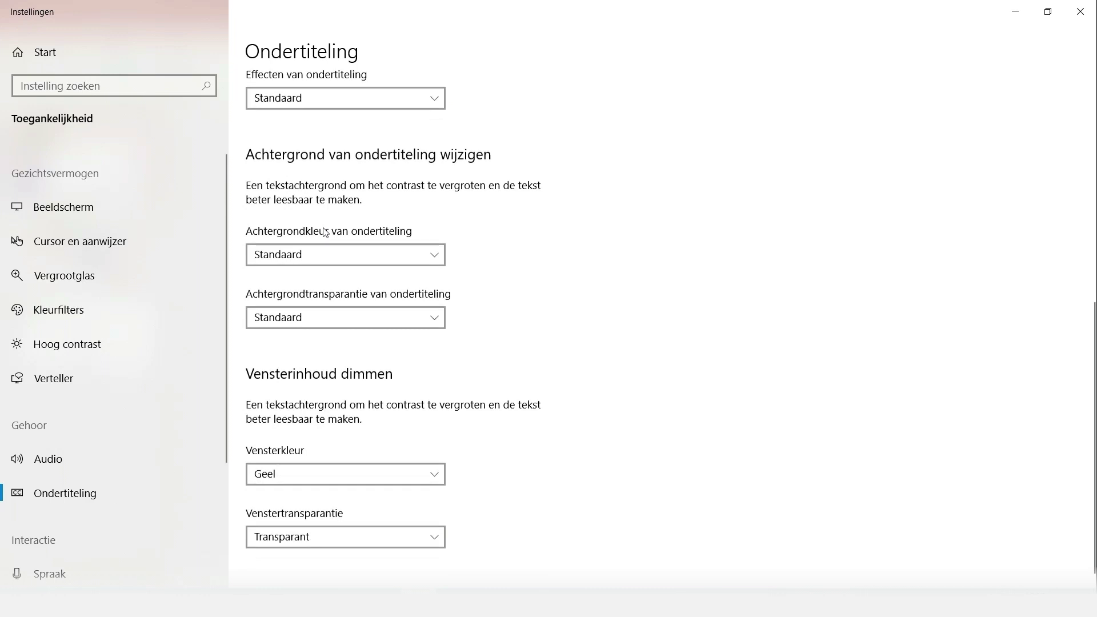
pyautogui.click(310, 466)
pyautogui.click(316, 330)
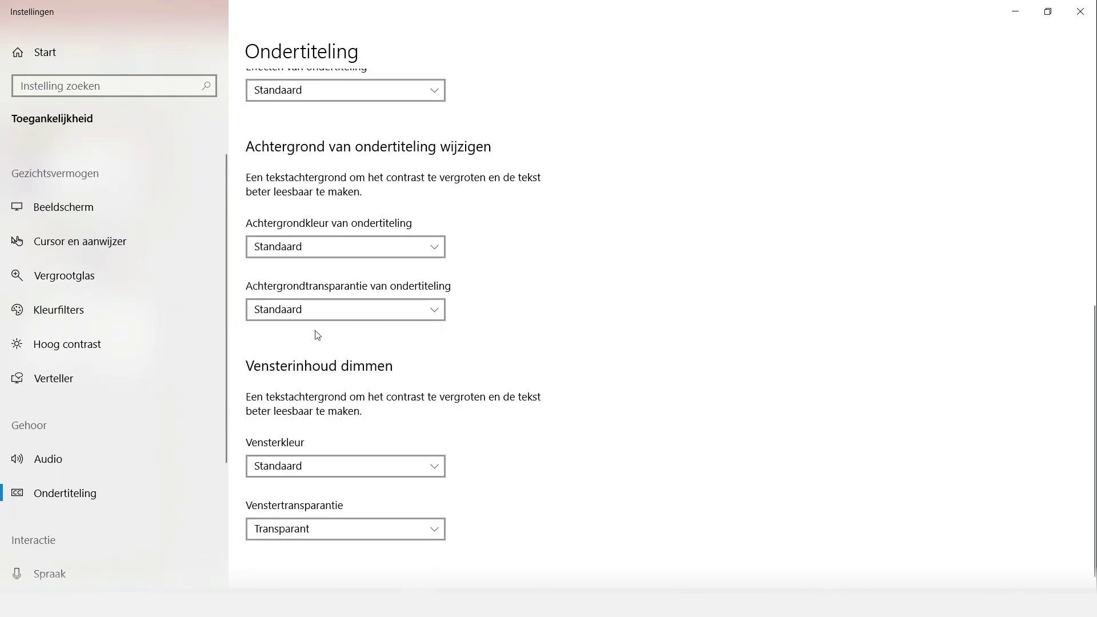
pyautogui.click(341, 523)
pyautogui.click(332, 448)
pyautogui.click(1080, 12)
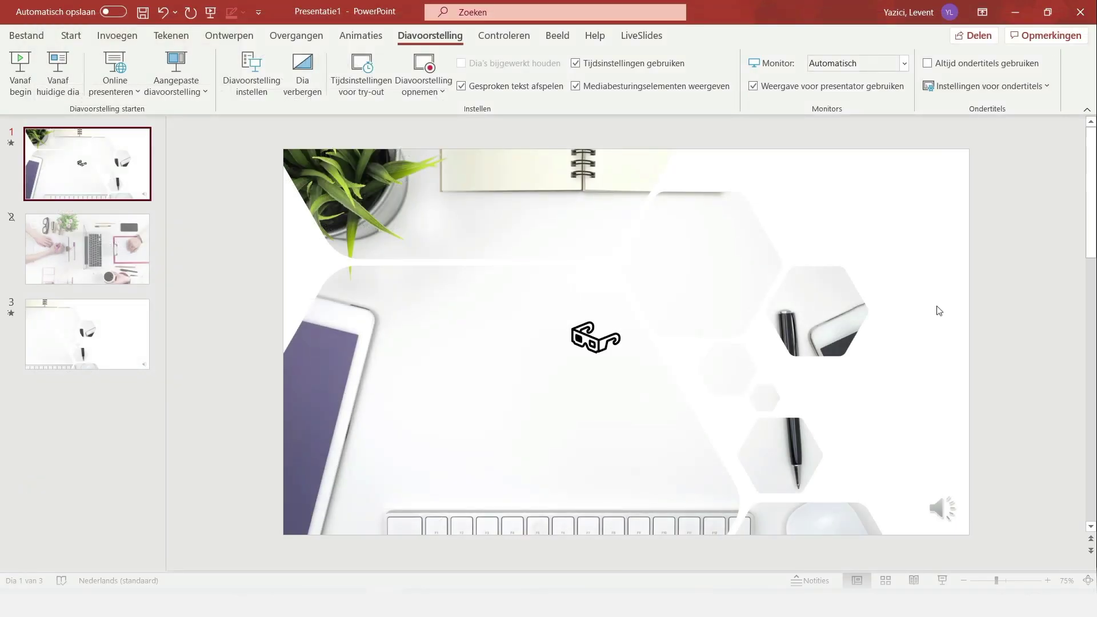
pyautogui.click(943, 580)
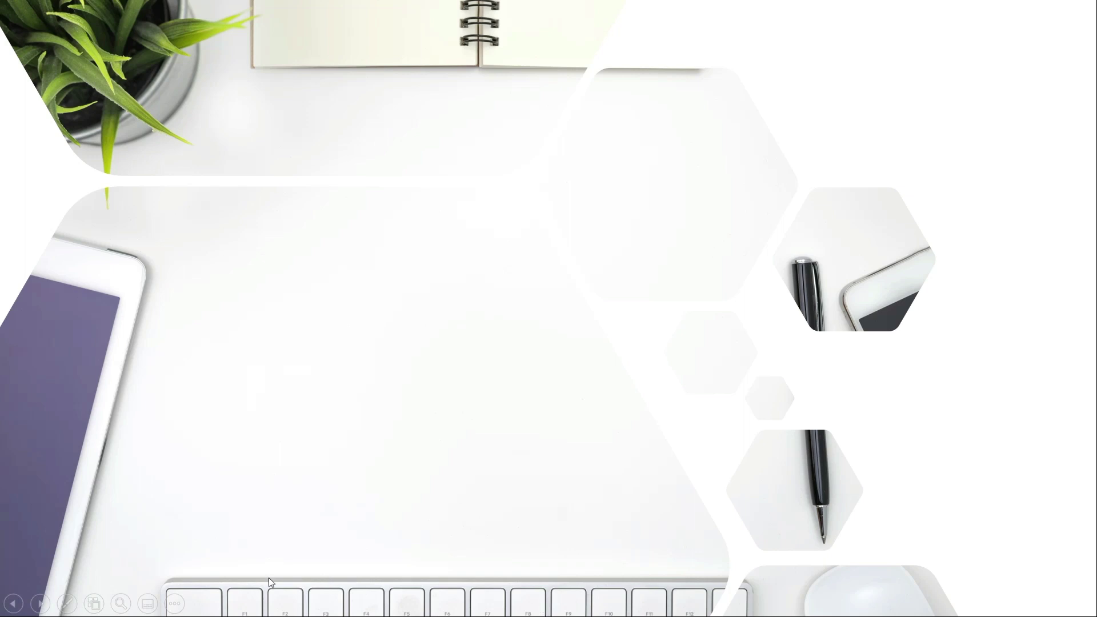
pyautogui.click(148, 604)
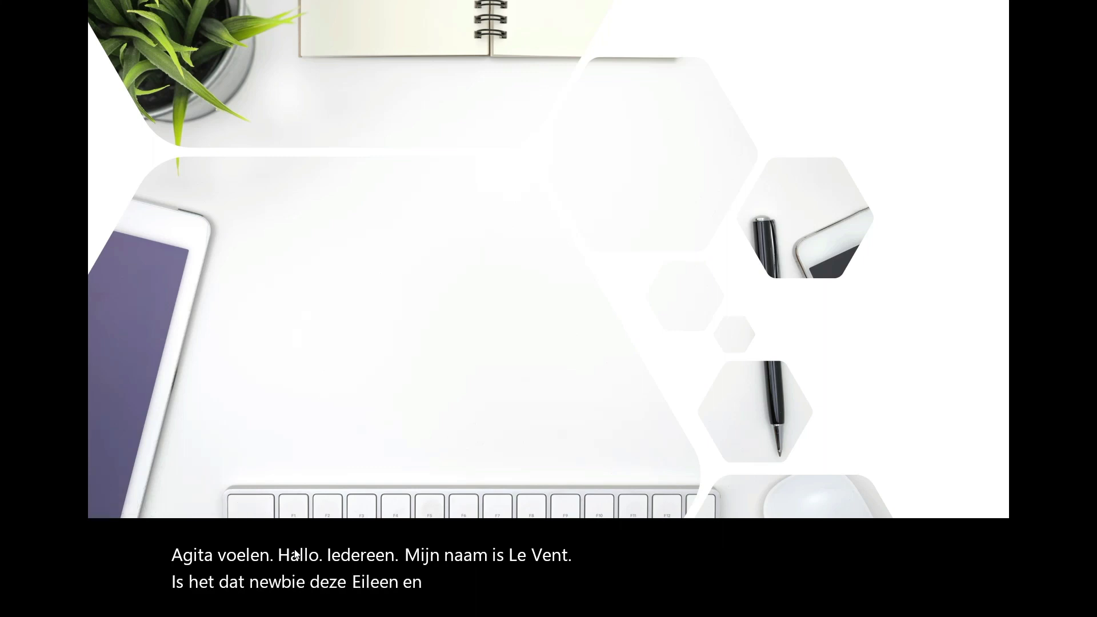
pyautogui.press('Escape')
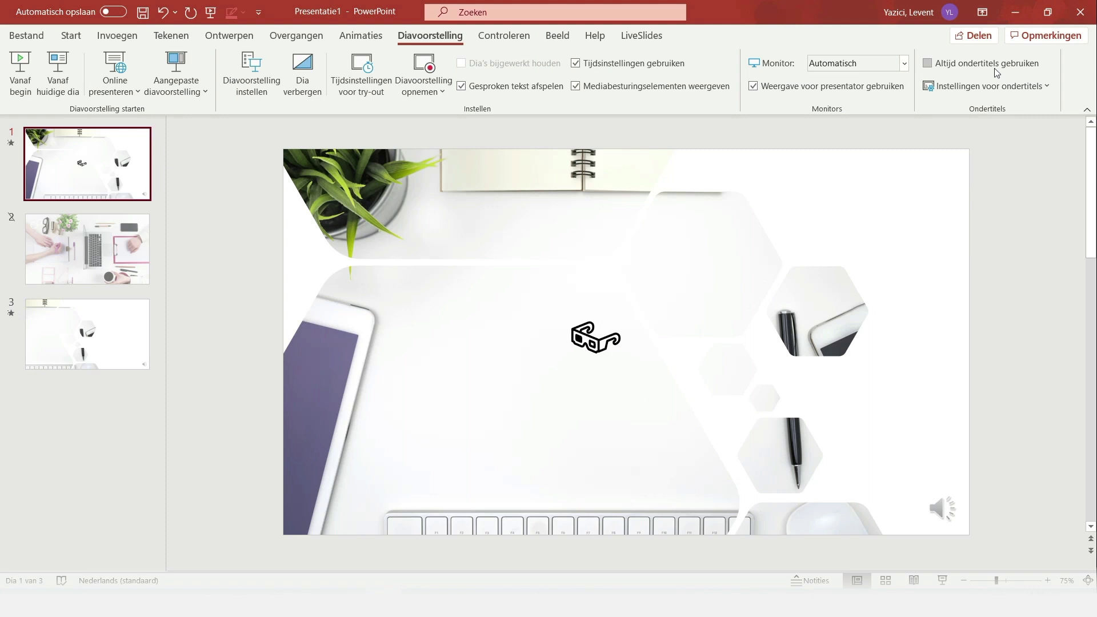
# Browse the ribbon tabs, then open Diavoorstelling opnemen to reach its Wissen options for timings and narration.
pyautogui.hotkey('alt', 'h')
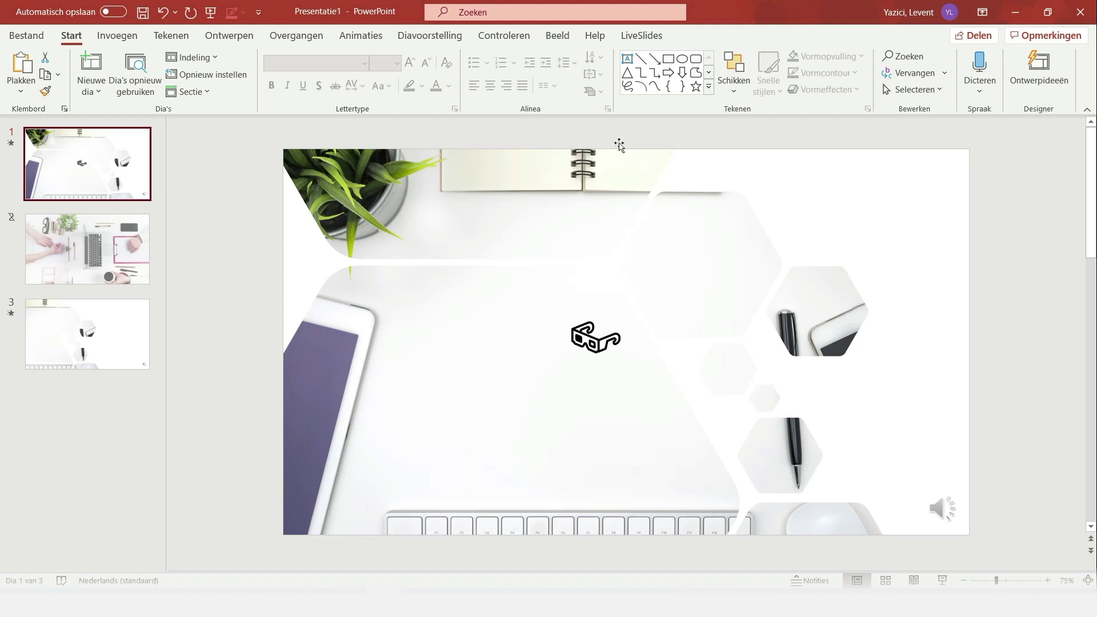
pyautogui.click(416, 37)
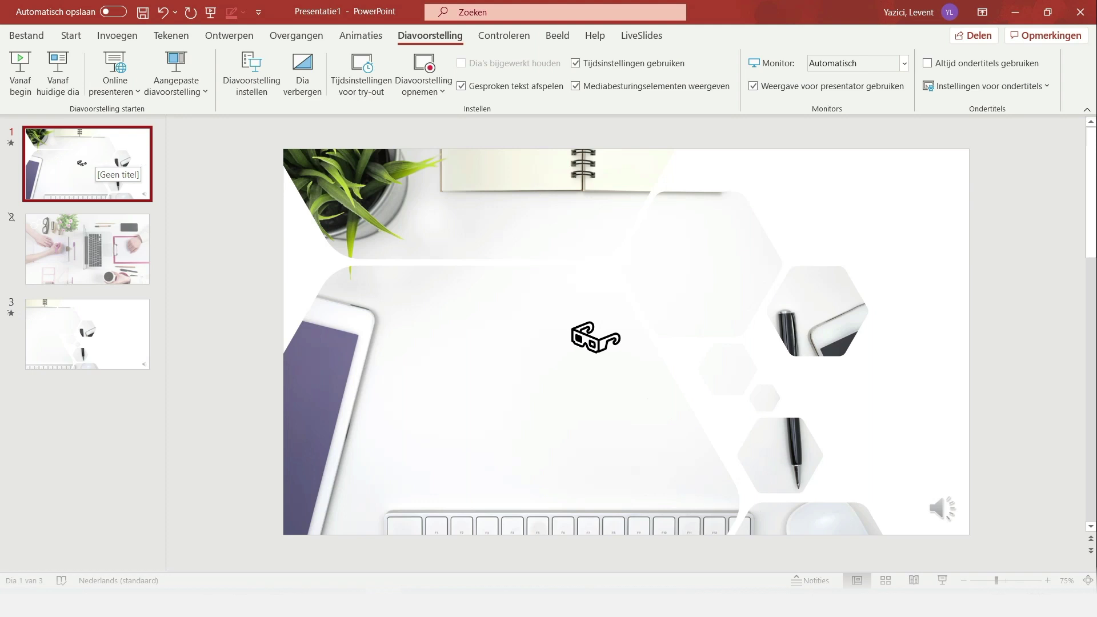
pyautogui.click(296, 36)
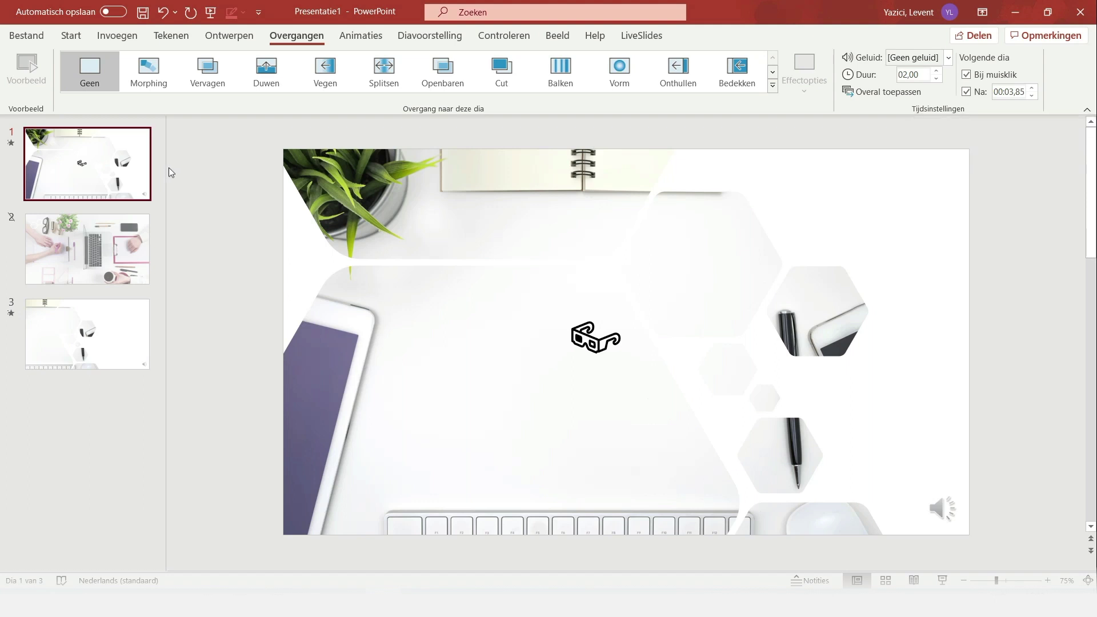
pyautogui.click(430, 35)
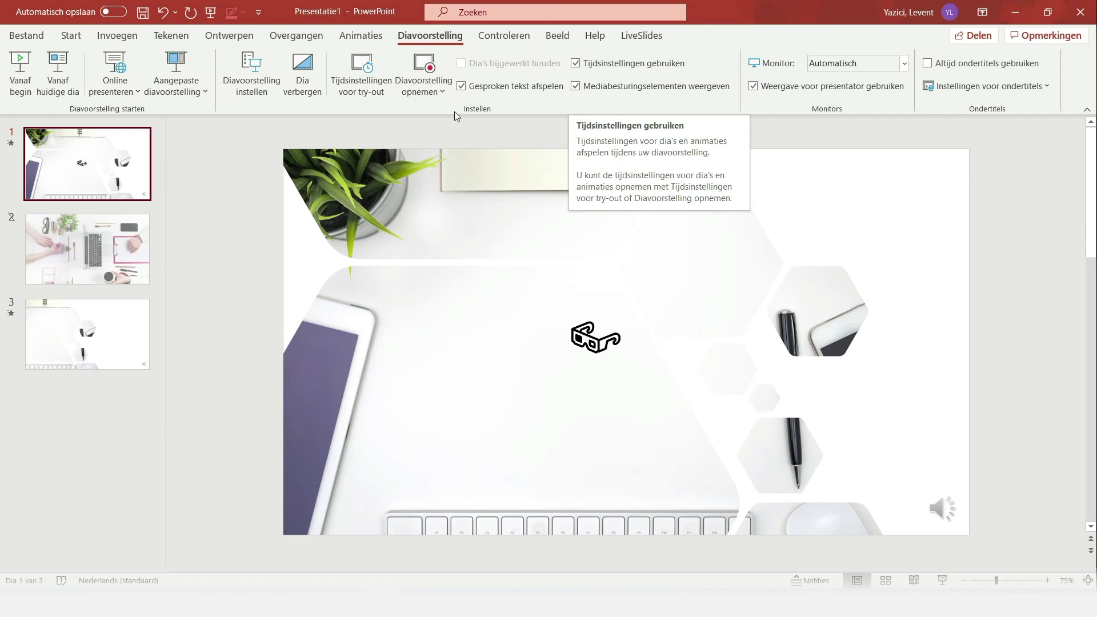
pyautogui.click(440, 97)
pyautogui.moveTo(470, 155)
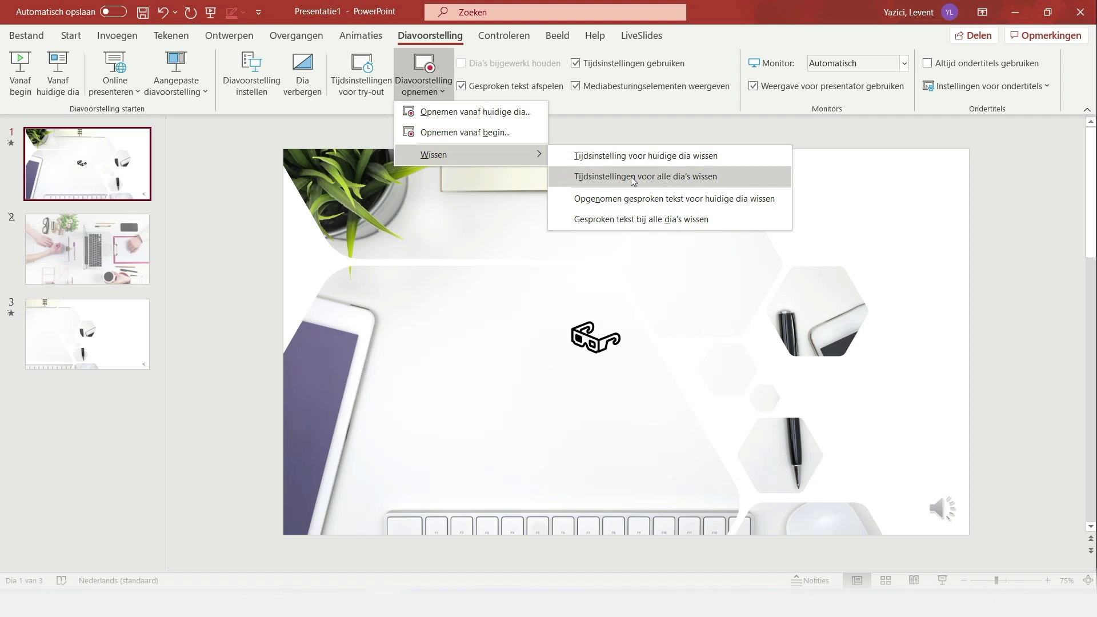
# Move the speaker icon to the top-right corner of slide 1.
pyautogui.click(147, 178)
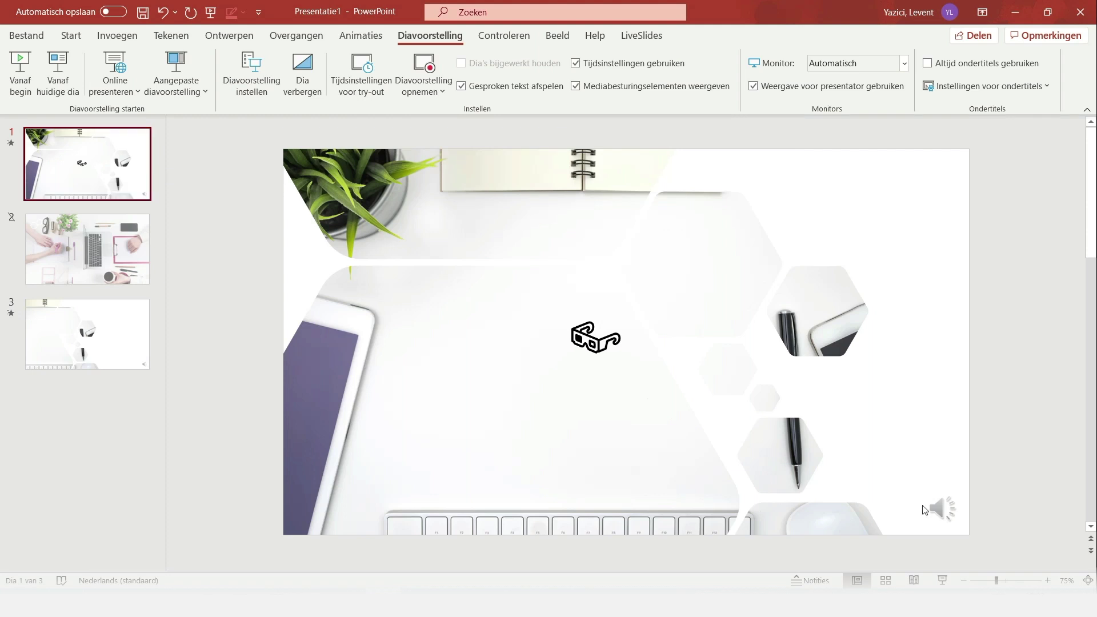
pyautogui.click(937, 511)
pyautogui.moveTo(938, 512)
pyautogui.mouseDown()
pyautogui.moveTo(961, 178)
pyautogui.moveTo(1006, 177)
pyautogui.moveTo(943, 182)
pyautogui.mouseUp()
# Make the speaker icon lighter with a Correcties preset, then open the File backstage.
pyautogui.click(942, 181)
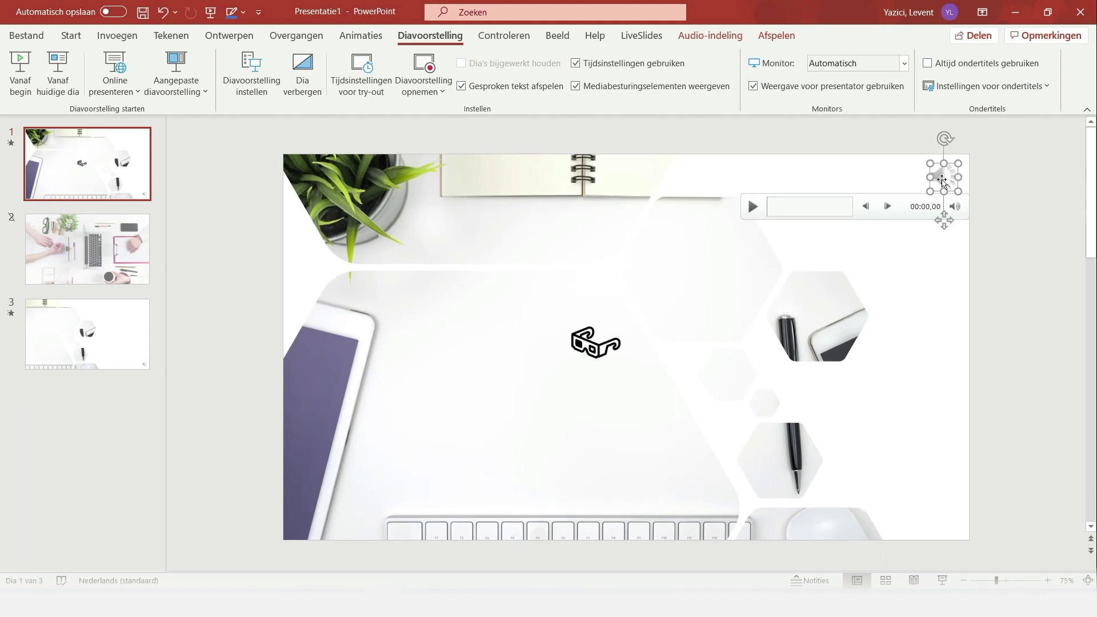
pyautogui.doubleClick(942, 180)
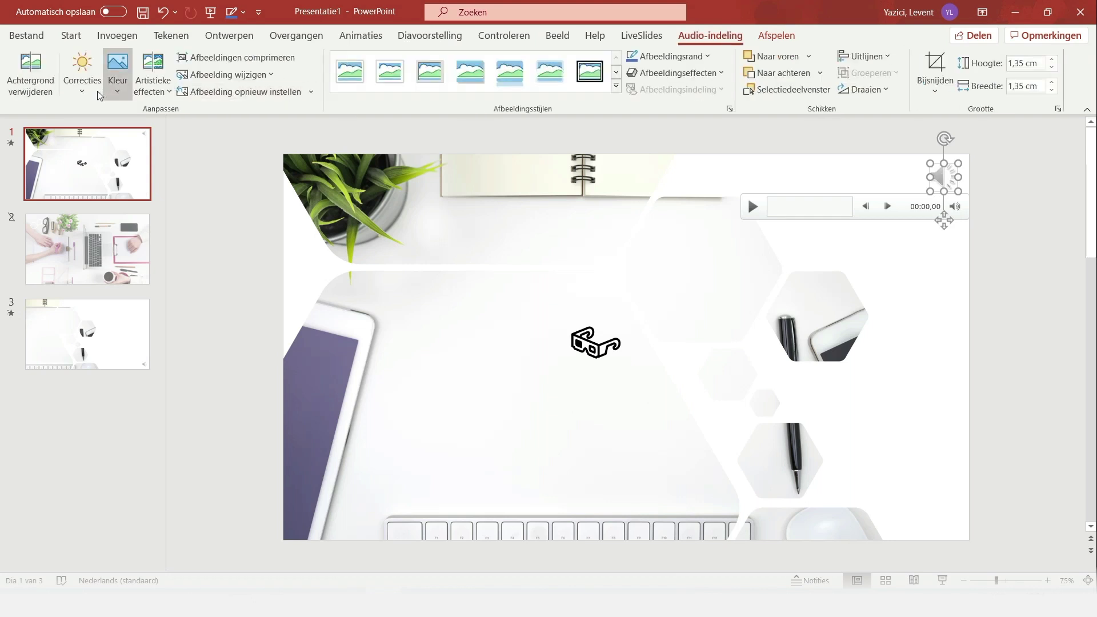
pyautogui.click(98, 93)
pyautogui.click(354, 462)
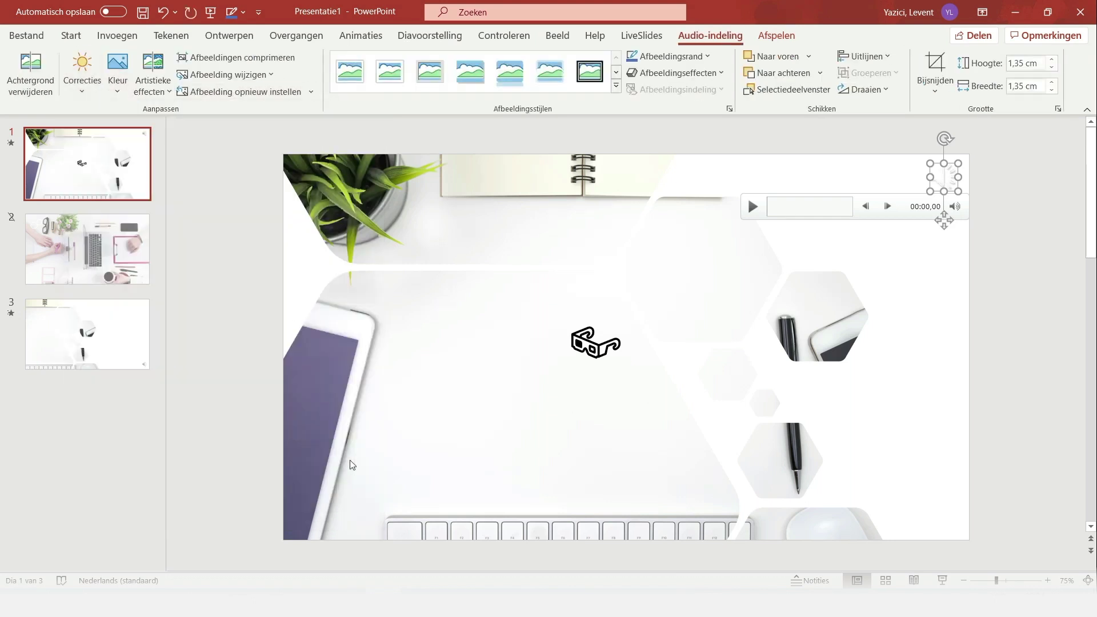
pyautogui.click(831, 400)
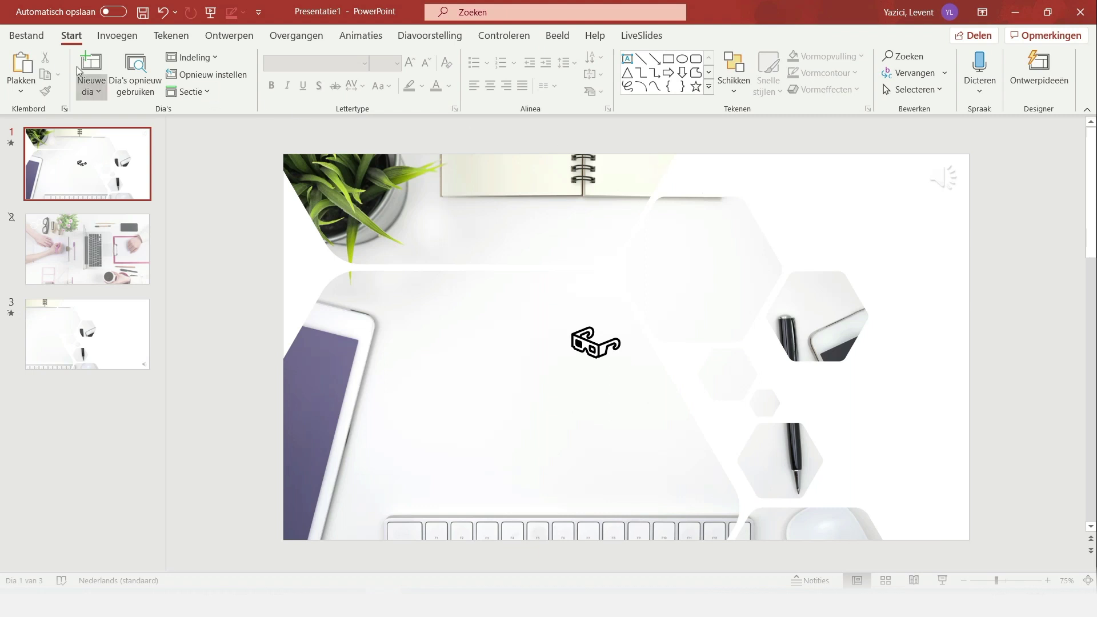
pyautogui.click(24, 38)
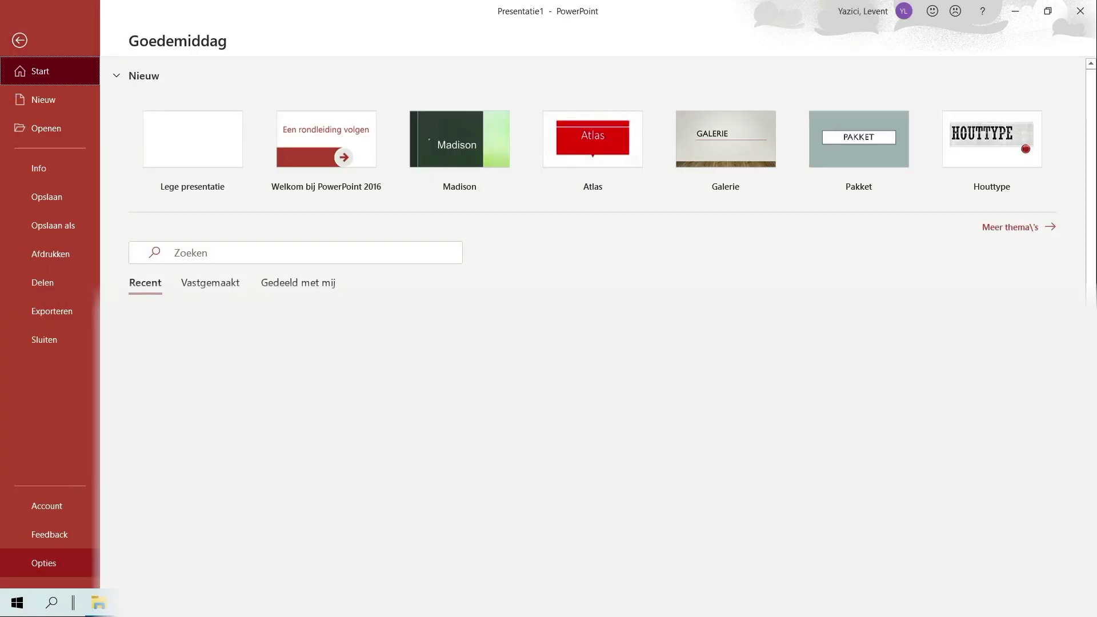
# Tick Opnemen under Lint aanpassen in Opties and display the new Opnemen tab.
pyautogui.click(44, 563)
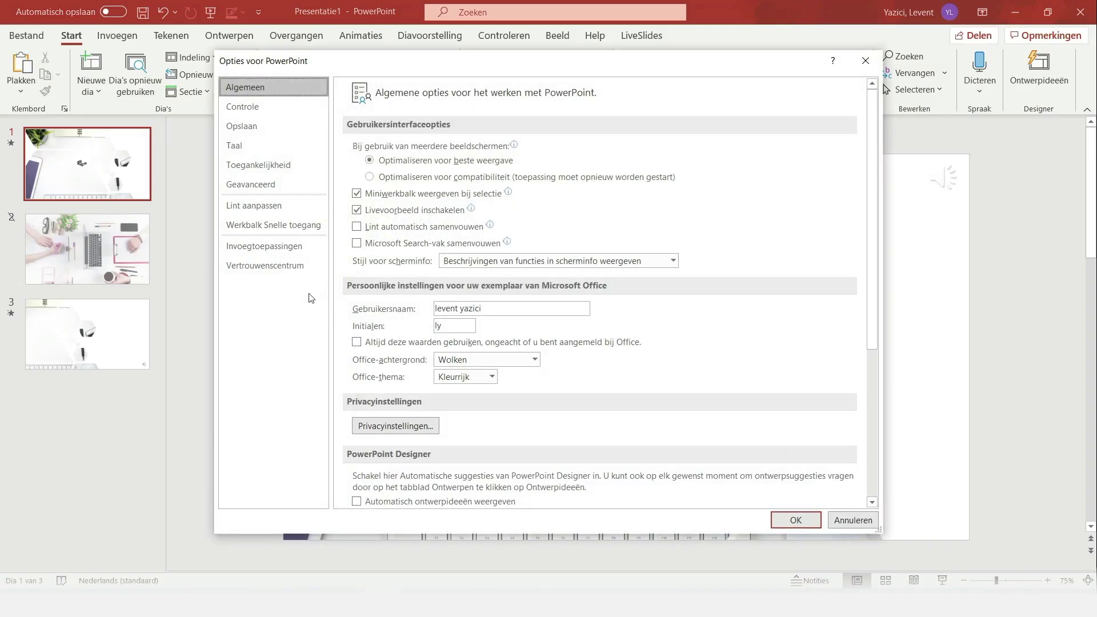
pyautogui.click(260, 207)
pyautogui.scroll(-2, 706, 350)
pyautogui.scroll(-2, 705, 350)
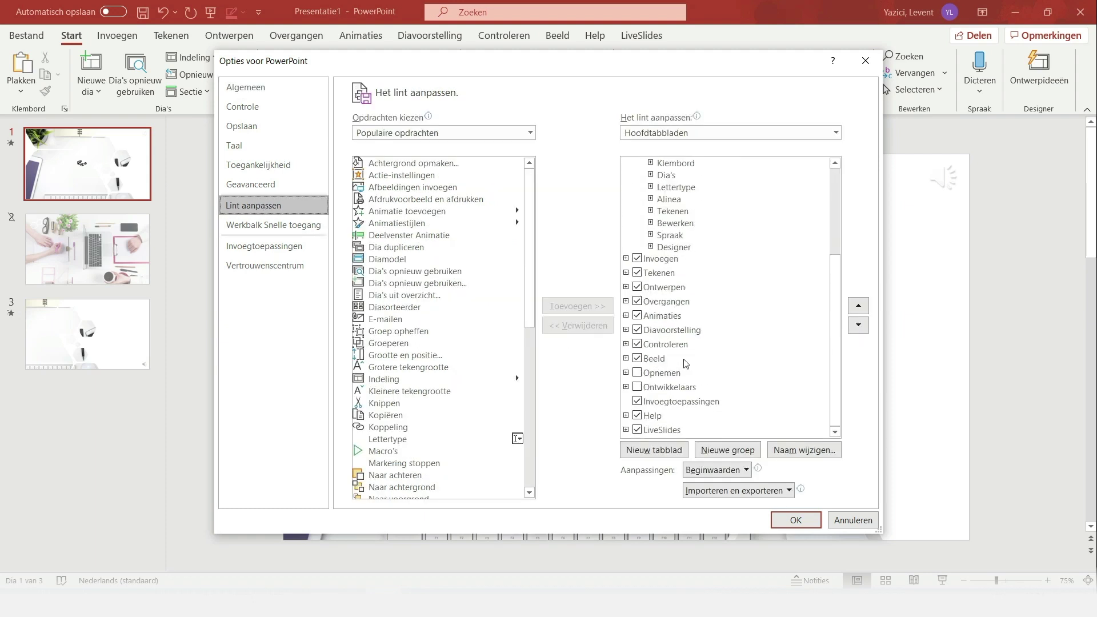
pyautogui.click(638, 375)
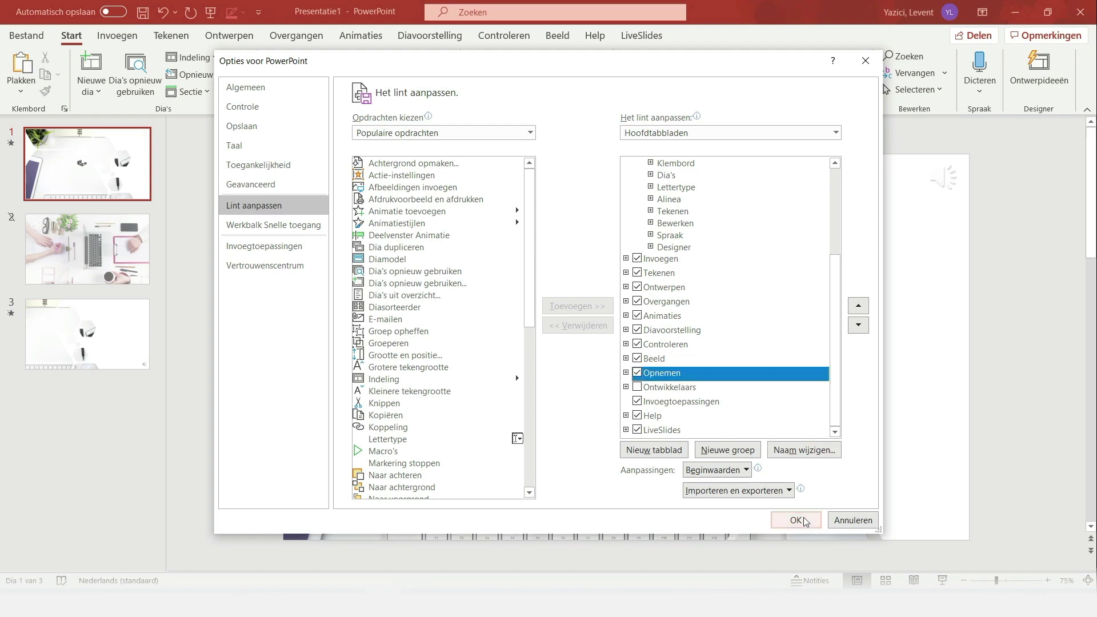
pyautogui.click(804, 521)
pyautogui.click(595, 40)
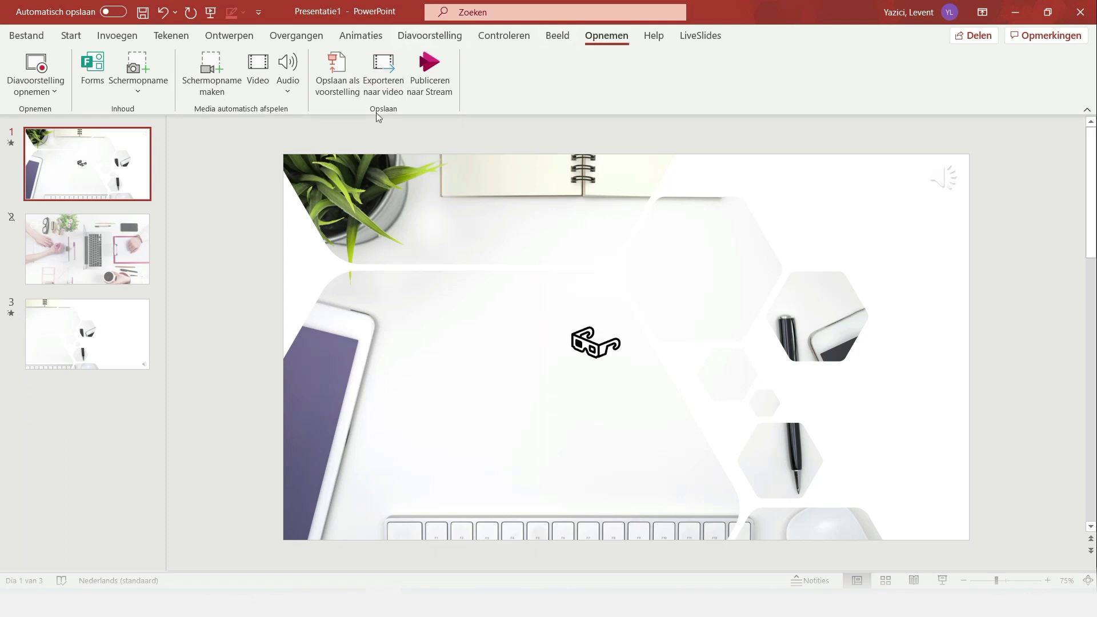
pyautogui.click(448, 95)
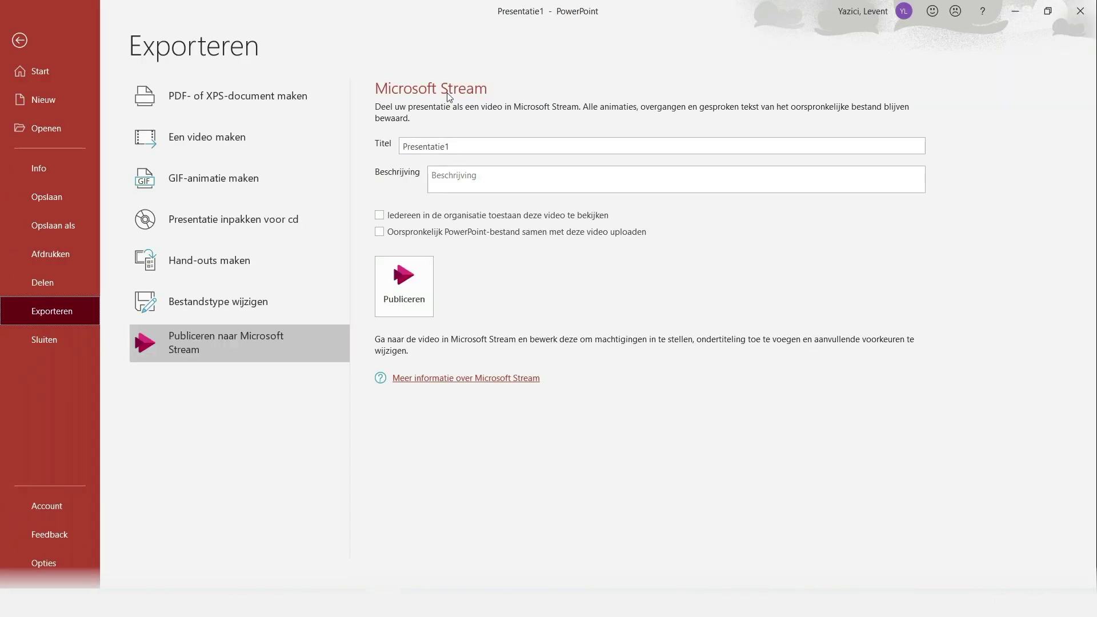
pyautogui.doubleClick(443, 143)
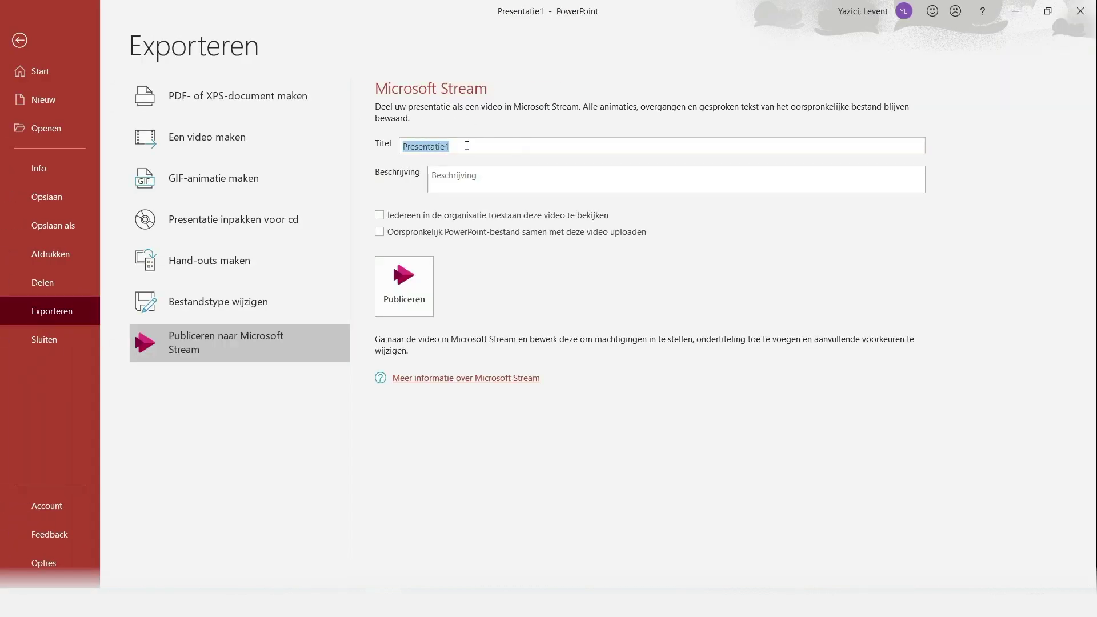
pyautogui.click(467, 146)
pyautogui.click(478, 173)
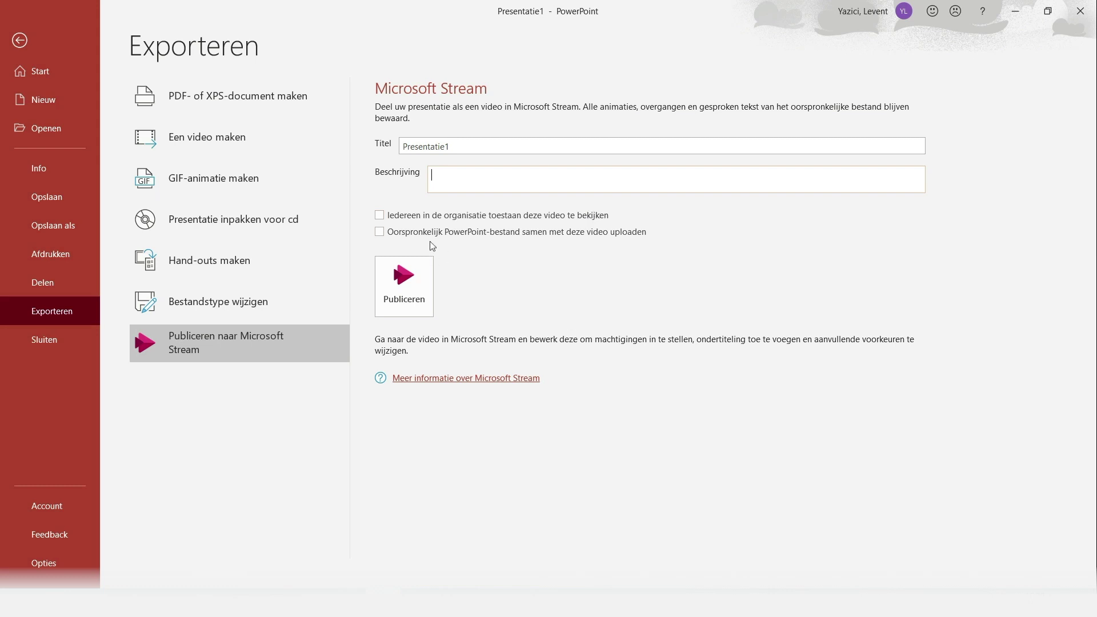
pyautogui.press('Escape')
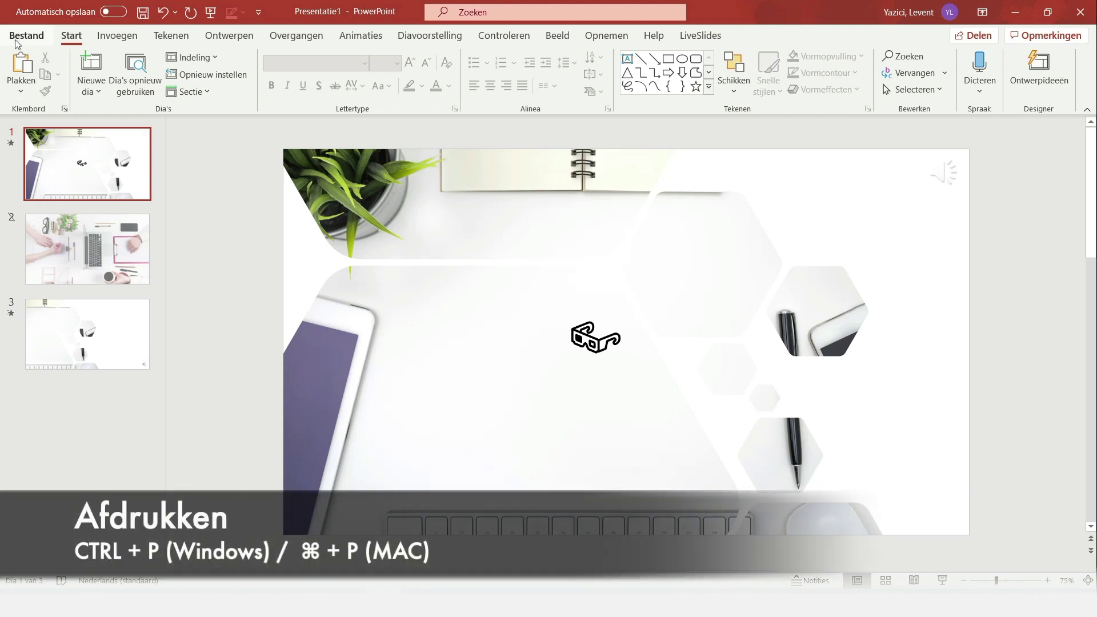
# Print all slides as handouts with 6 slides per page, horizontal.
pyautogui.hotkey('ctrl', 'p')
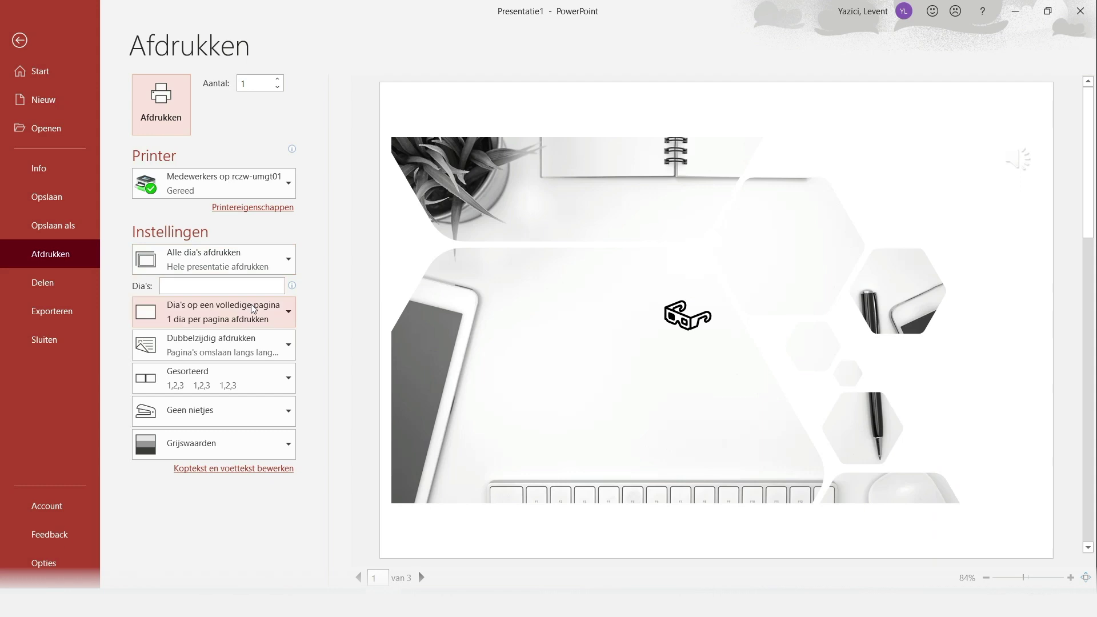
pyautogui.click(286, 263)
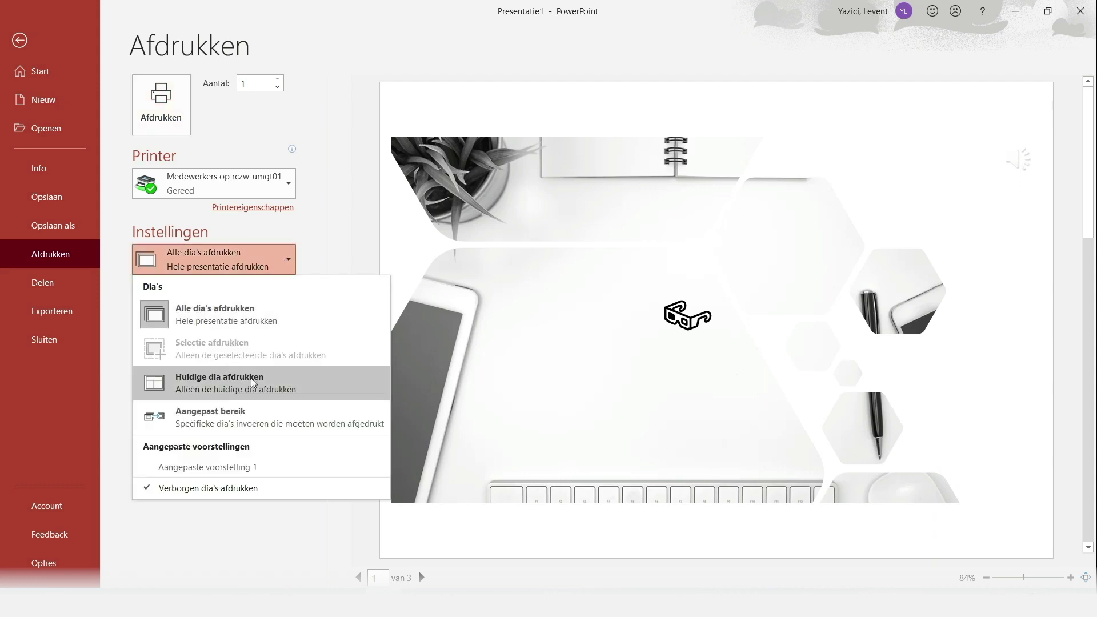
pyautogui.click(254, 383)
pyautogui.click(279, 267)
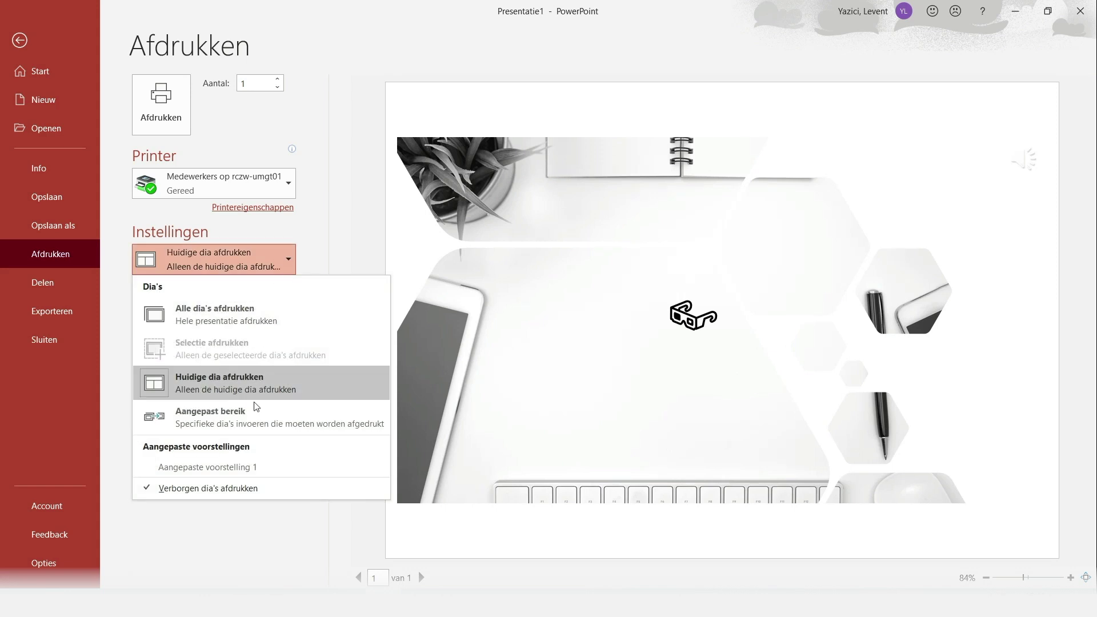
pyautogui.click(262, 377)
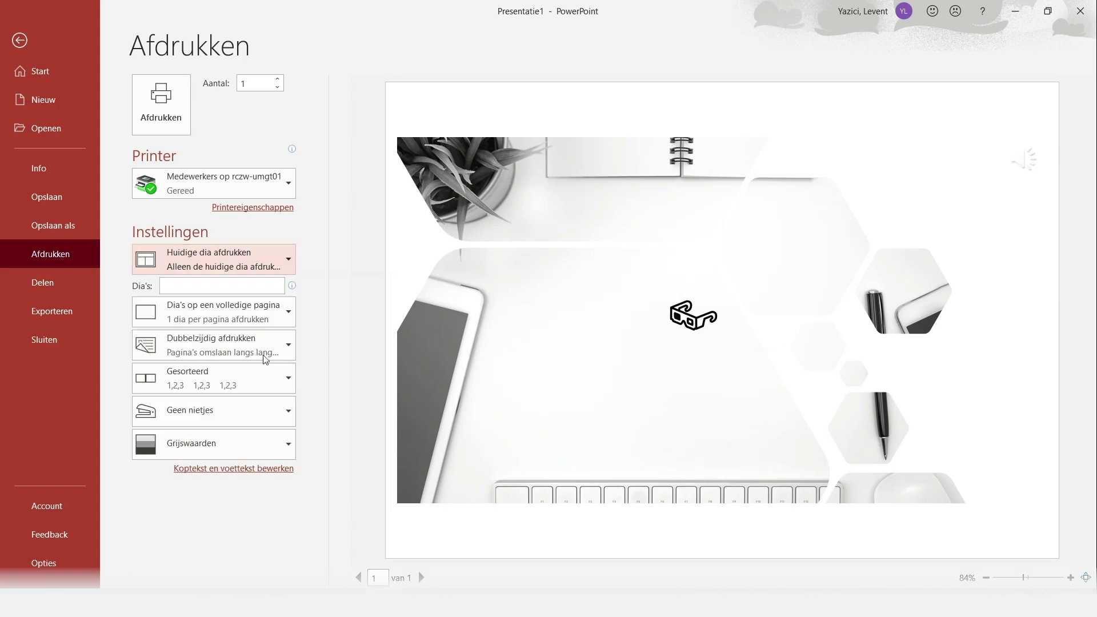
pyautogui.click(269, 319)
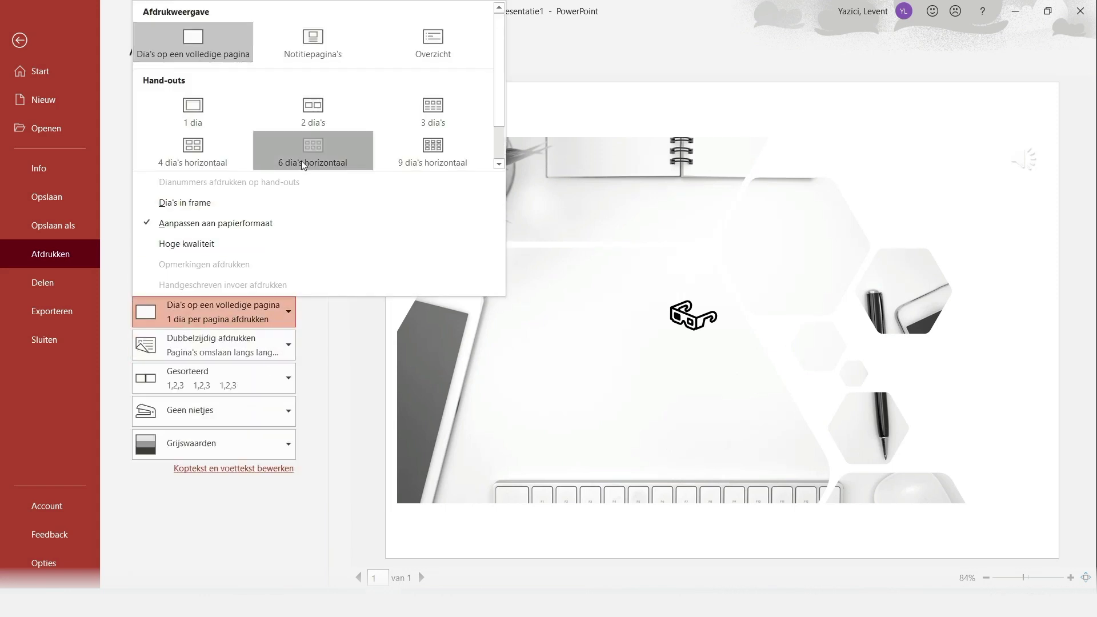
pyautogui.click(303, 165)
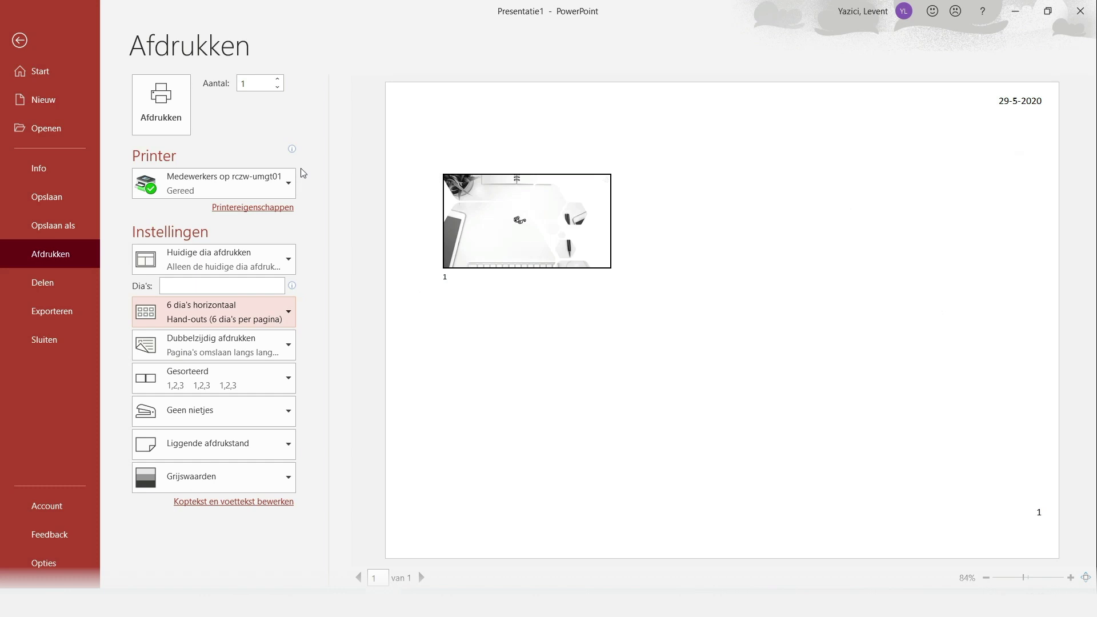
pyautogui.click(276, 262)
pyautogui.click(252, 309)
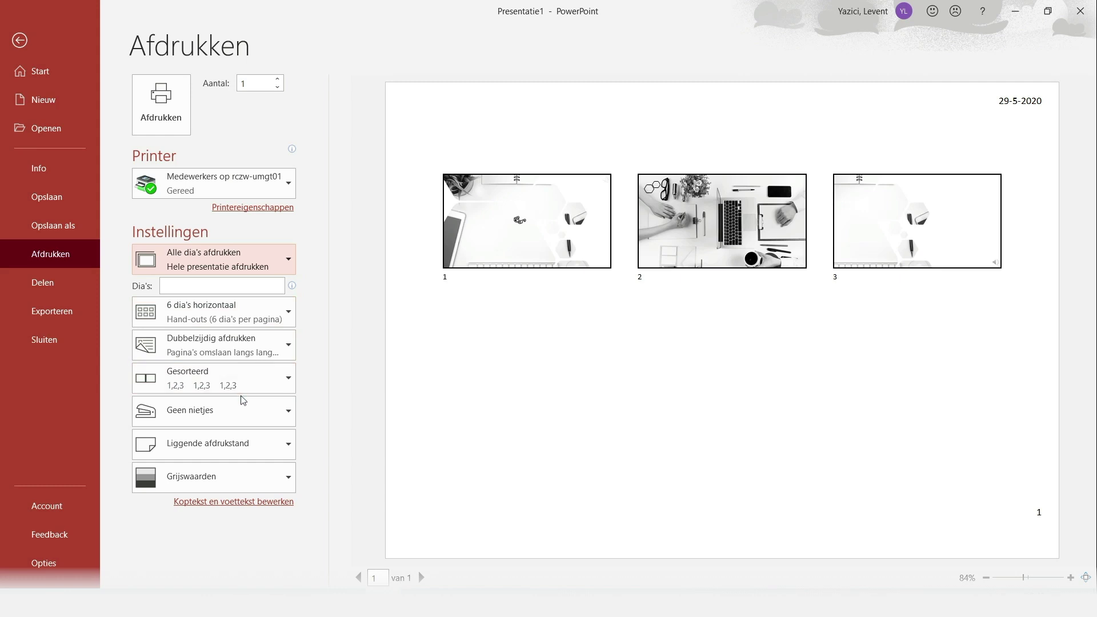
# Set the printout to portrait, Puur zwart-wit colour and collated copies.
pyautogui.click(236, 438)
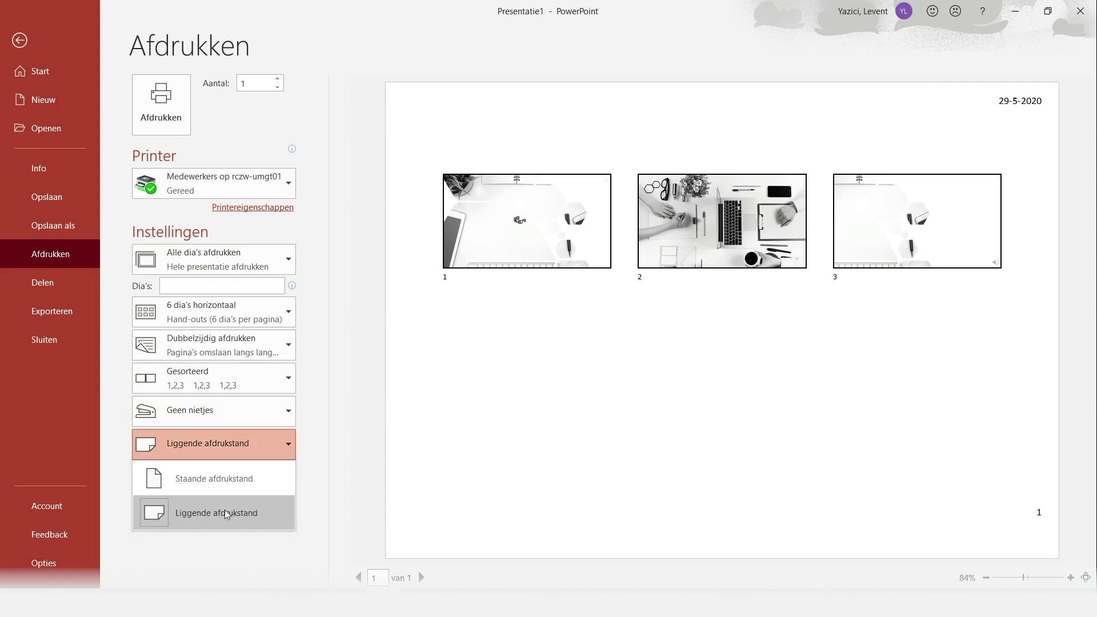
pyautogui.click(225, 483)
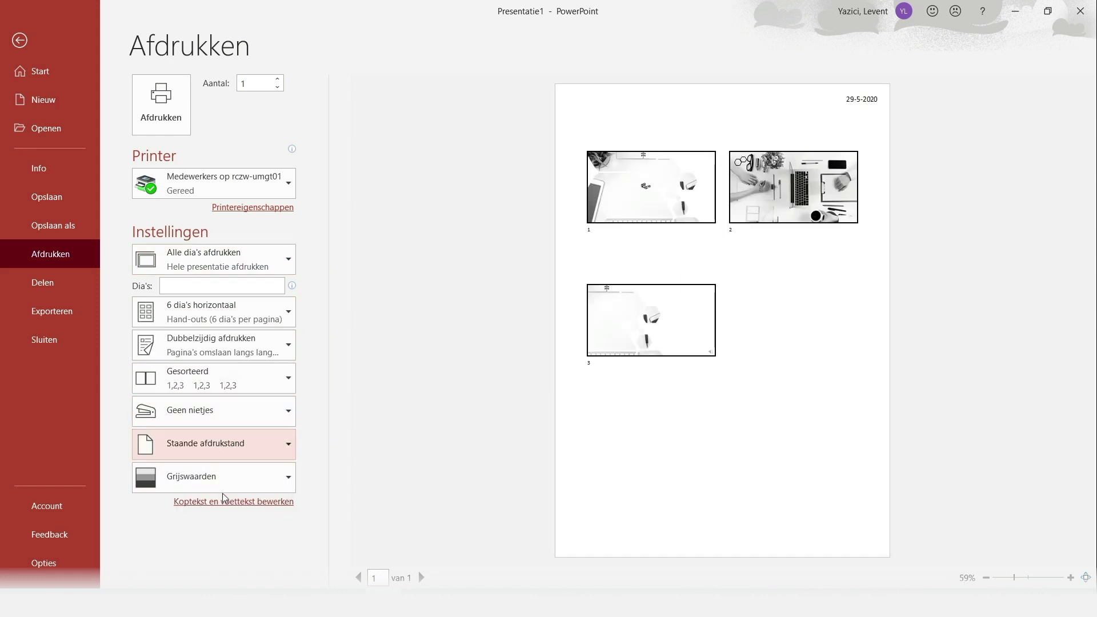
pyautogui.click(227, 489)
pyautogui.click(188, 372)
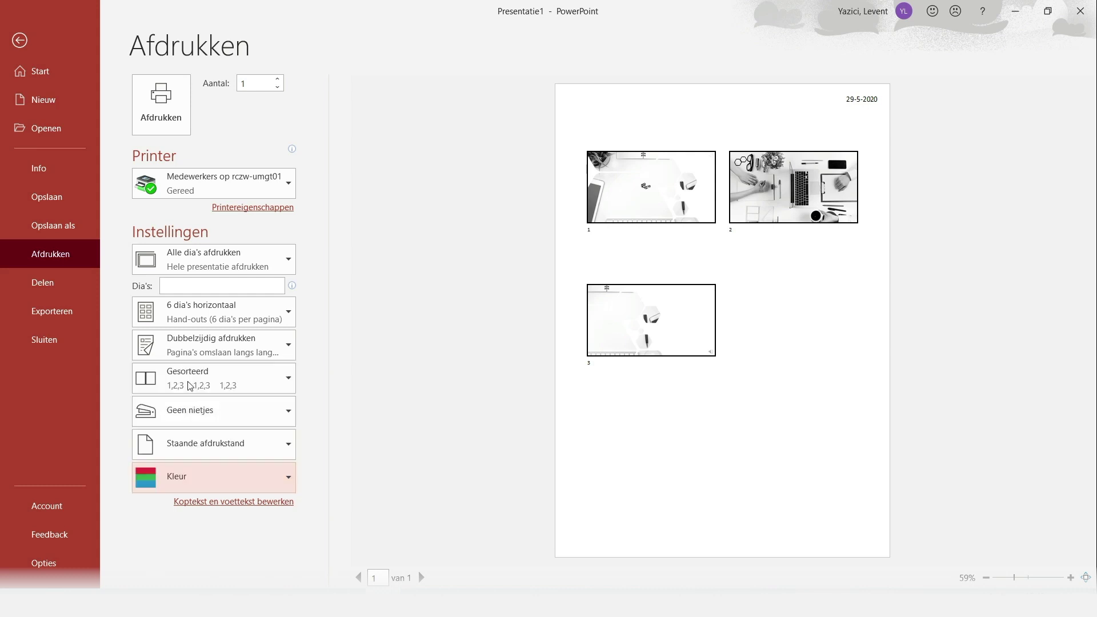
pyautogui.click(209, 472)
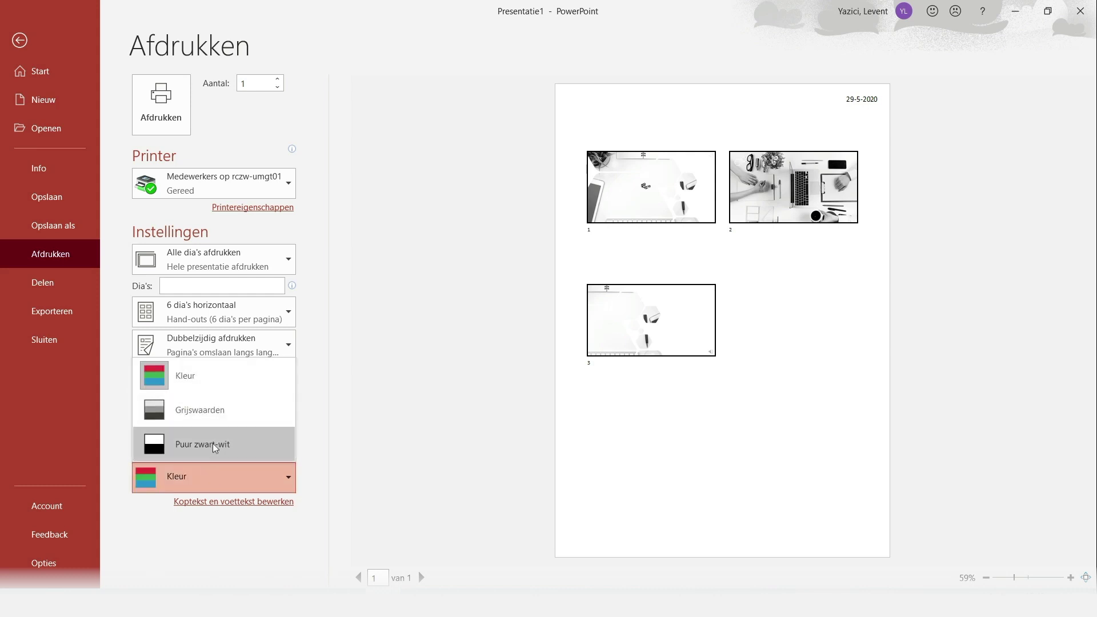
pyautogui.click(215, 447)
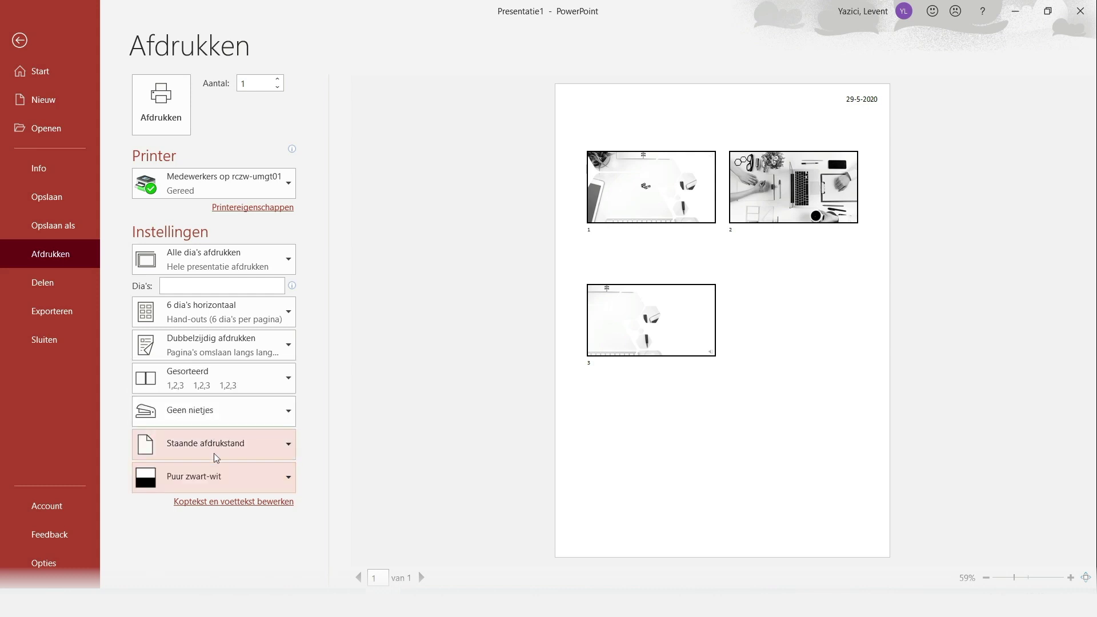
pyautogui.click(216, 378)
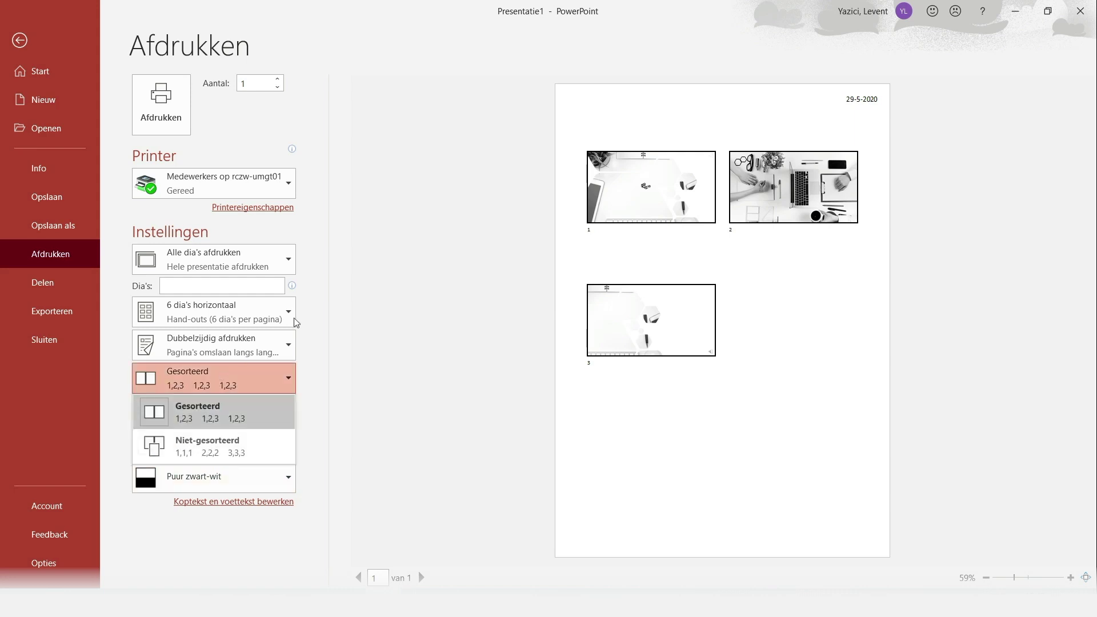
pyautogui.click(210, 425)
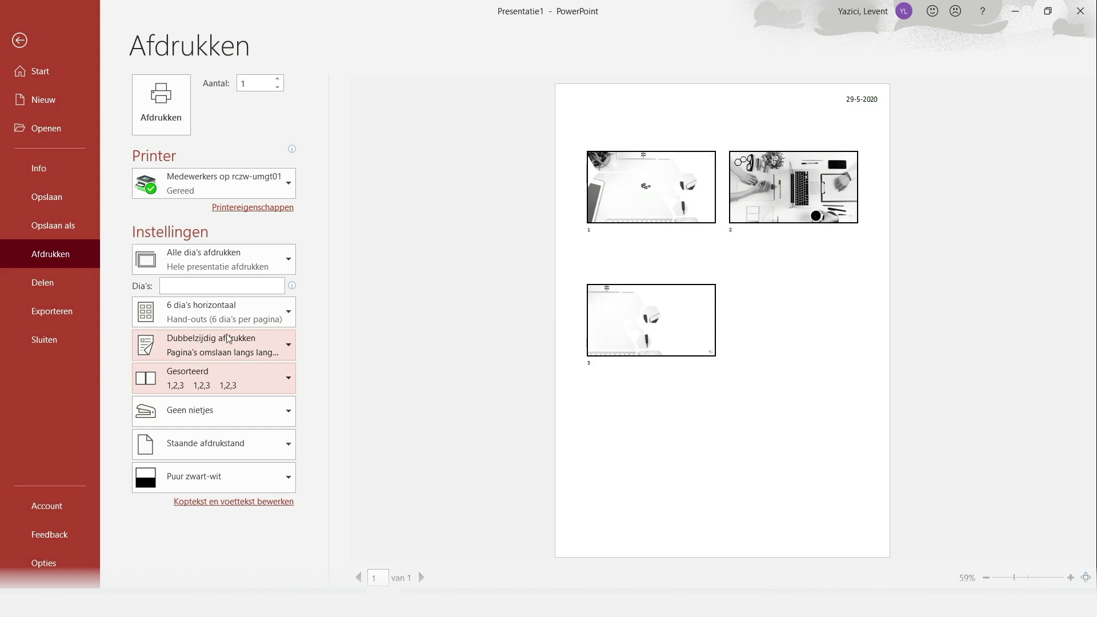
pyautogui.click(269, 207)
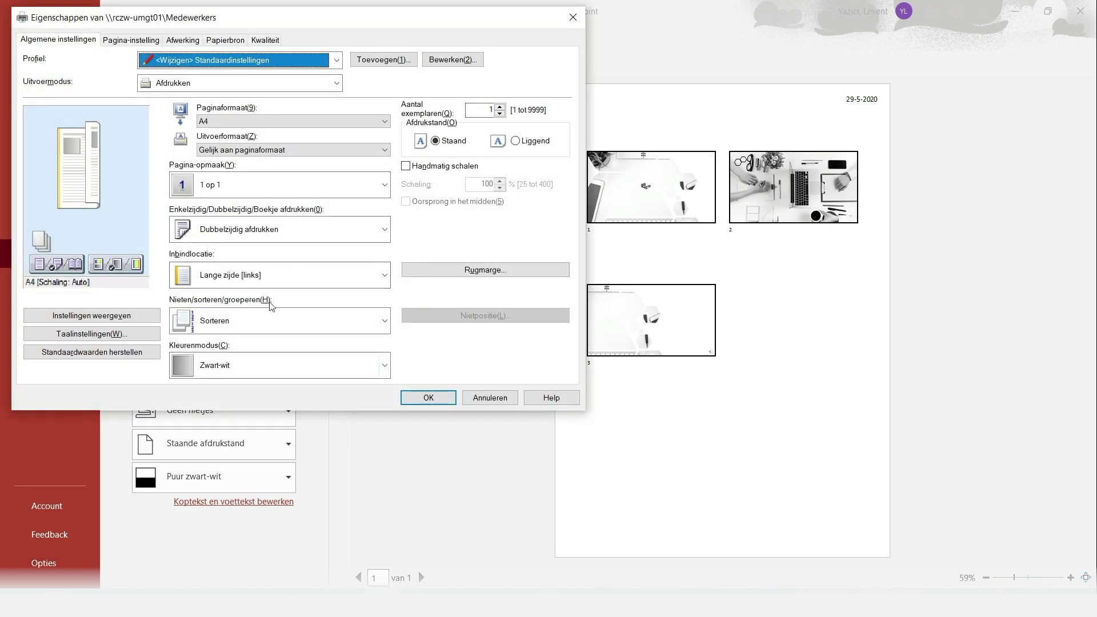
pyautogui.click(326, 230)
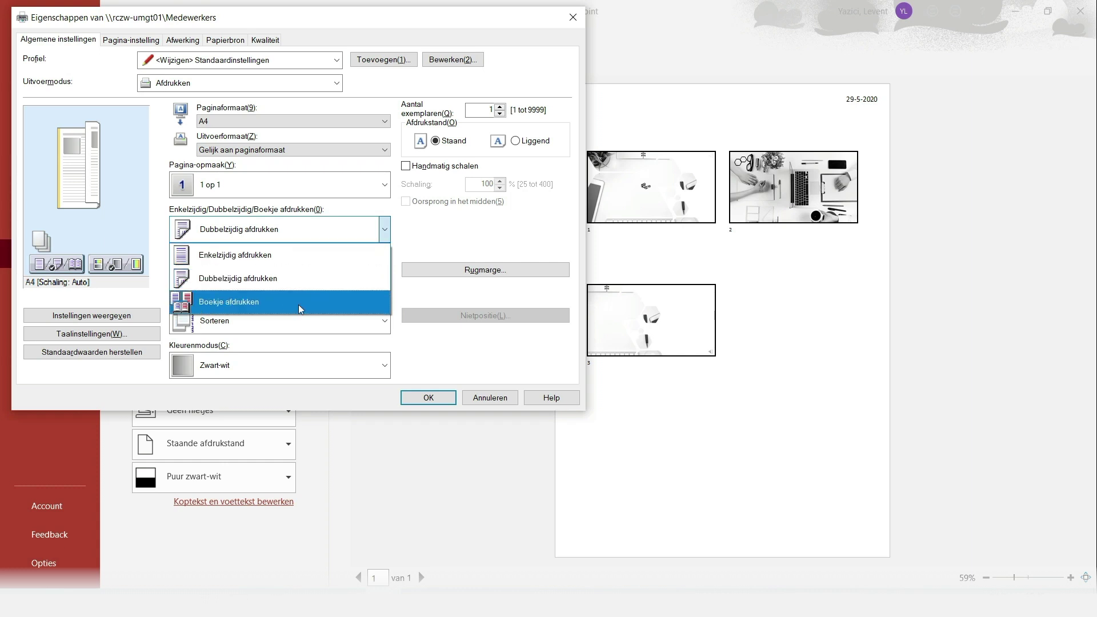
pyautogui.press('Escape')
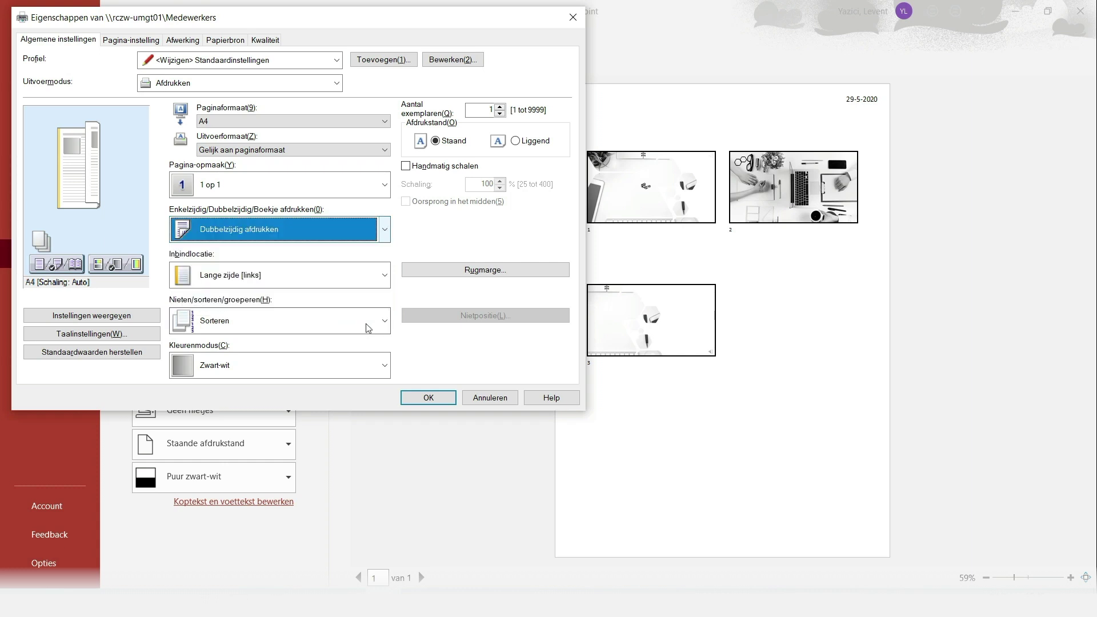
pyautogui.press('Escape')
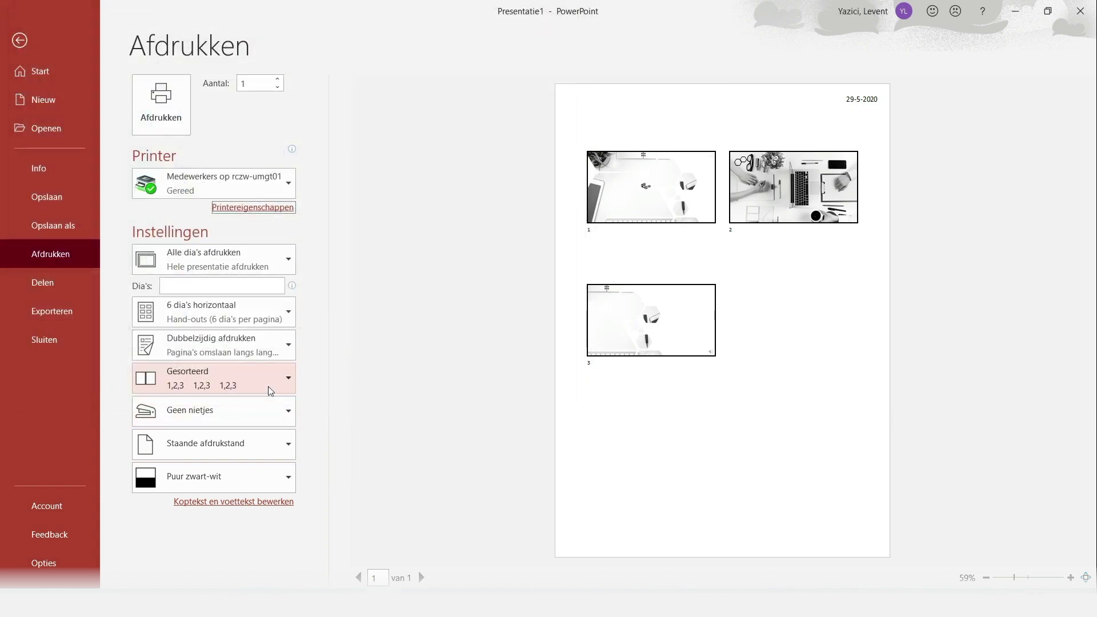
# Choose Dia's op een volledige pagina as print layout after trying Overzicht and Notitiepagina's.
pyautogui.click(270, 324)
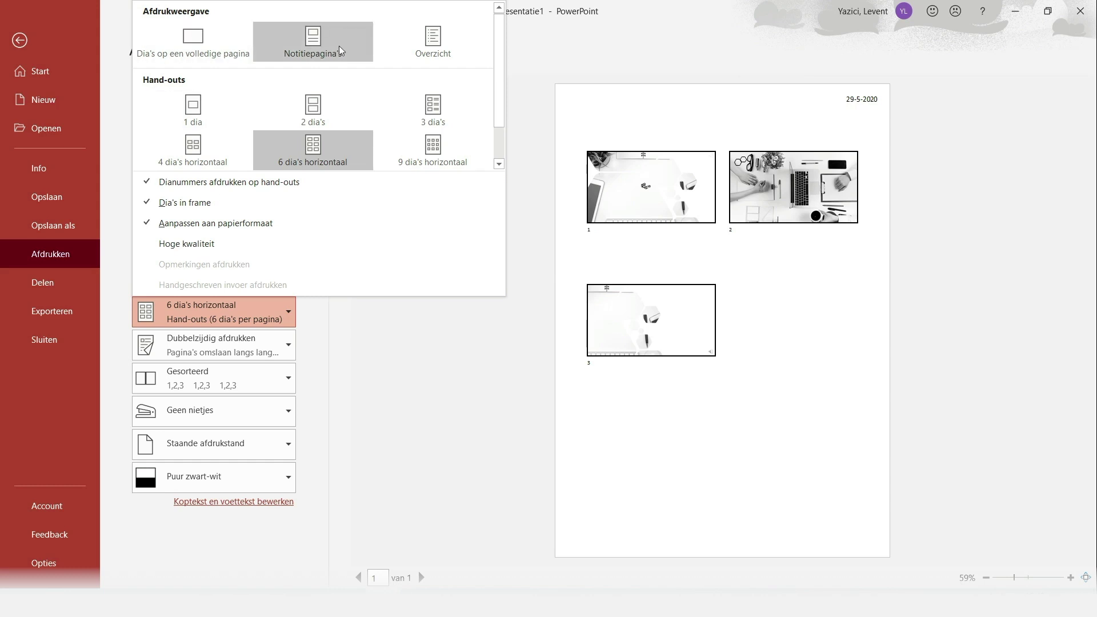
pyautogui.click(403, 57)
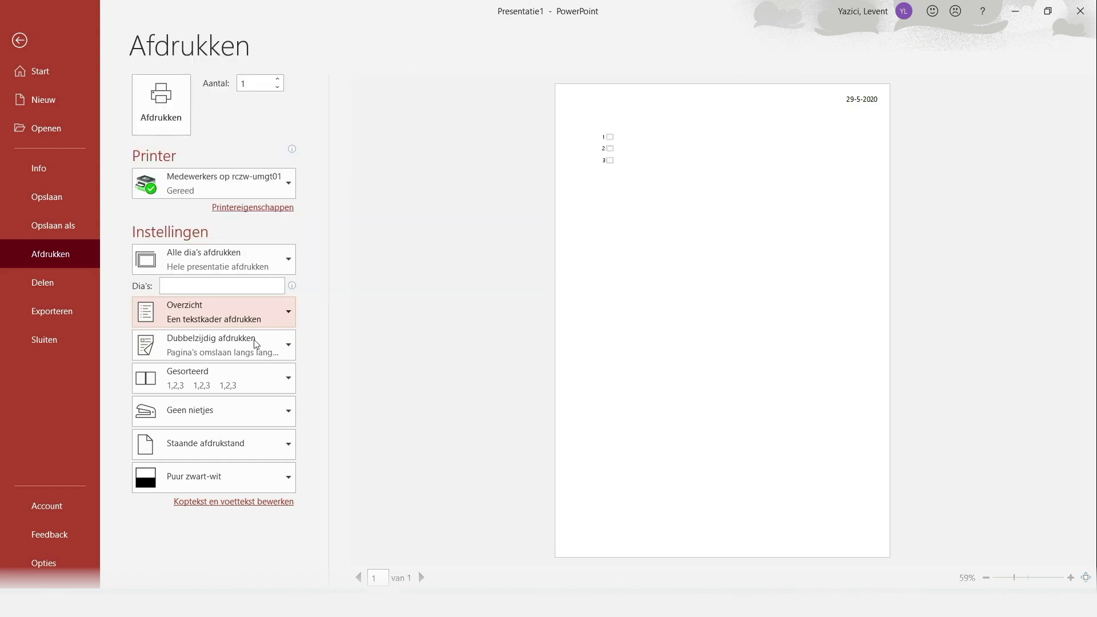
pyautogui.click(252, 310)
pyautogui.click(343, 45)
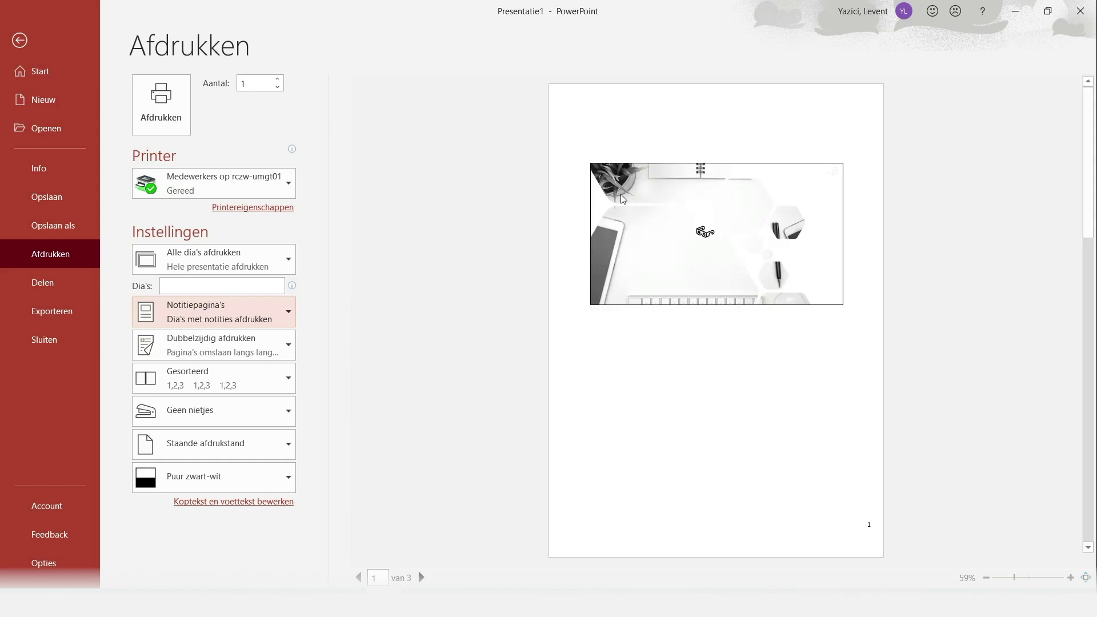
pyautogui.click(246, 316)
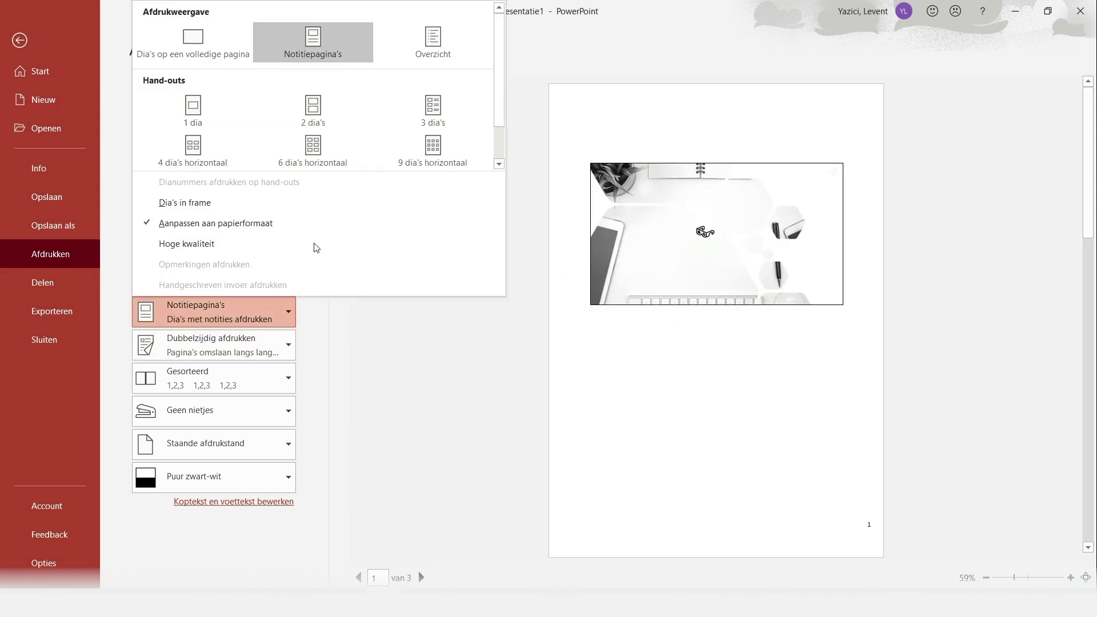
pyautogui.click(243, 42)
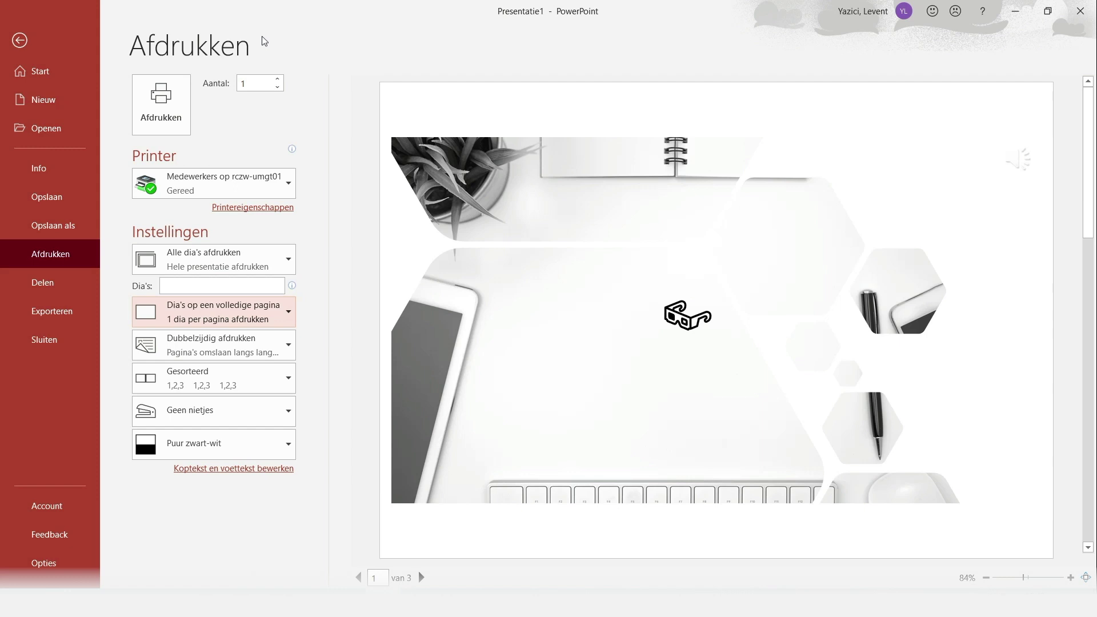
# Set the number of printed copies to 6.
pyautogui.click(278, 80)
pyautogui.click(278, 80)
pyautogui.click(278, 79)
pyautogui.click(278, 79)
pyautogui.click(277, 87)
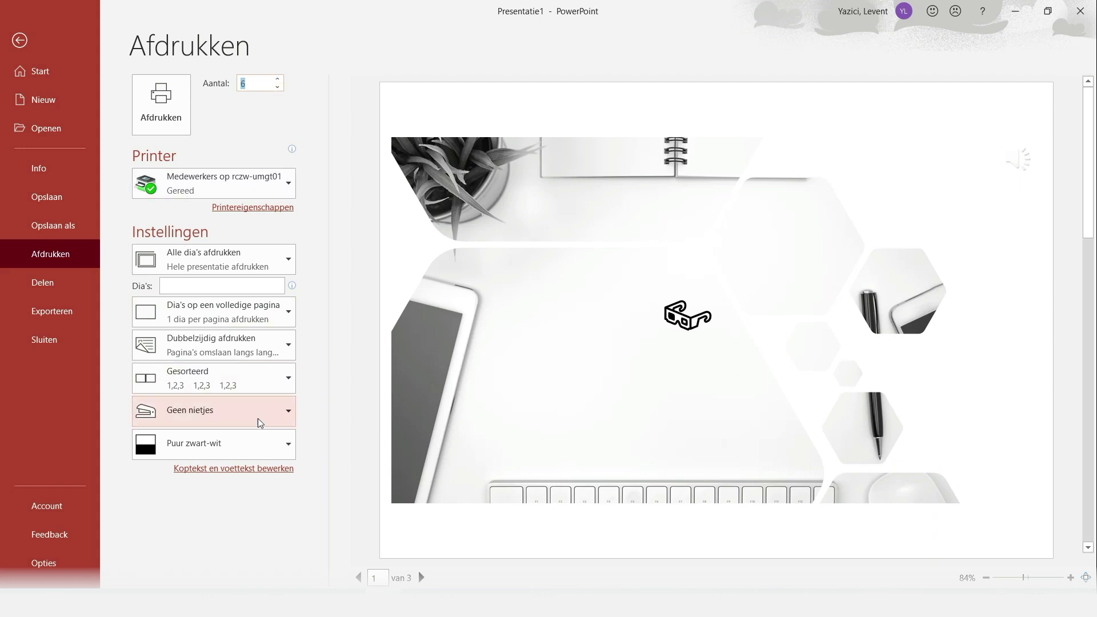
pyautogui.click(229, 469)
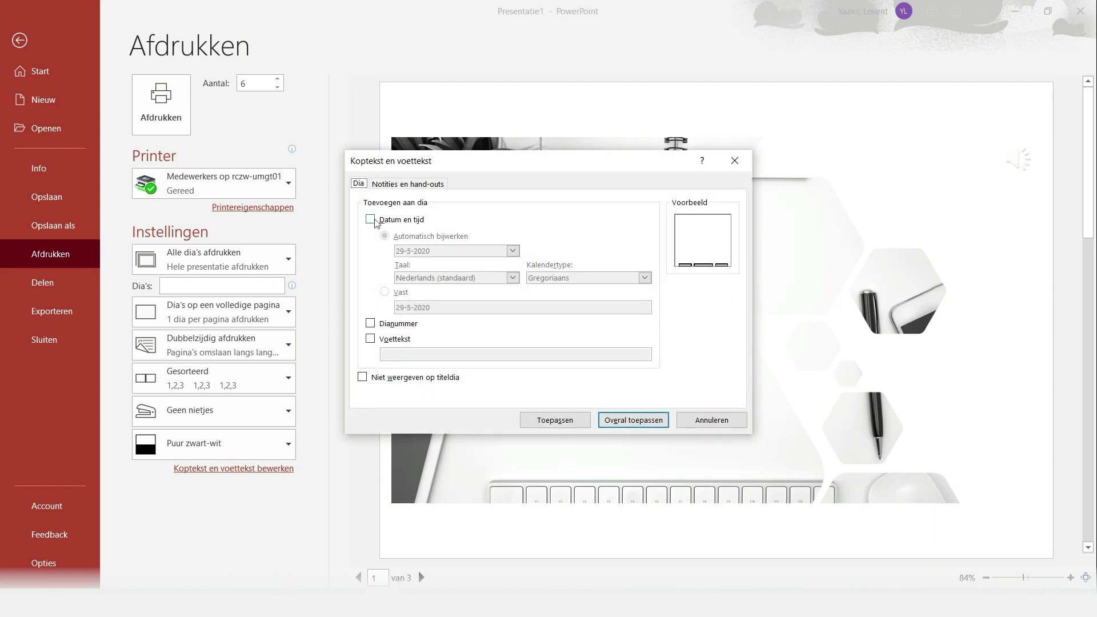
# Add date and time, slide numbers and a footer to all slides, hidden on the title slide.
pyautogui.click(371, 220)
pyautogui.click(384, 324)
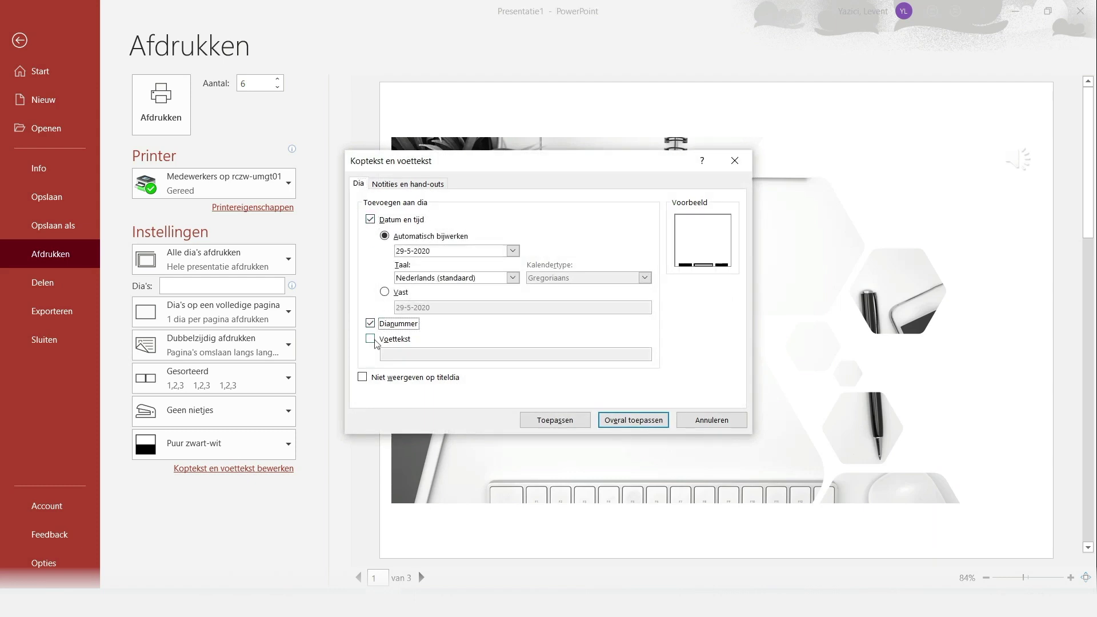
pyautogui.click(384, 339)
pyautogui.click(385, 378)
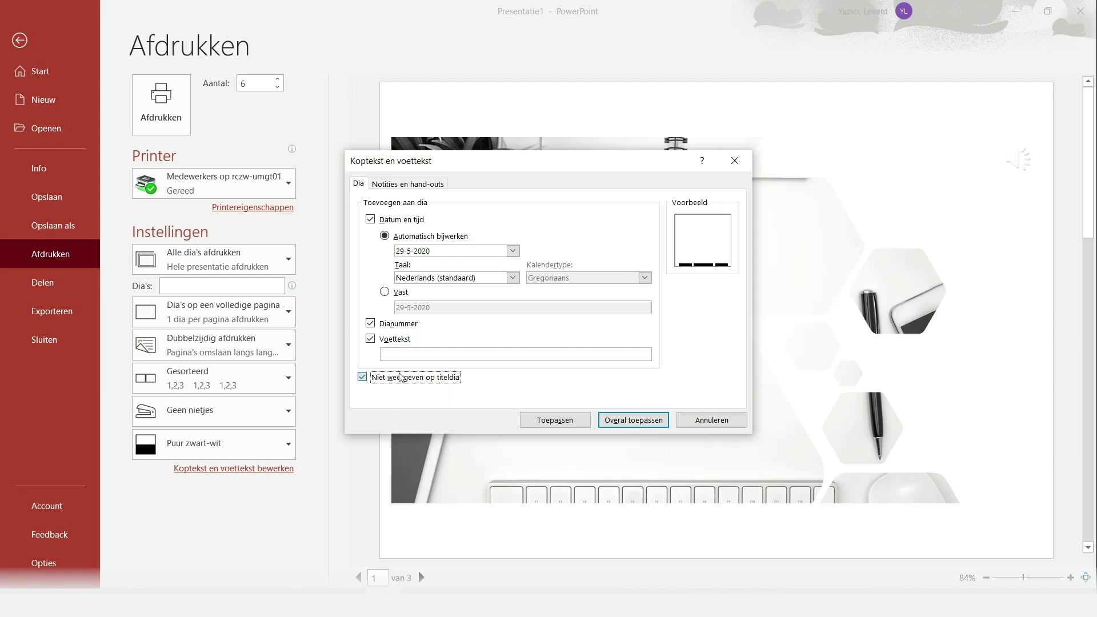
pyautogui.click(610, 421)
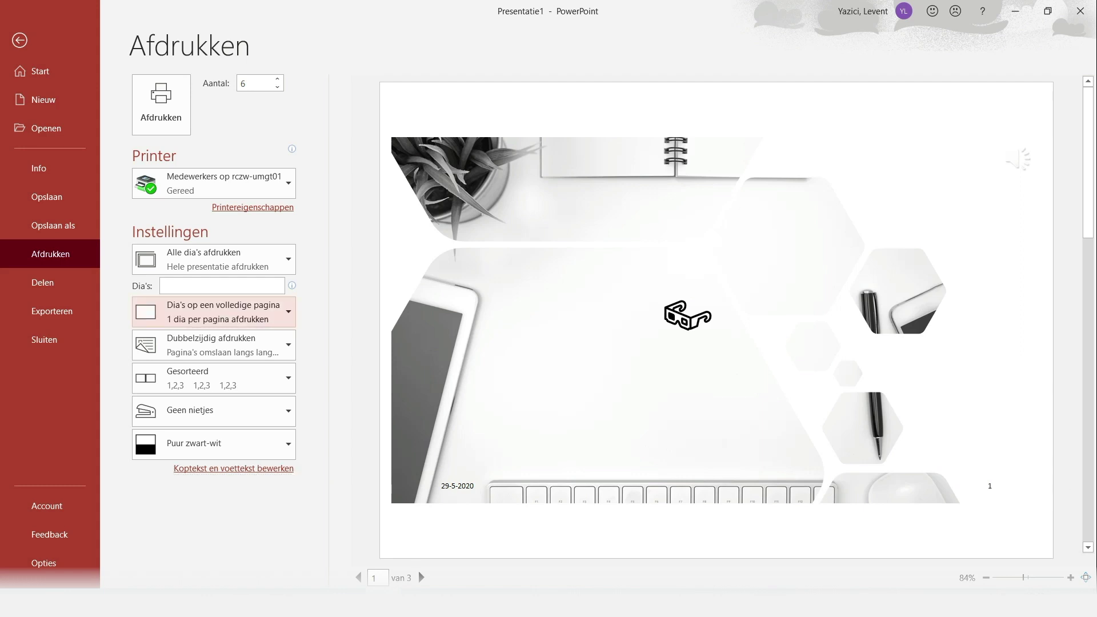
# Check the print layout choices without changing the layout.
pyautogui.click(284, 319)
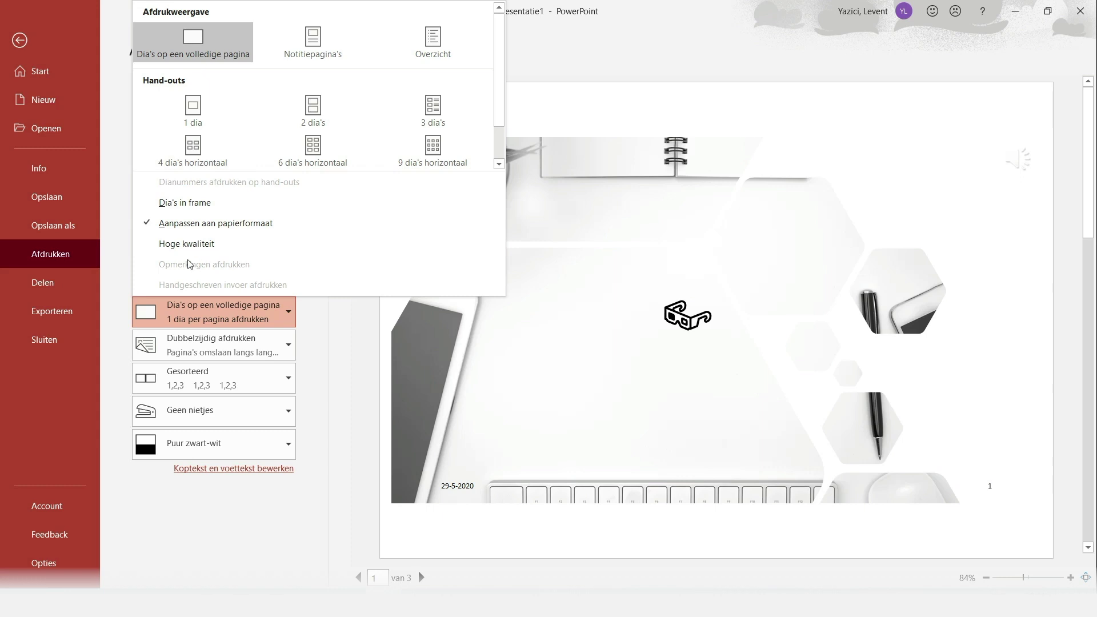
pyautogui.click(189, 245)
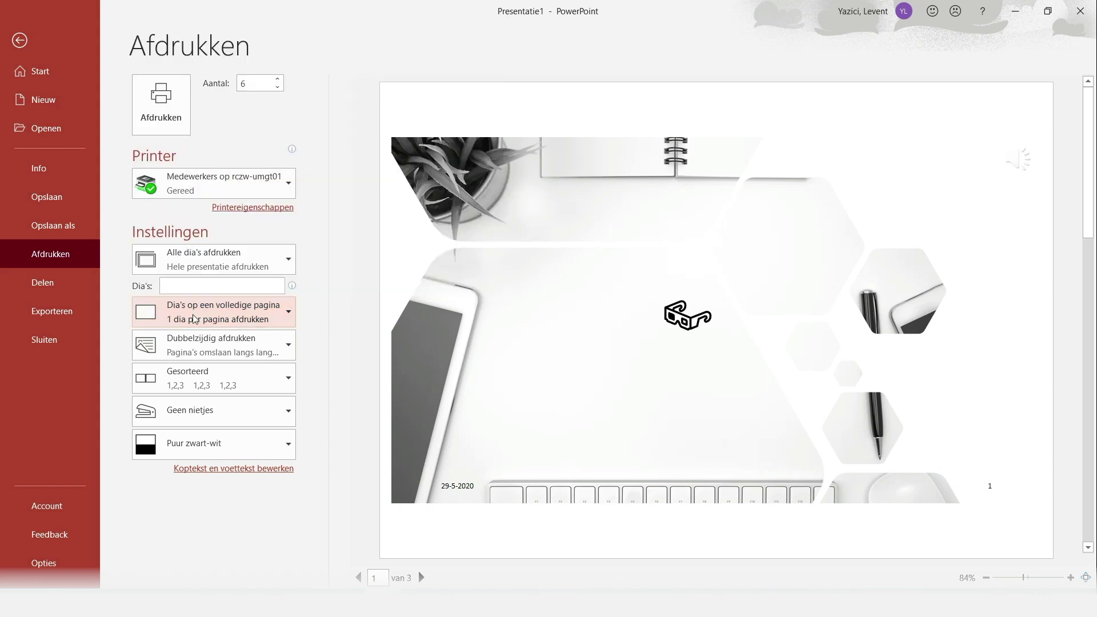
pyautogui.click(245, 308)
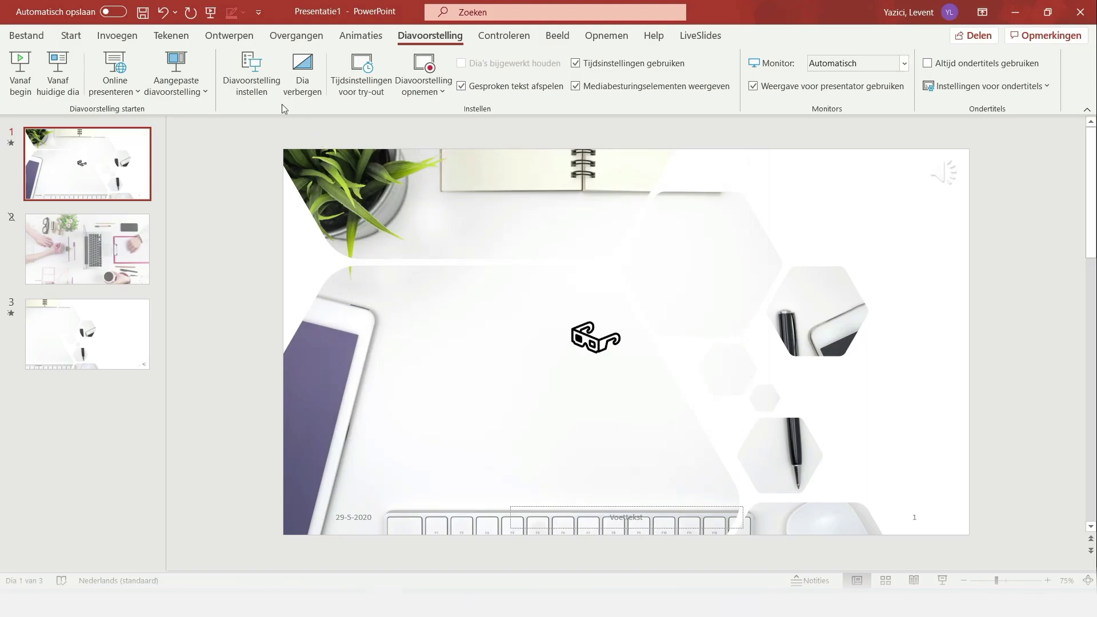
# Open Diavoorstelling instellen and set the show type to Bekeken door één persoon (venster).
pyautogui.click(261, 84)
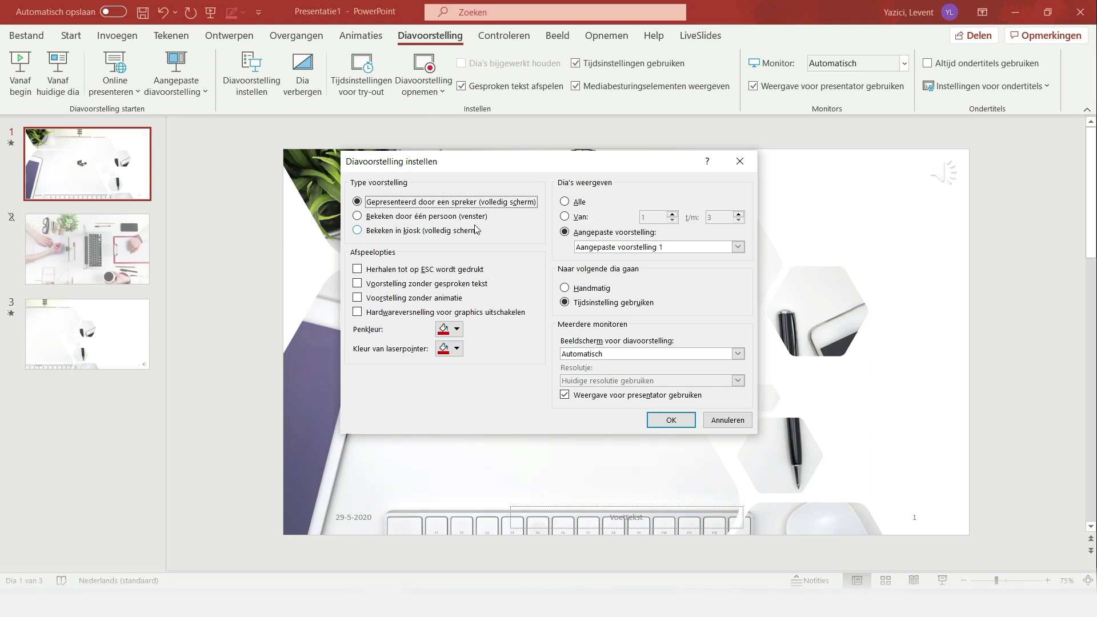
pyautogui.click(440, 218)
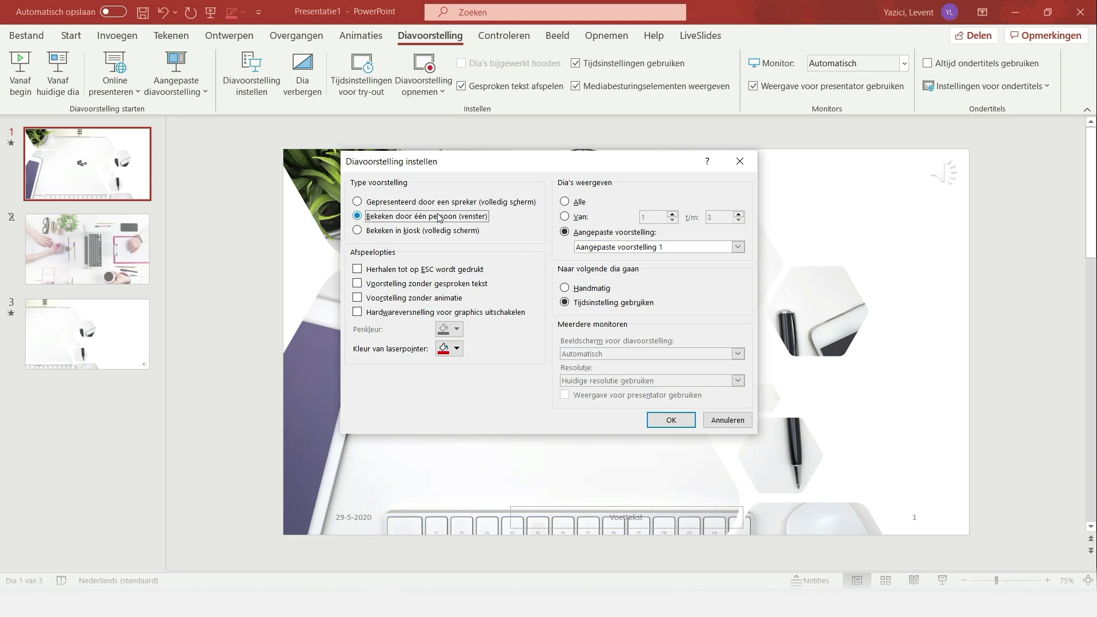
# Set the show type back to Gepresenteerd door een spreker (volledig scherm) and confirm.
pyautogui.press('Down')
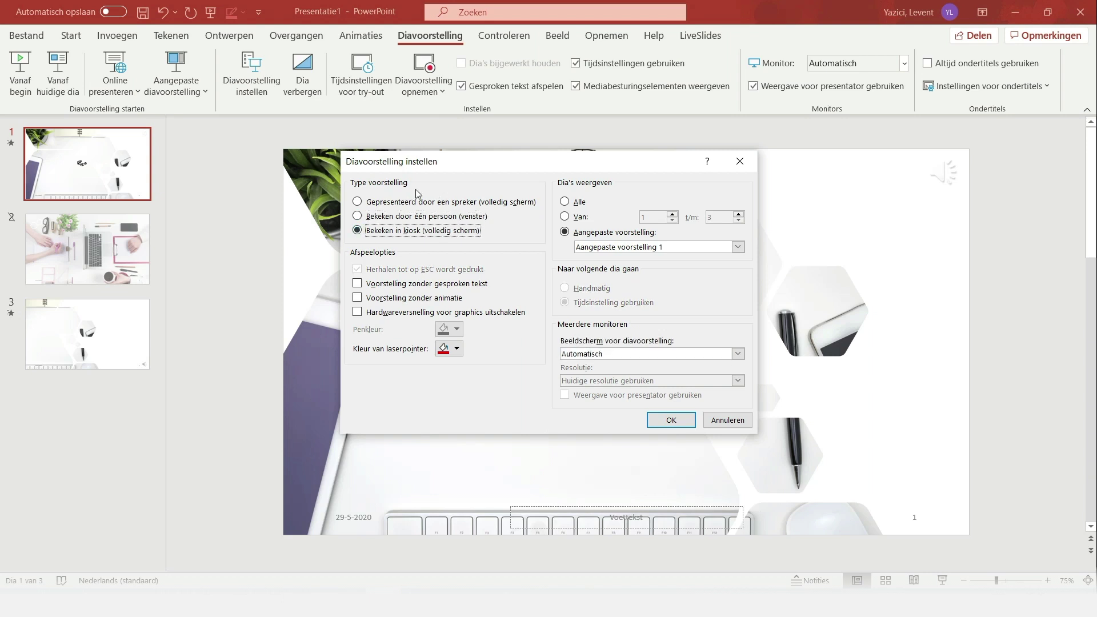
pyautogui.click(414, 203)
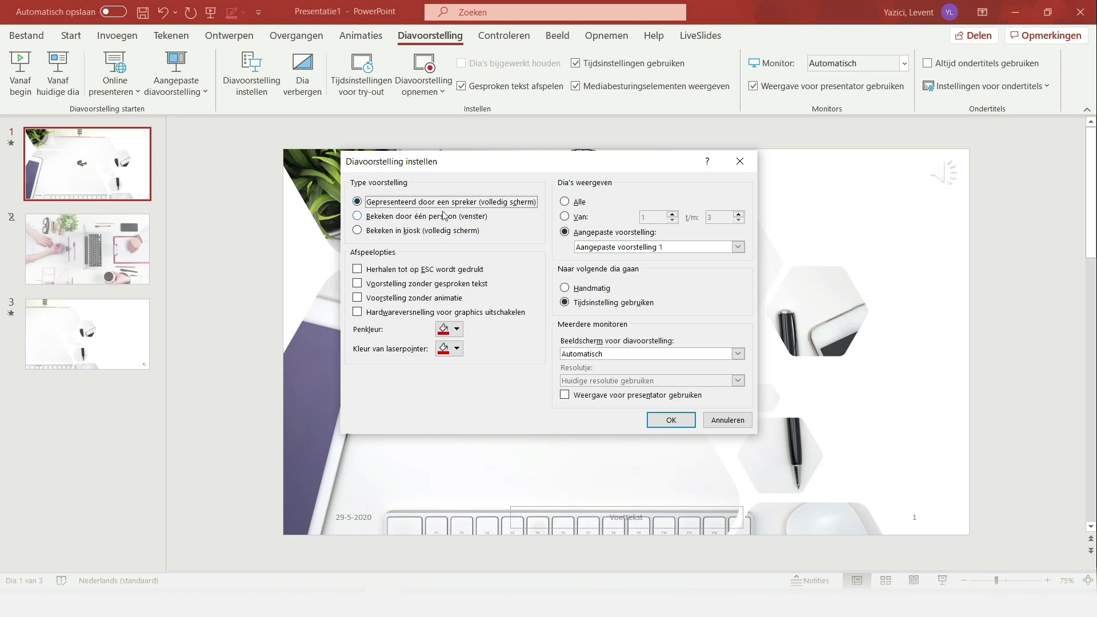
pyautogui.click(655, 418)
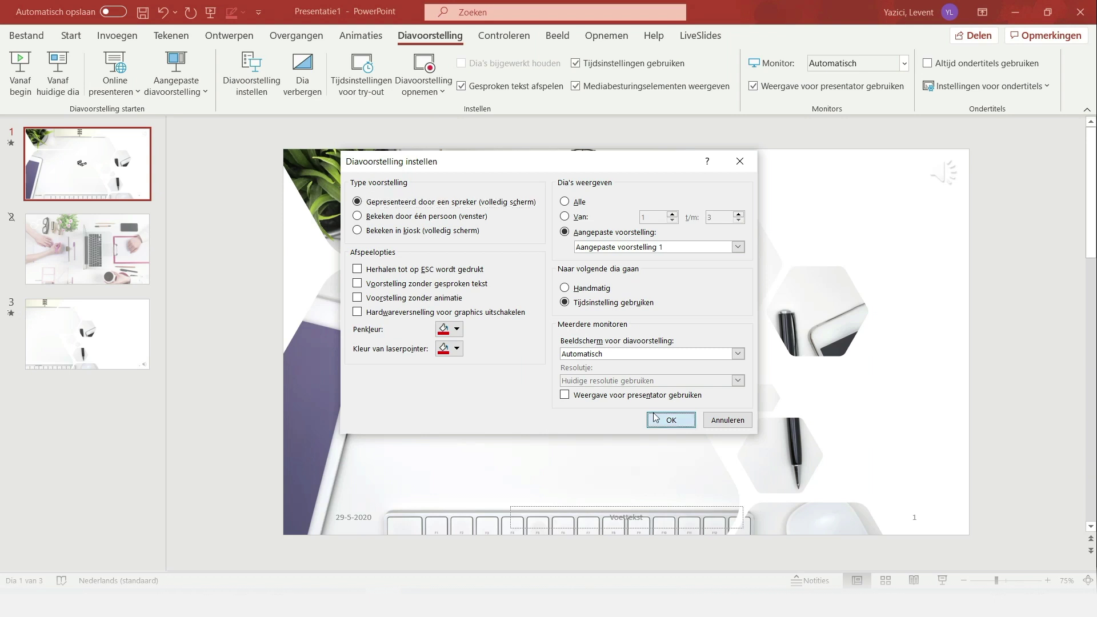